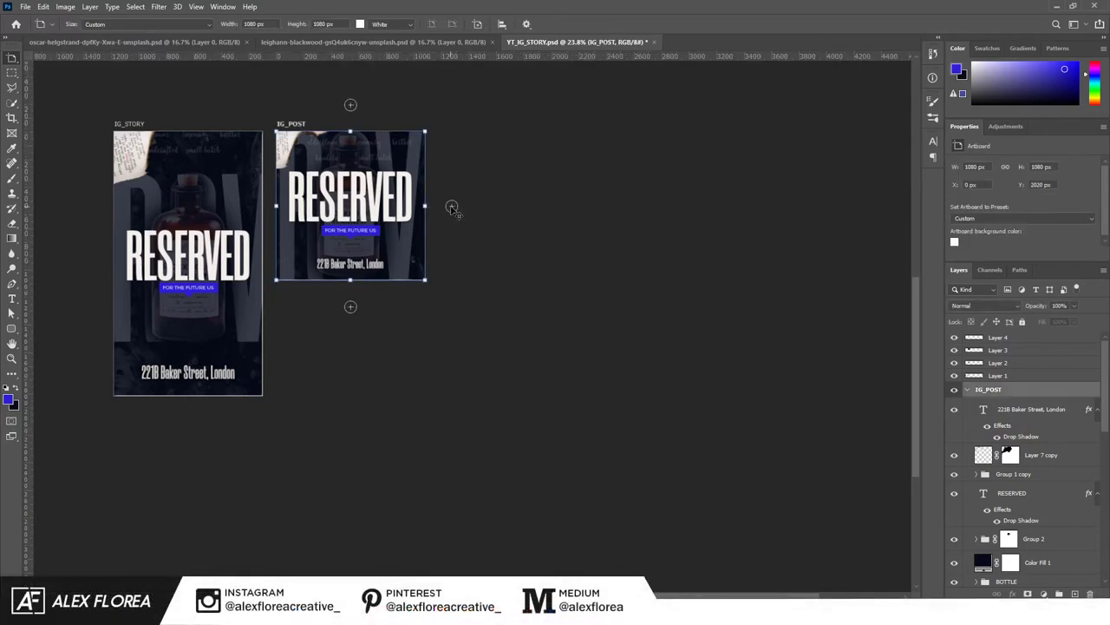
Add a new artboard right of IG_POST and size it to Android 1080p (1080×1920).
left_click(451, 208)
left_click(372, 129)
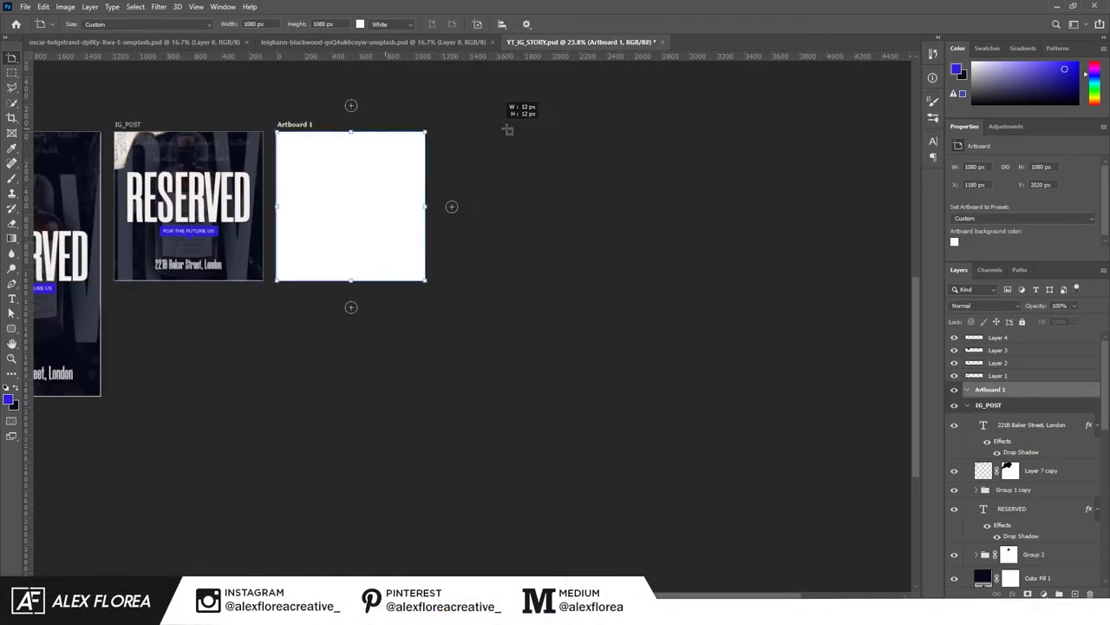
key("ctrl+z")
key("v")
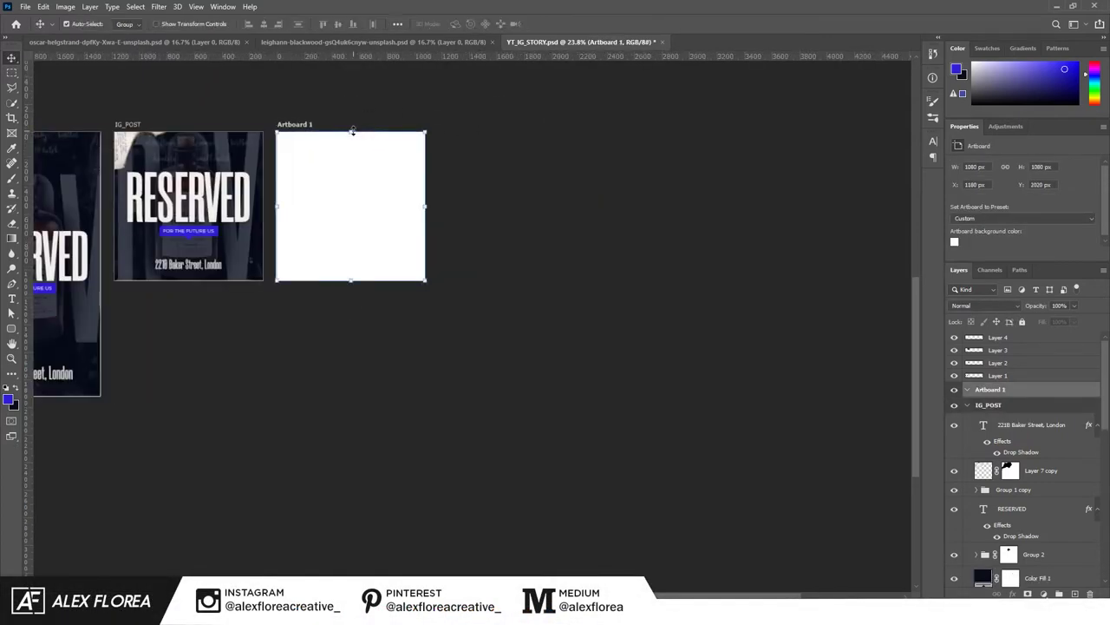
mouse_move(355, 131)
left_mouse_down()
mouse_move(556, 137)
mouse_move(392, 367)
left_mouse_up()
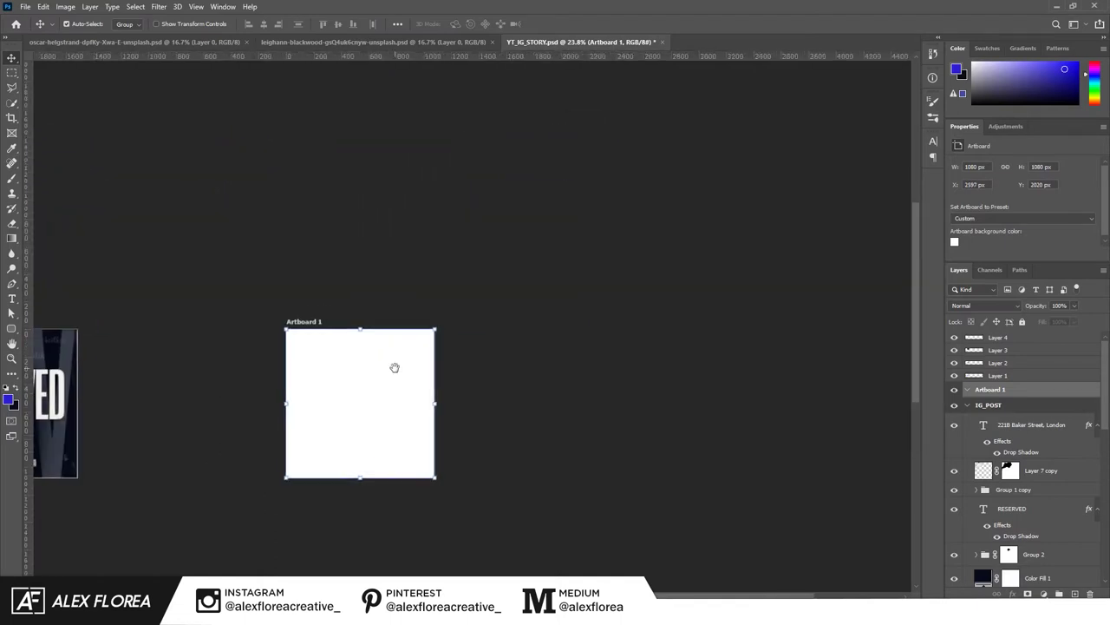
scroll(362, 355, "up", 3)
key("shift+v")
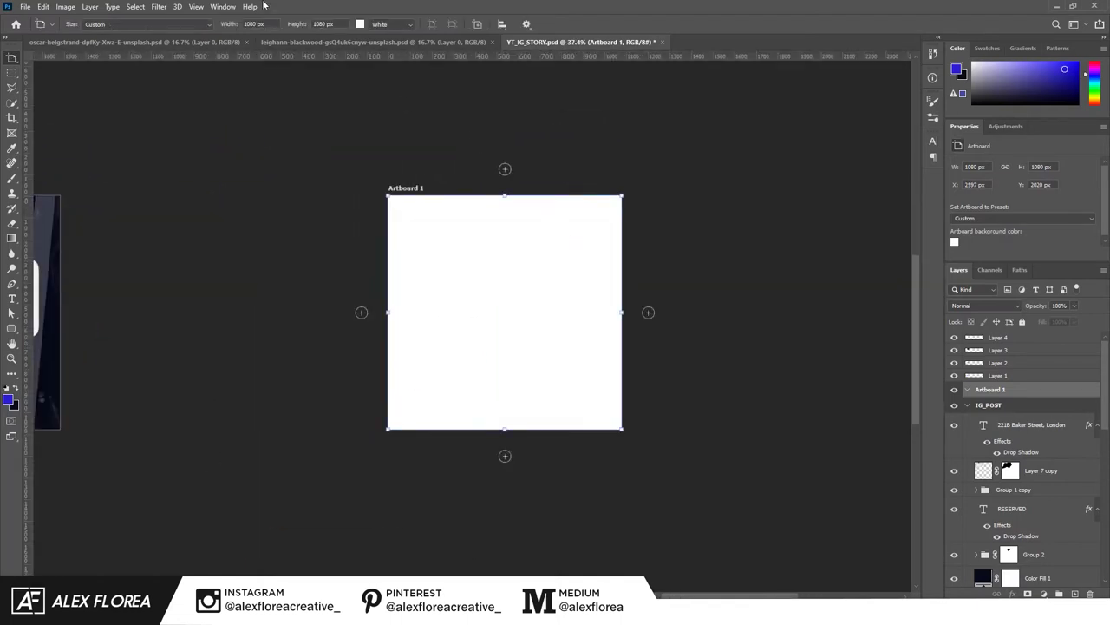
type("1")
left_click(147, 23)
left_click(300, 92)
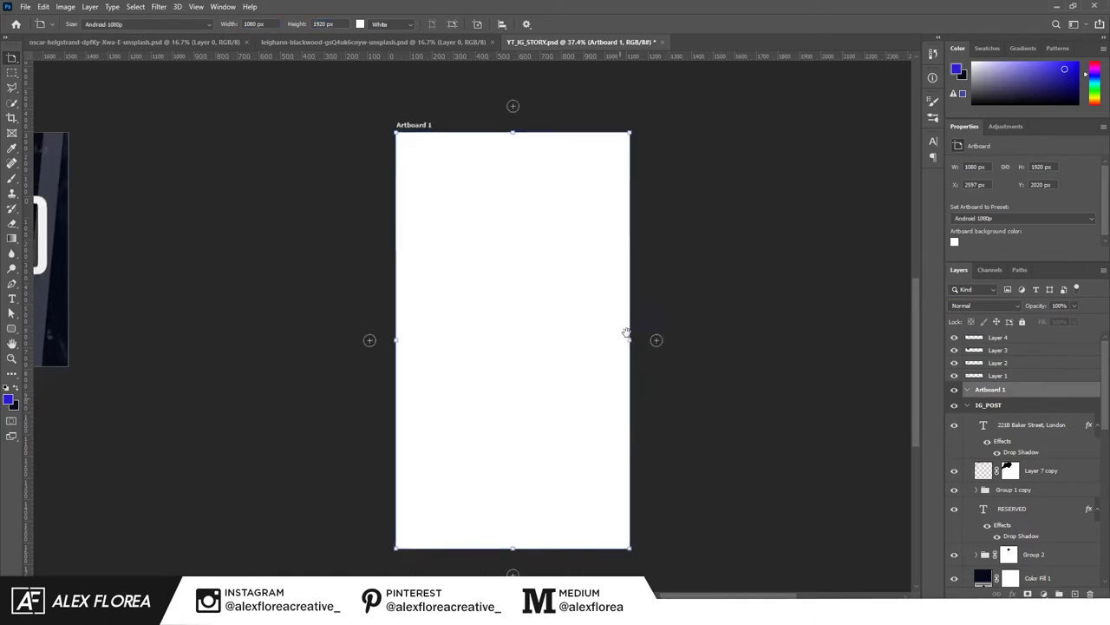
Fill the new artboard with a dark navy Solid Color layer, then bring up the gin bottle document.
scroll(600, 341, "down", 2)
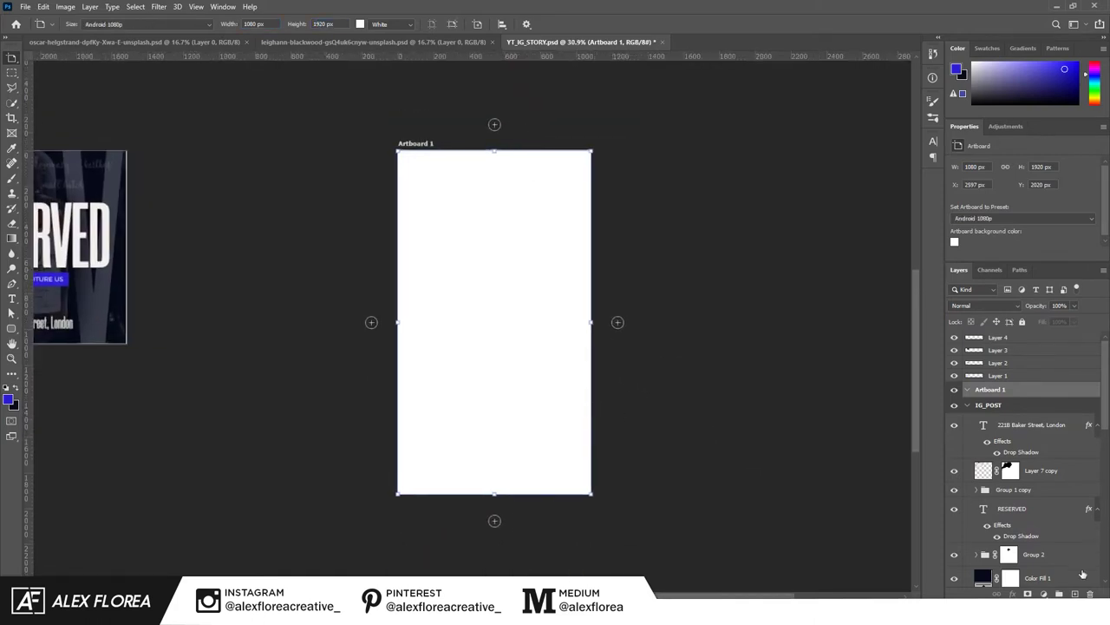
left_click(1043, 594)
left_click(1041, 395)
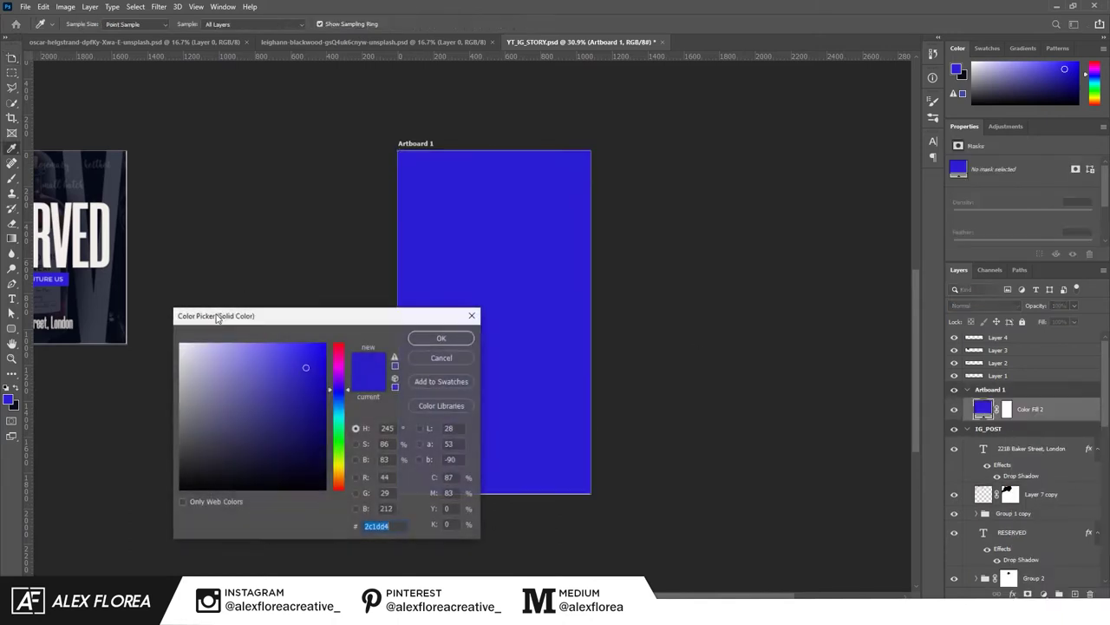
left_click(292, 471)
left_click(441, 338)
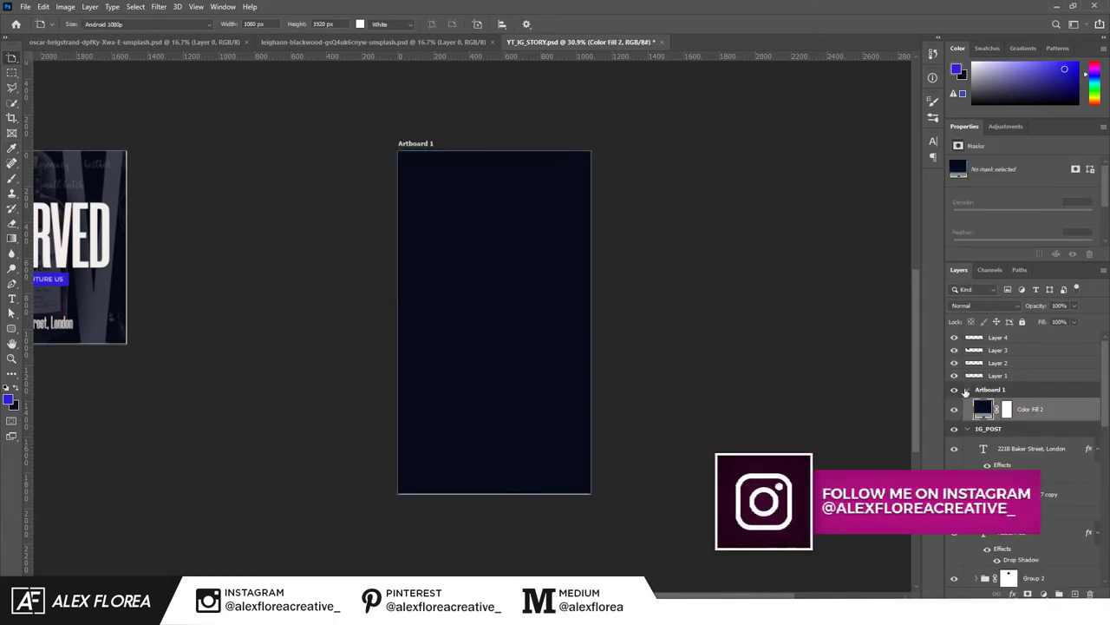
left_click(148, 42)
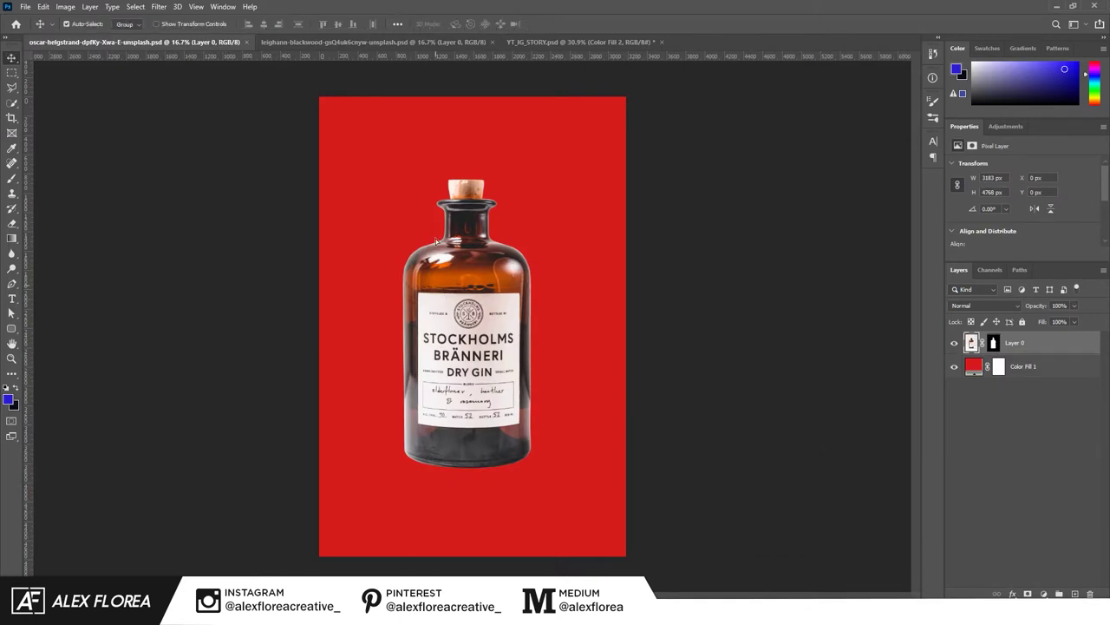
Drag the gin bottle into the story document, scale it to about 45%, and centre it on the navy artboard.
left_click_drag(529, 338, 701, 409)
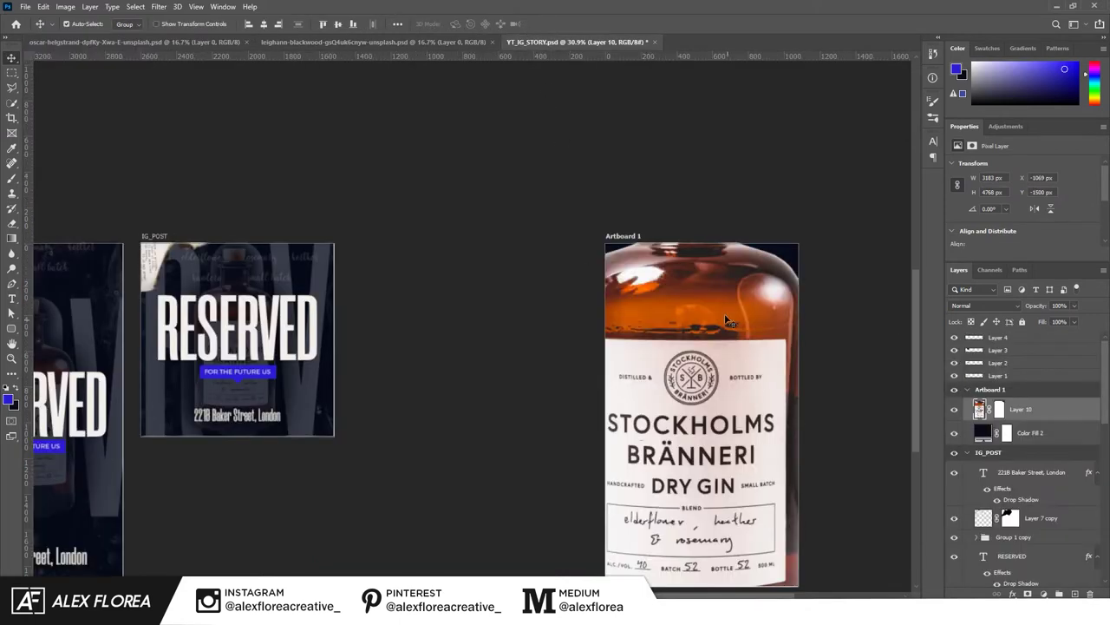
key("ctrl+t")
key("ctrl+0")
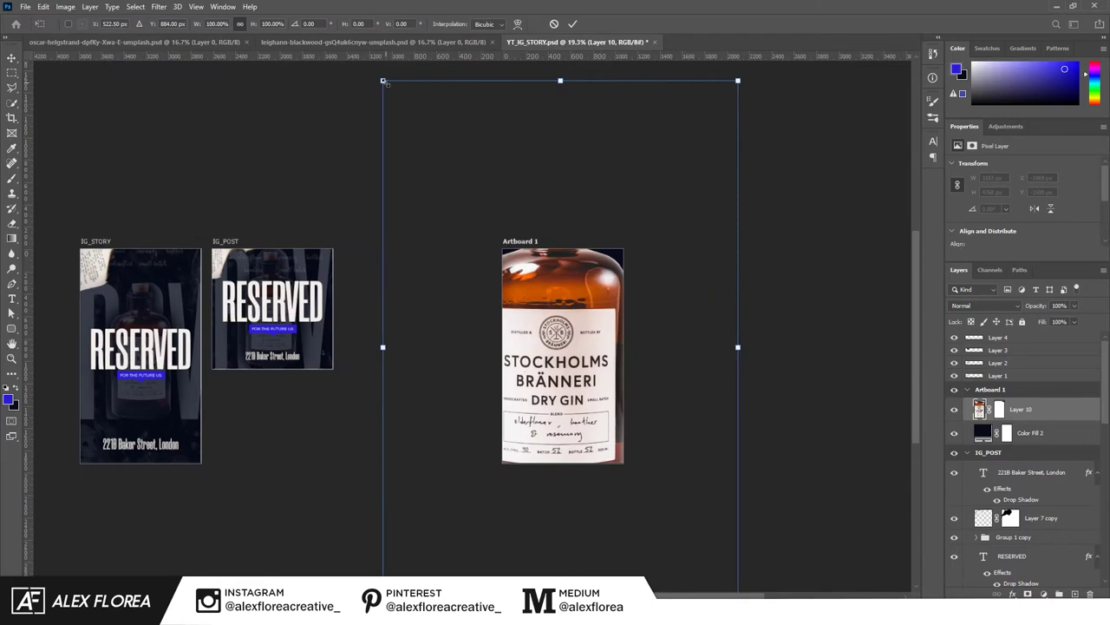
left_click_drag(383, 80, 511, 266)
left_click_drag(664, 362, 613, 297)
left_click_drag(689, 186, 650, 242)
left_click_drag(626, 298, 616, 295)
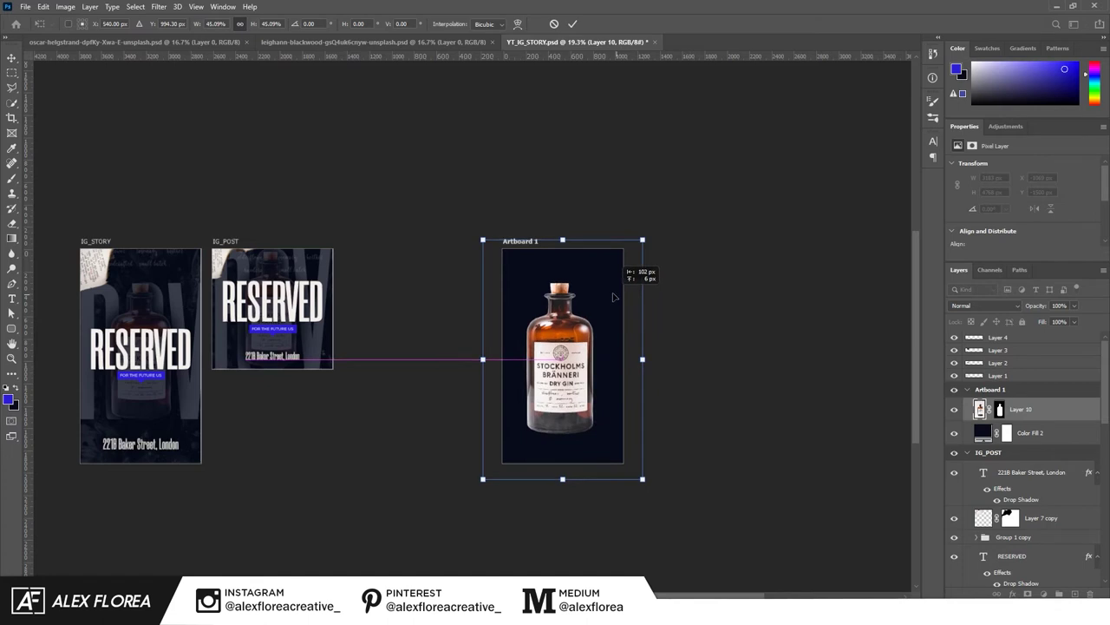
left_click(572, 23)
scroll(611, 421, "up", 5)
left_click_drag(536, 369, 544, 375)
Draw a temporary blue rectangle, nudge the bottle slightly left, then delete the rectangle.
key("u")
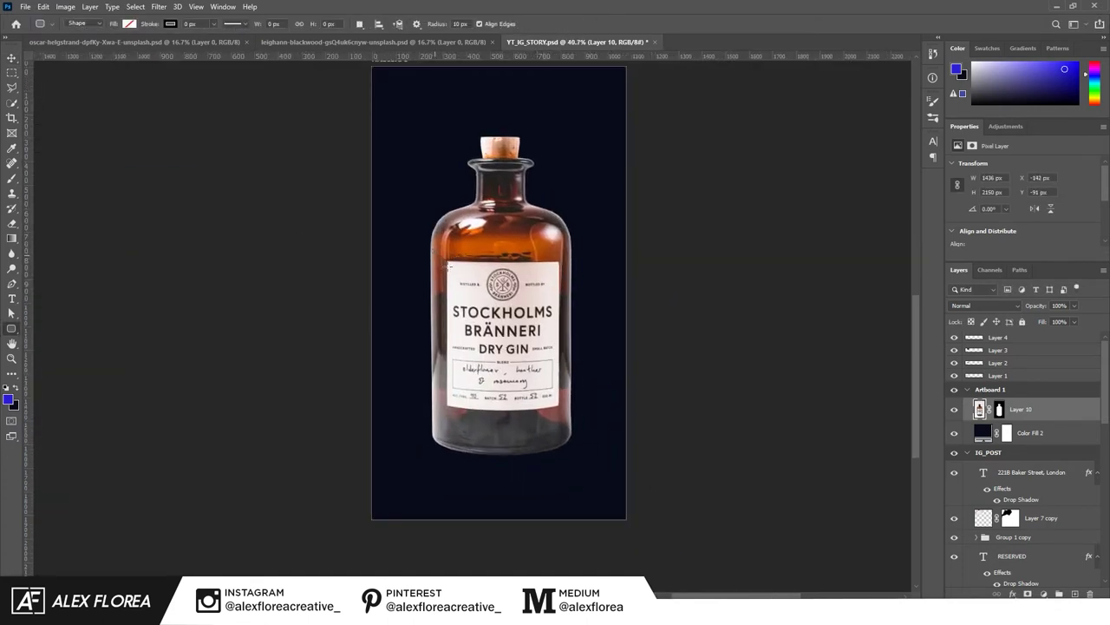
left_click_drag(448, 266, 587, 336)
key("v")
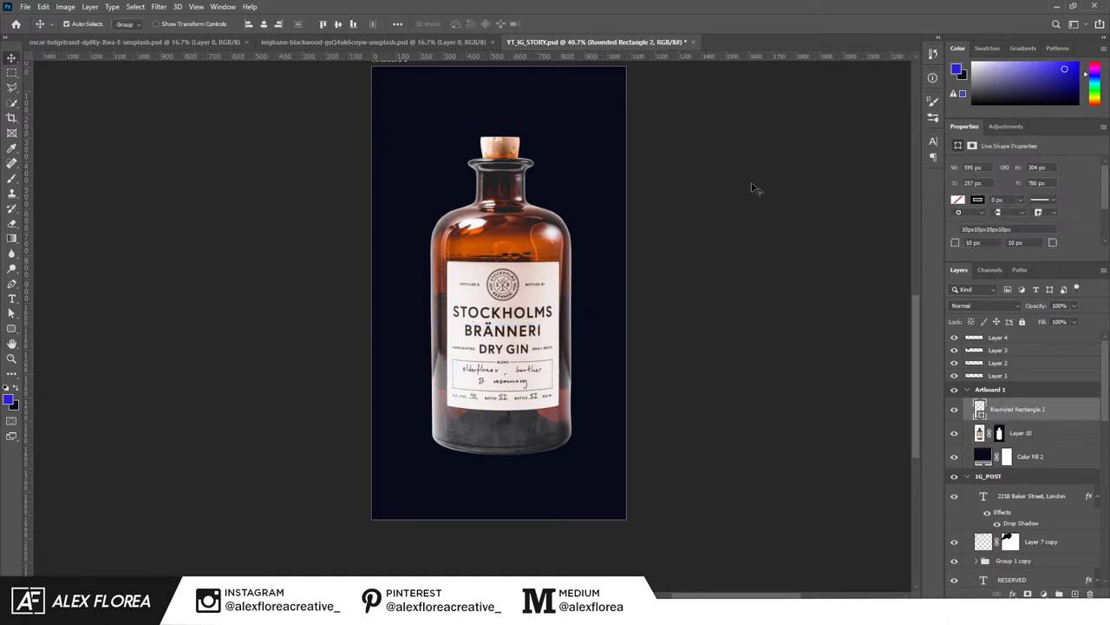
left_click(957, 200)
left_click(962, 256)
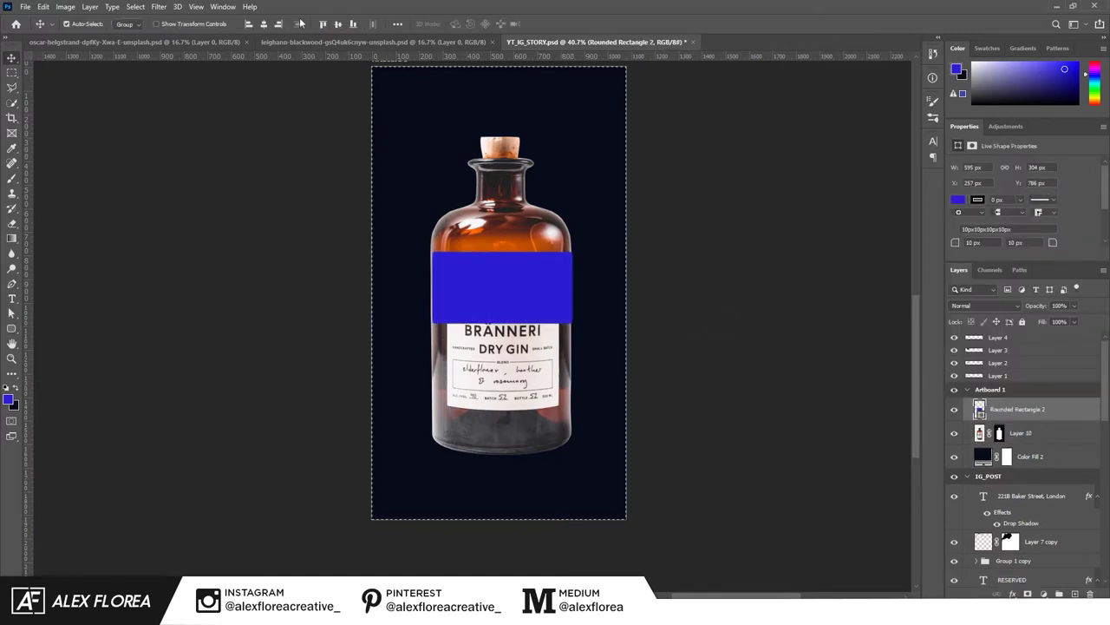
left_click(264, 23)
left_click(530, 371)
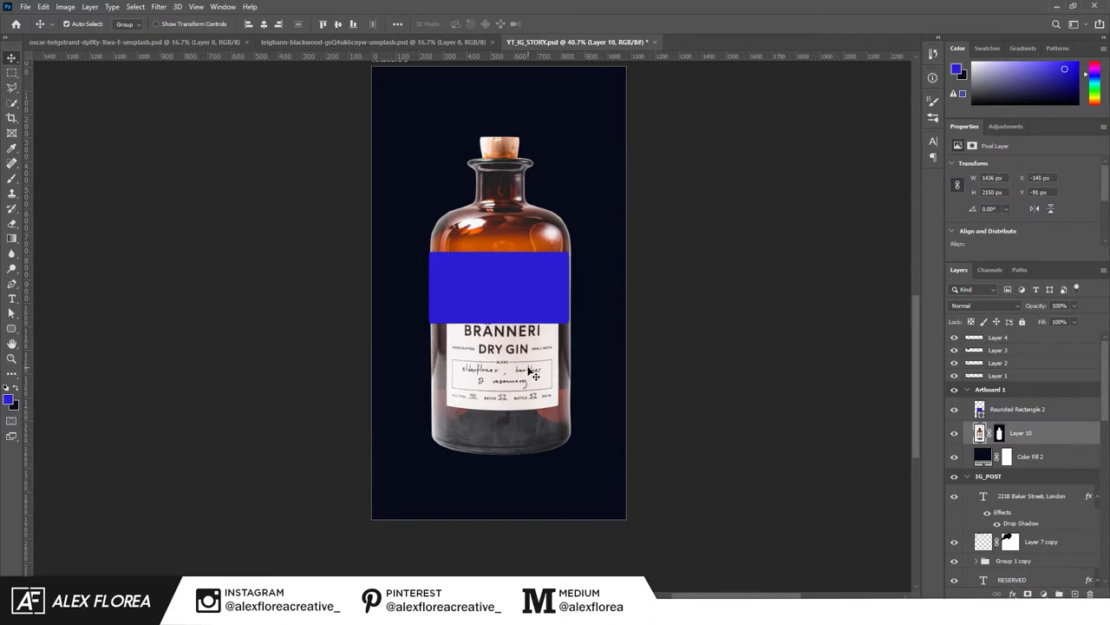
key("Left")
key("Left")
key("Left")
left_click(1069, 408)
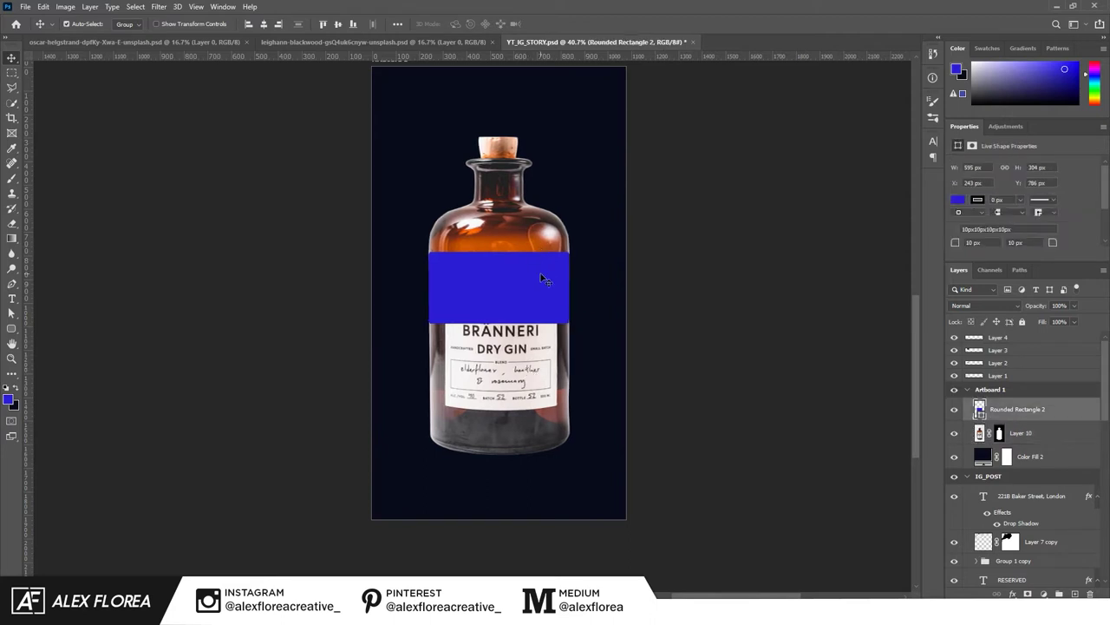
key("Delete")
Paste the copied layer style onto the bottle and set its drop shadow size to 122 px.
right_click(1070, 410)
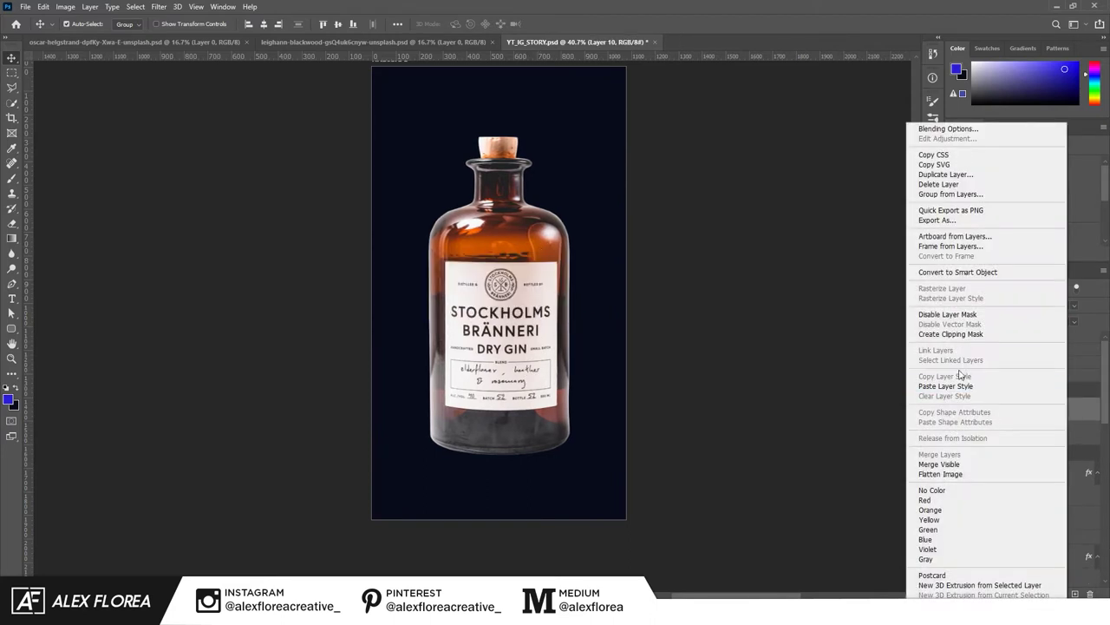
left_click(989, 393)
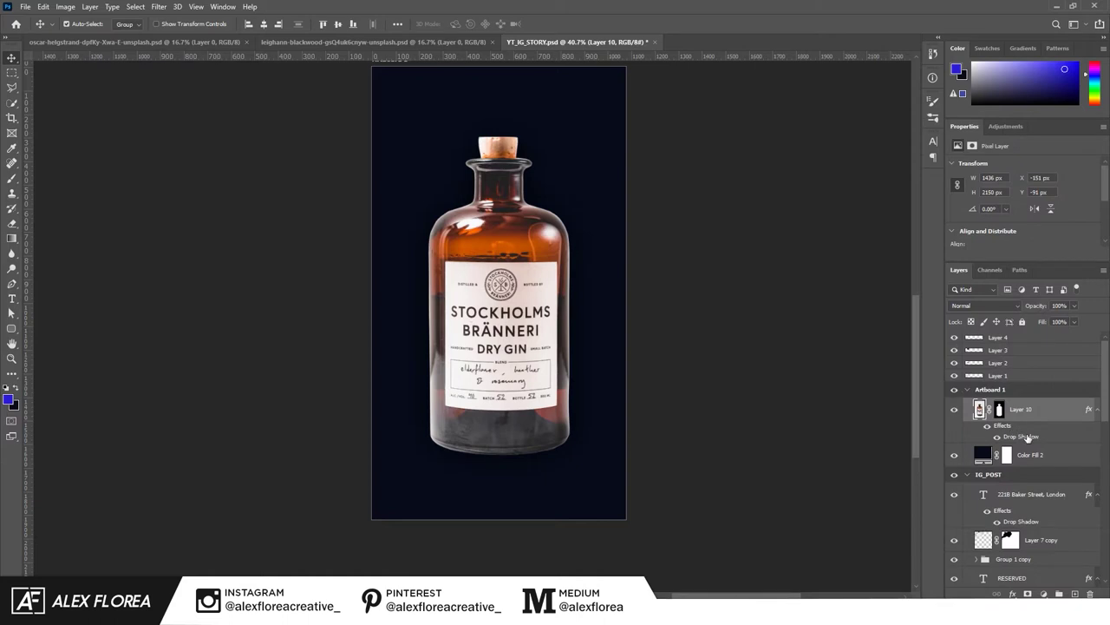
double_click(1027, 438)
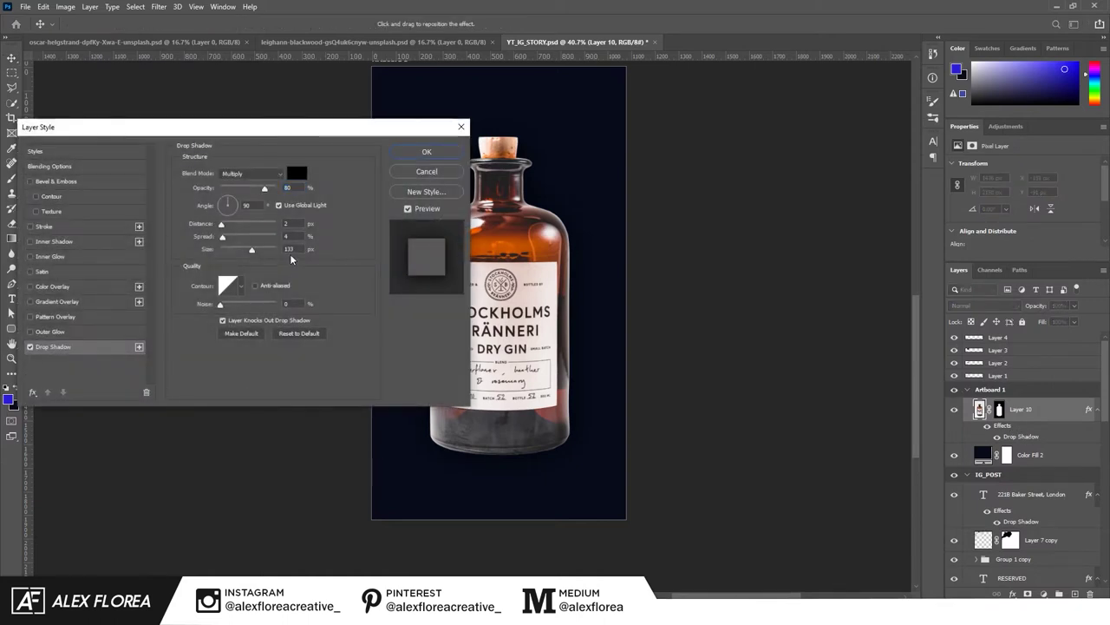
left_click_drag(251, 250, 249, 250)
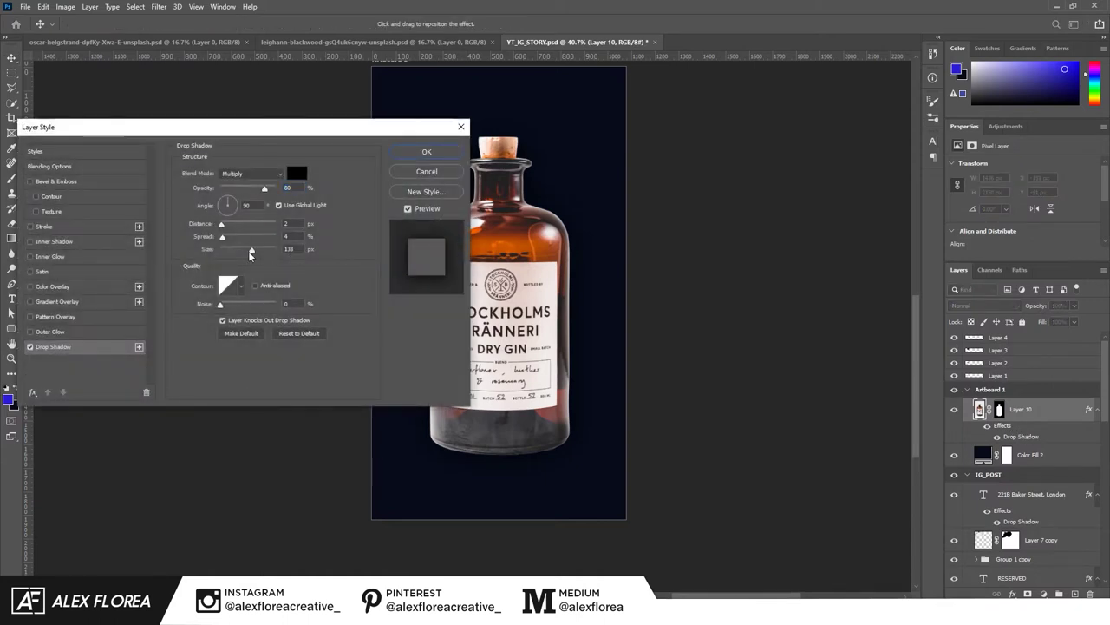
left_click(410, 153)
left_click(1033, 455)
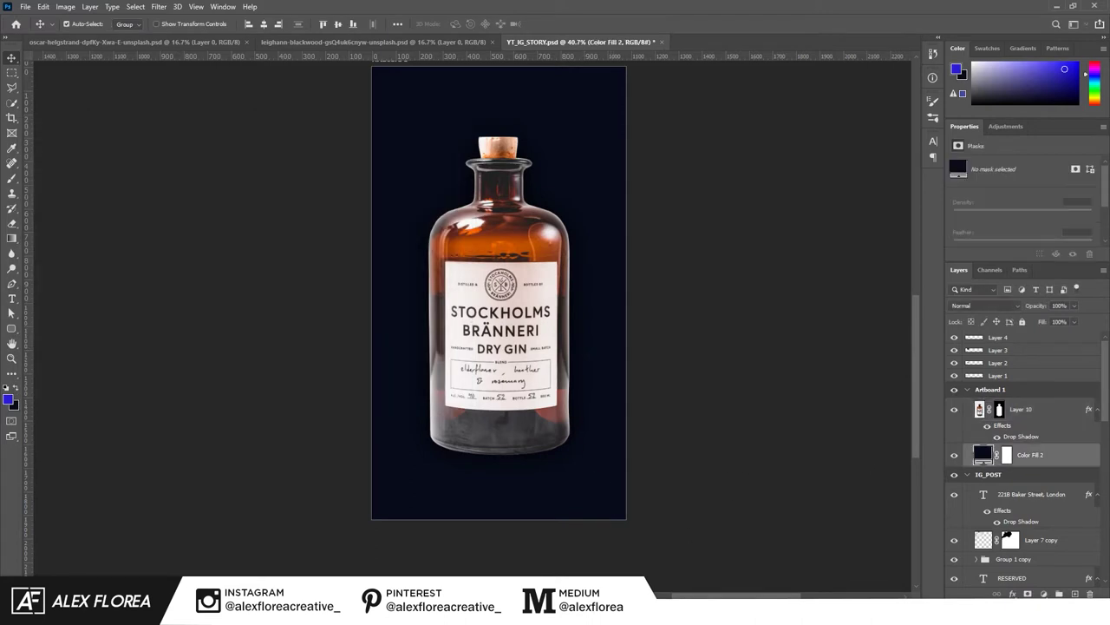
Place a purple texture image behind the bottle on the story artboard.
left_click(1038, 424)
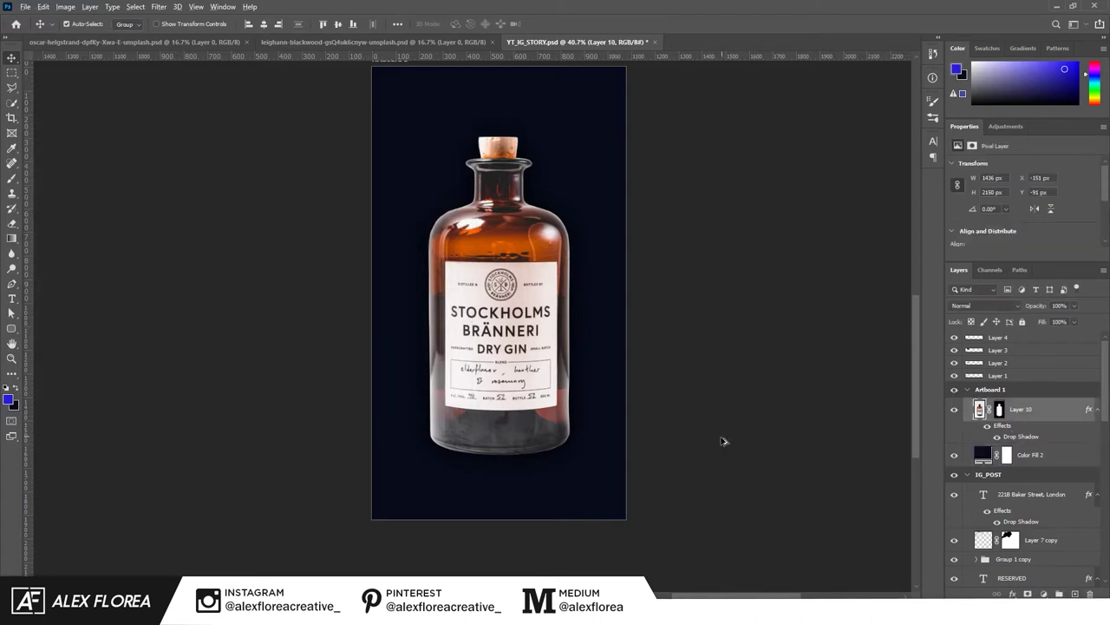
scroll(725, 441, "down", 1)
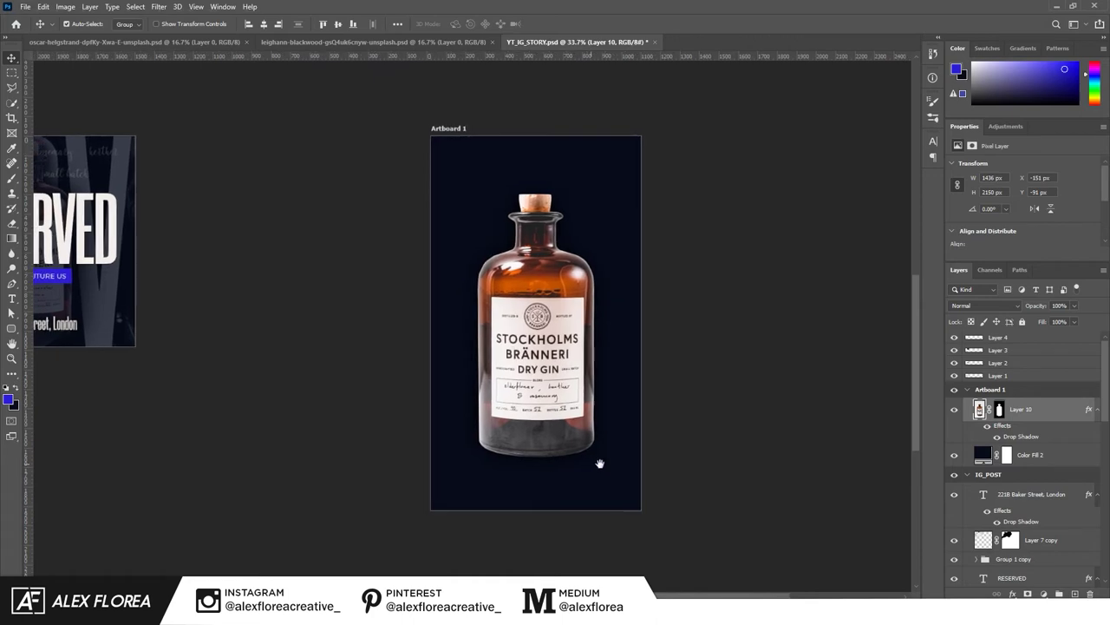
left_click_drag(596, 459, 691, 449)
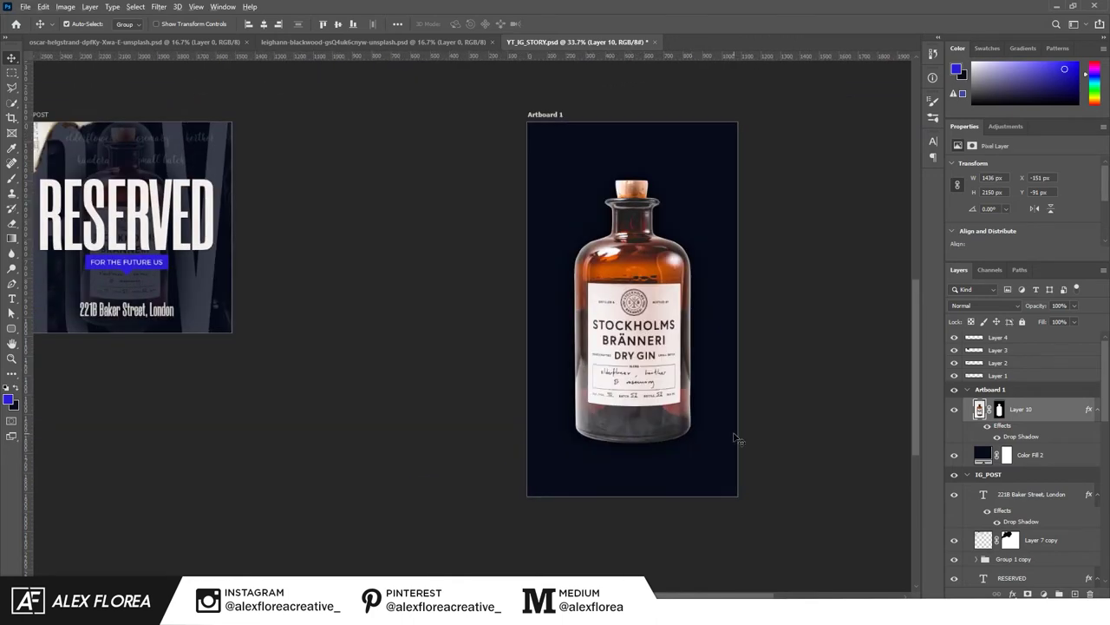
scroll(736, 440, "down", 2)
scroll(737, 443, "up", 1)
left_click_drag(684, 464, 662, 475)
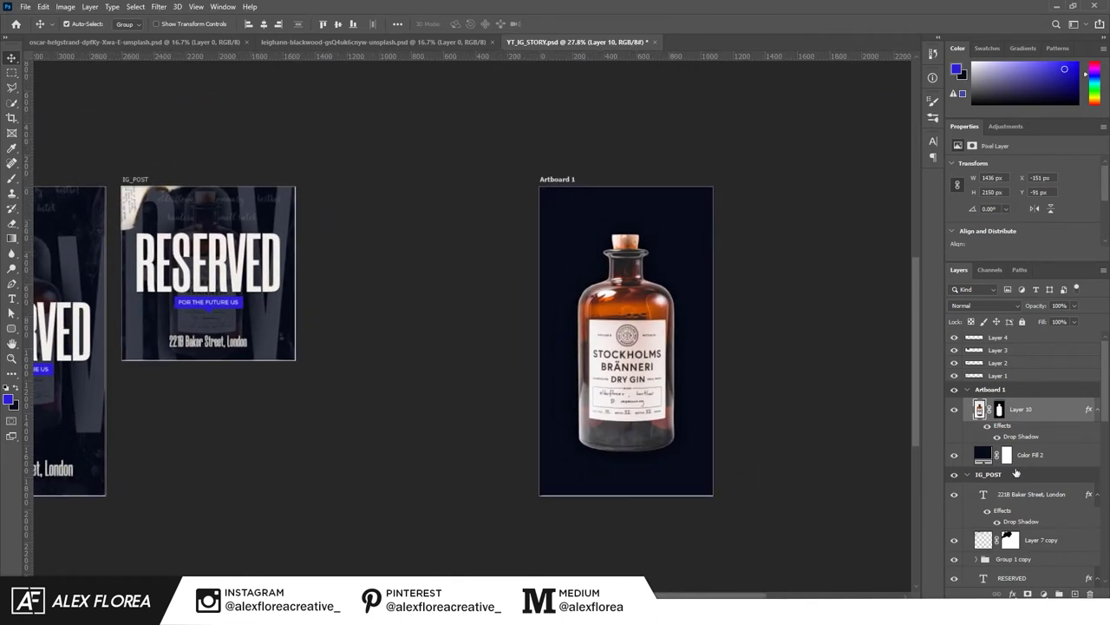
left_click(692, 402)
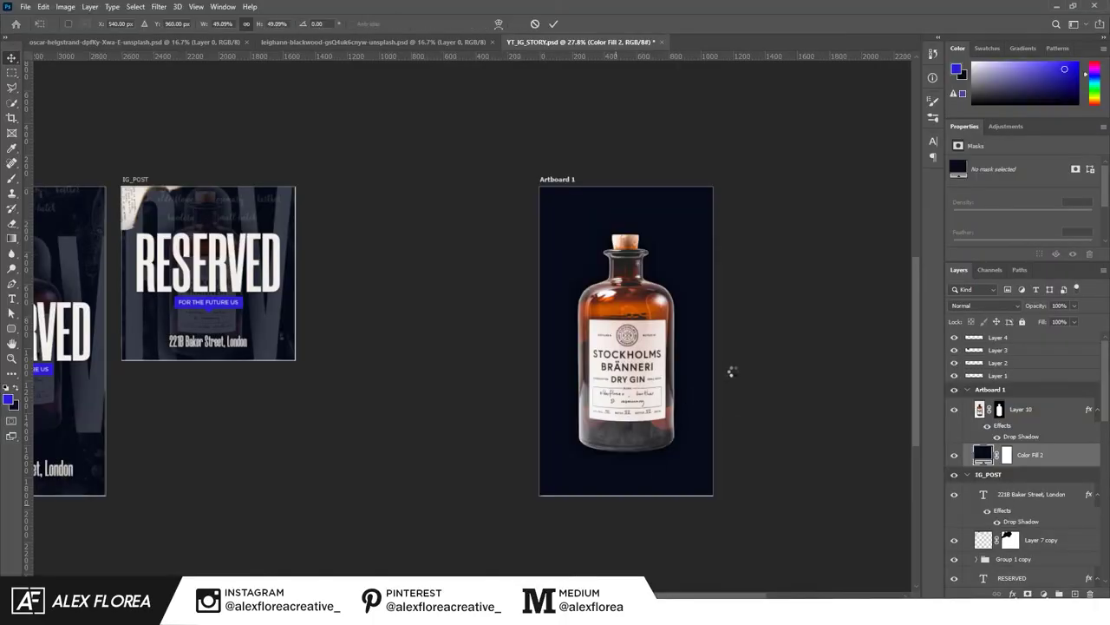
mouse_move(692, 402)
left_mouse_down()
mouse_move(689, 220)
mouse_move(778, 140)
left_mouse_up()
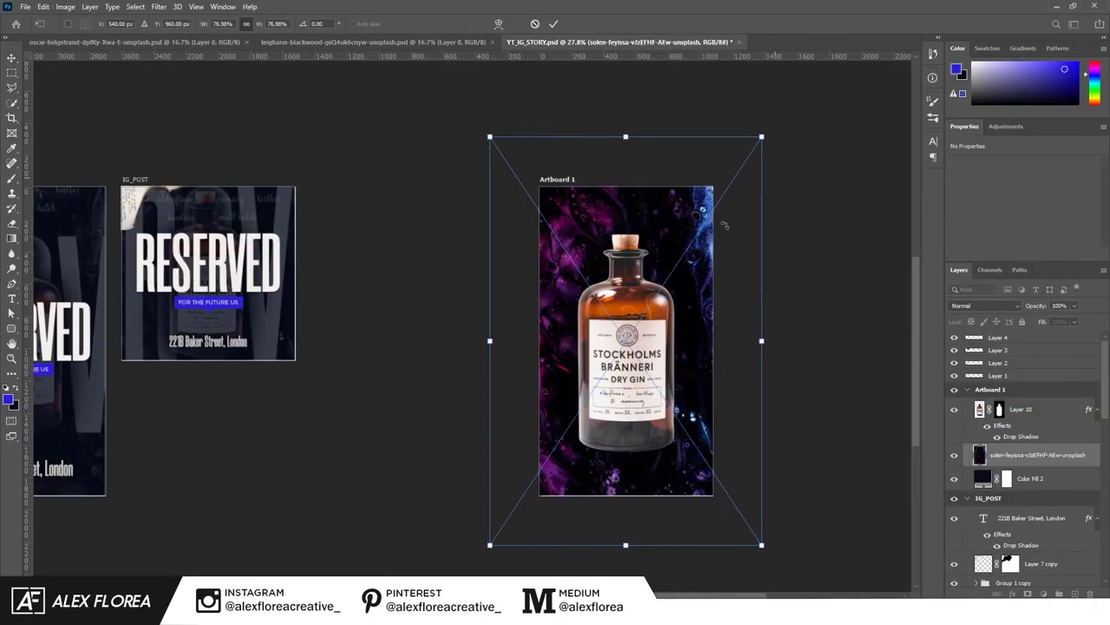
left_click(553, 23)
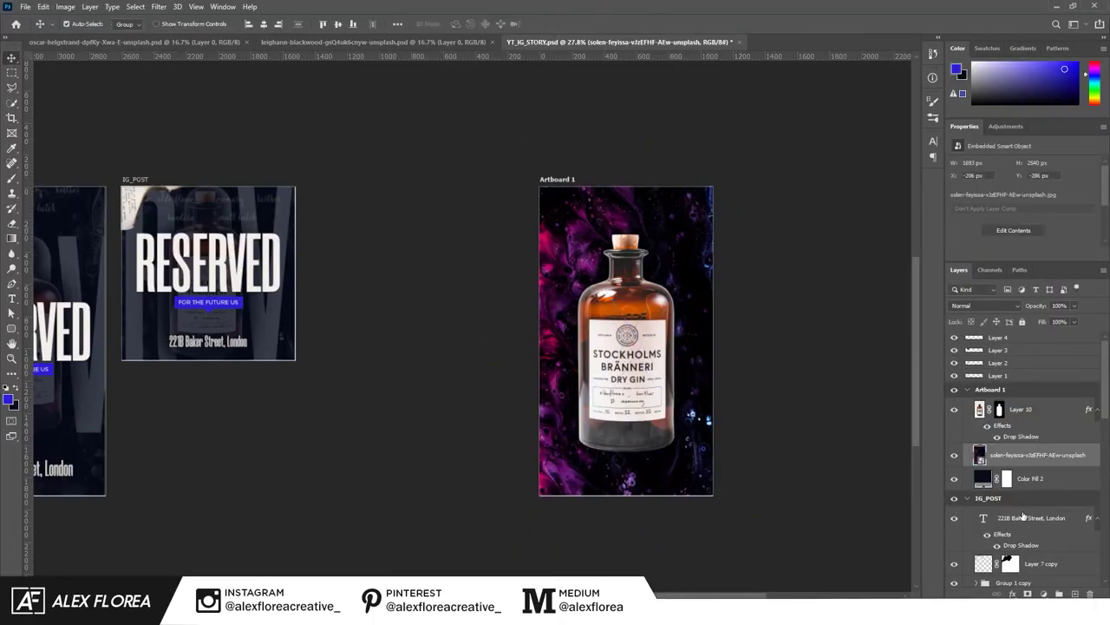
double_click(1038, 454)
key("Return")
Desaturate the texture photo to Saturation -100 and lay the navy fill over it at 60% opacity.
key("ctrl+u")
left_click_drag(494, 231, 431, 234)
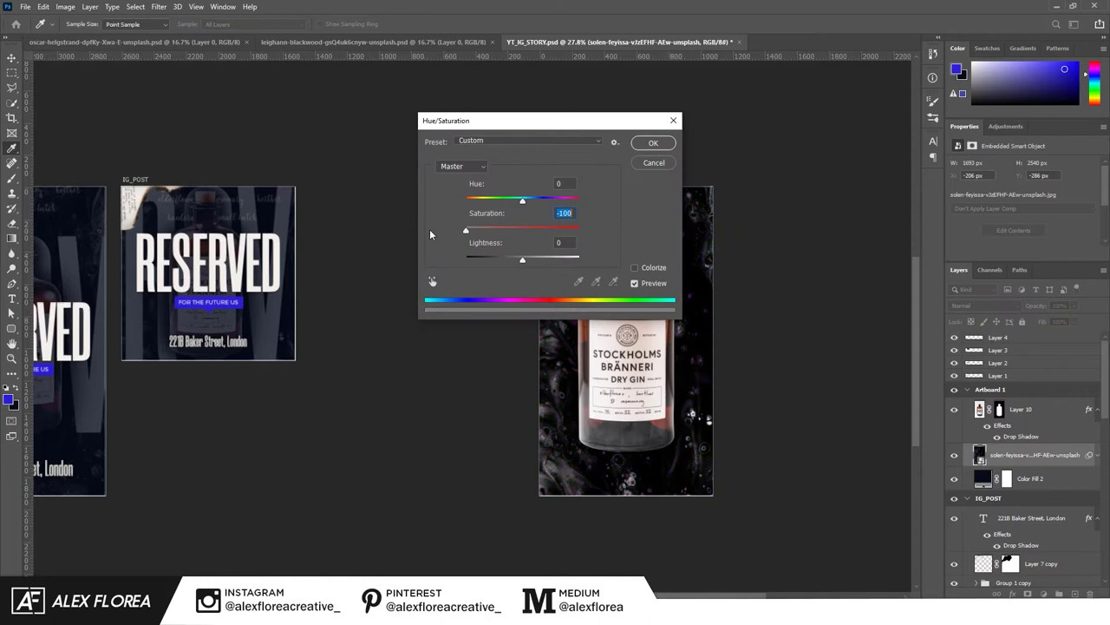
left_click(648, 144)
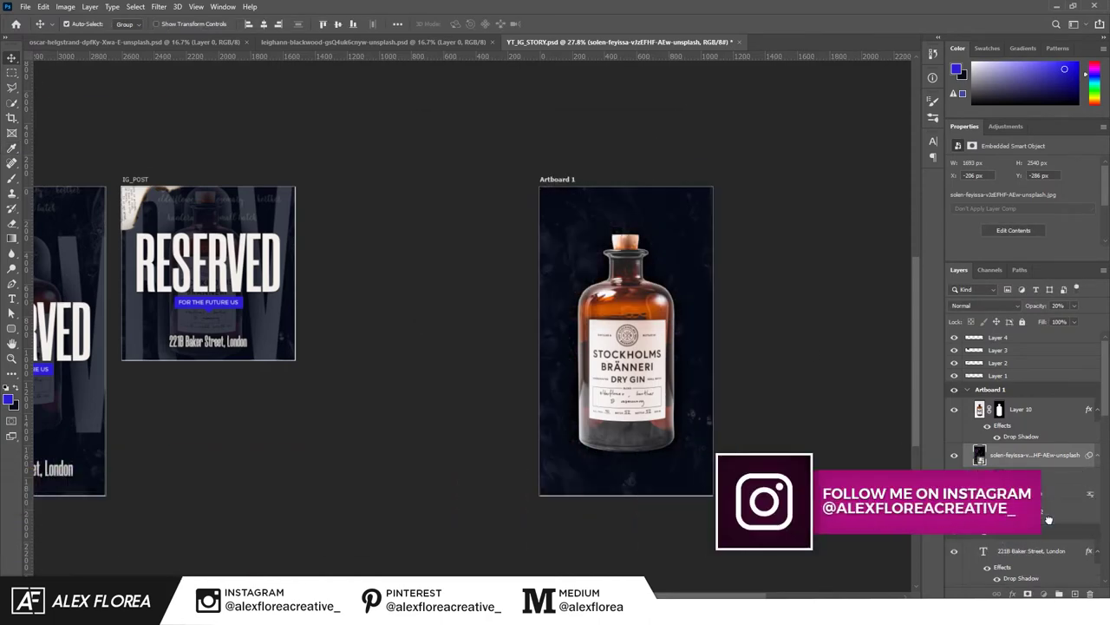
left_click_drag(1049, 518, 1033, 449)
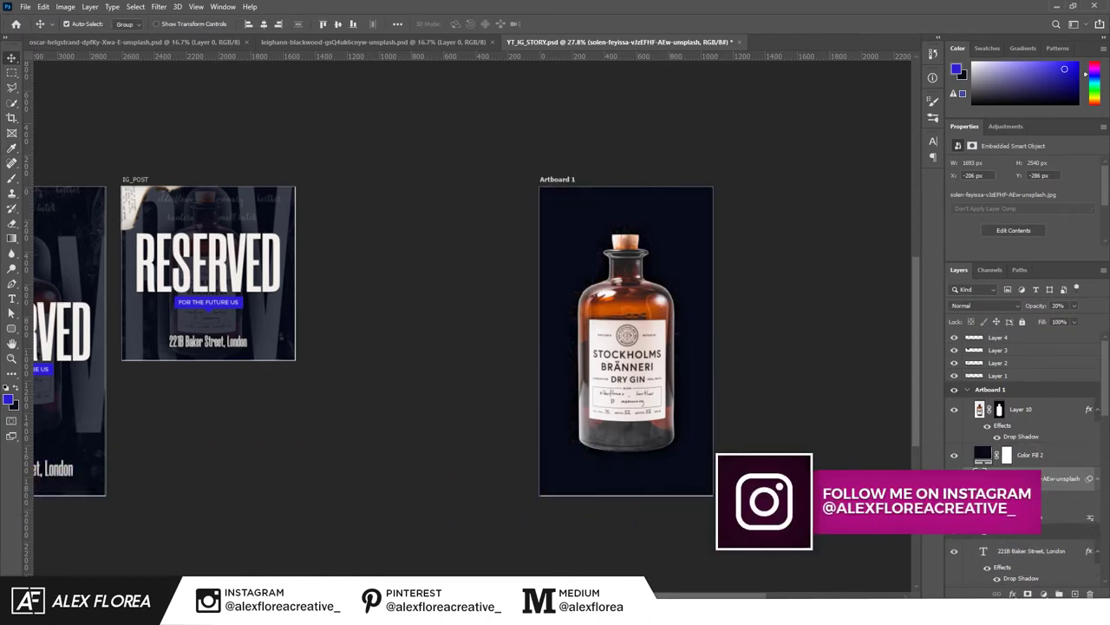
left_click(1022, 457)
key("3")
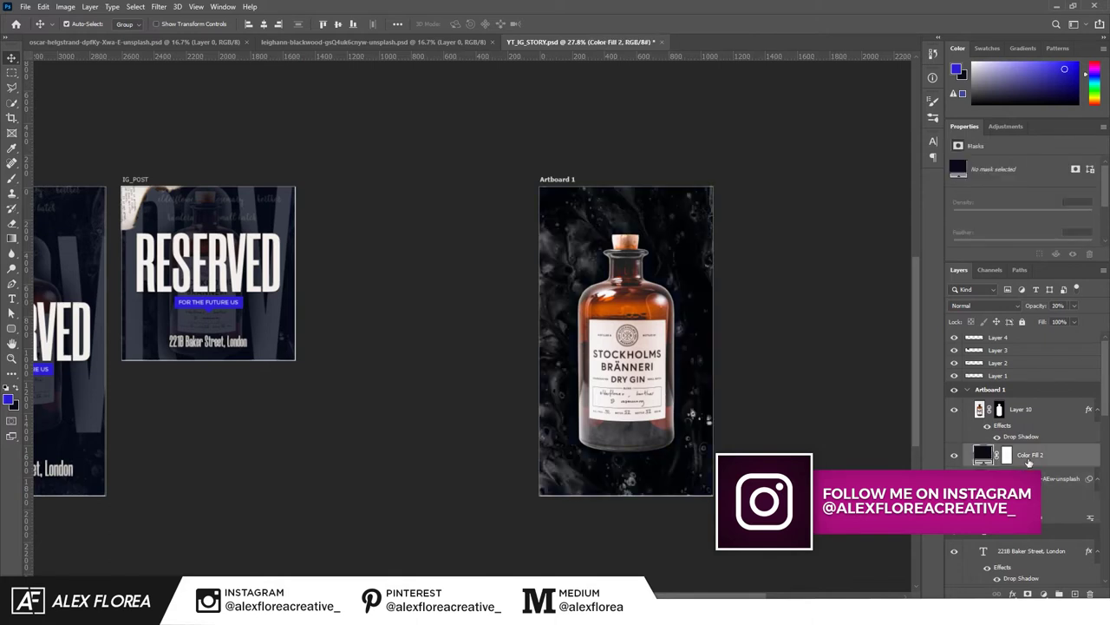
key("5")
key("6")
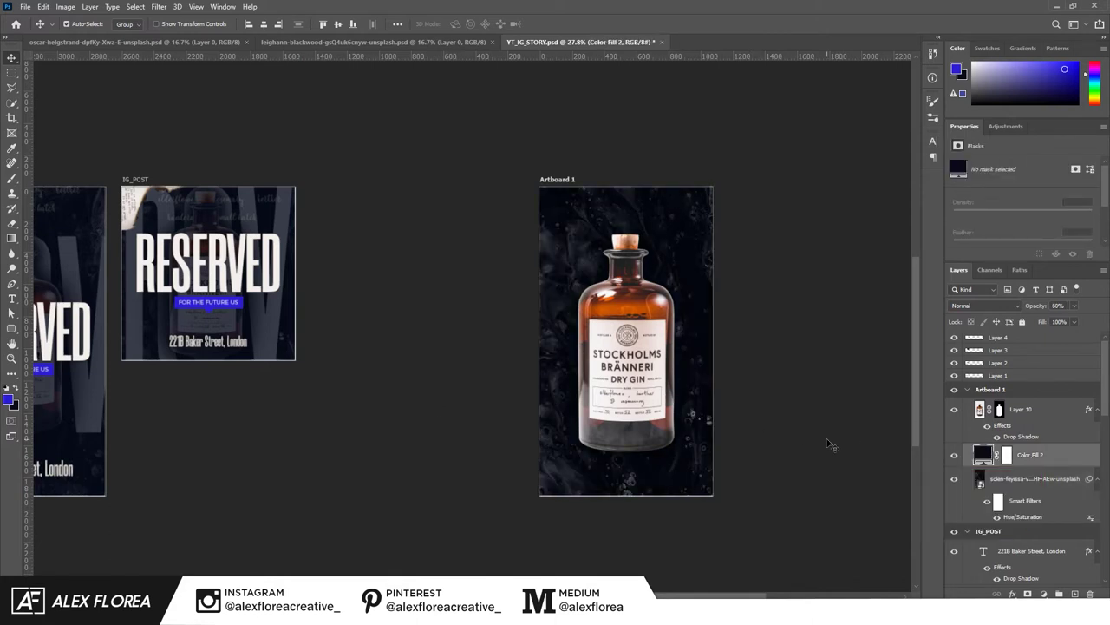
key("4")
Move the bottle layer (Layer 10) beneath the navy fill so it is tinted too.
left_click(820, 441)
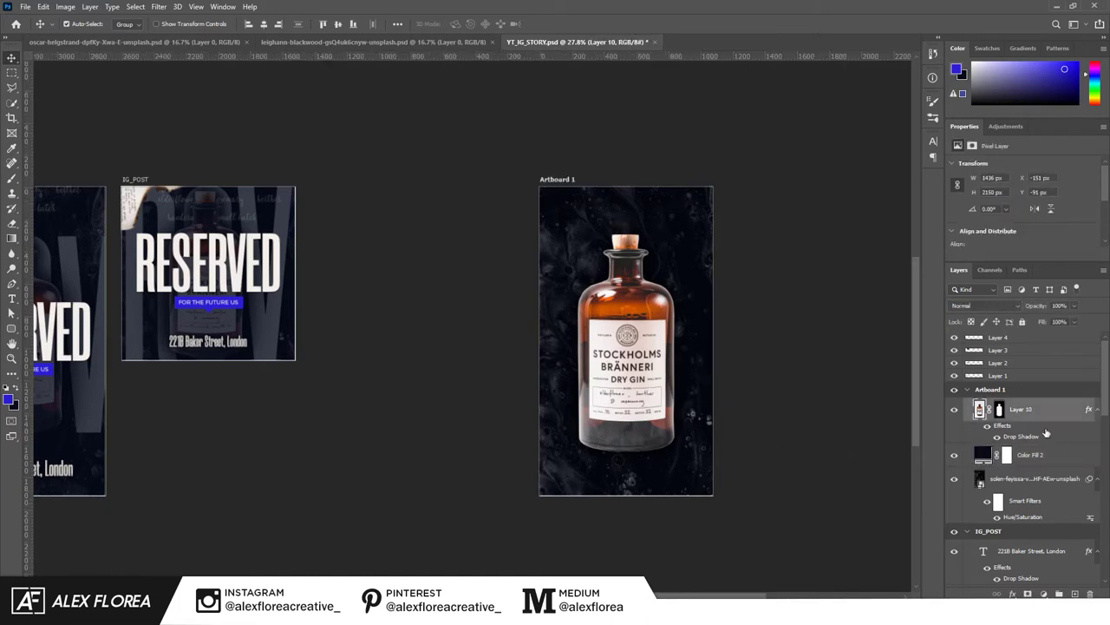
left_click_drag(1033, 409, 1060, 465)
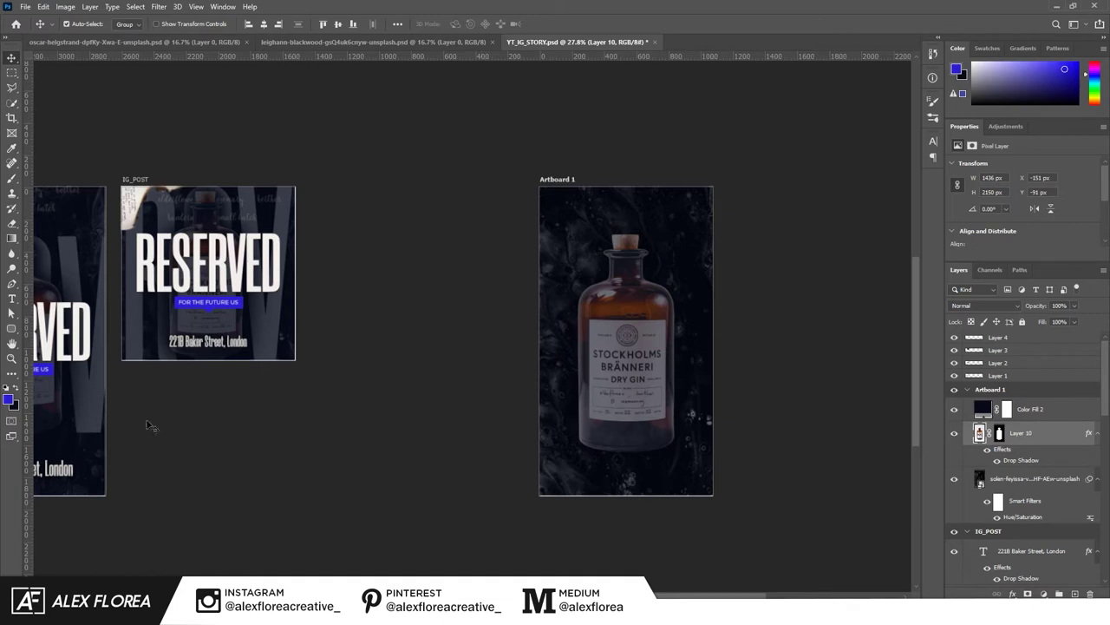
left_click(65, 412)
left_click(676, 428)
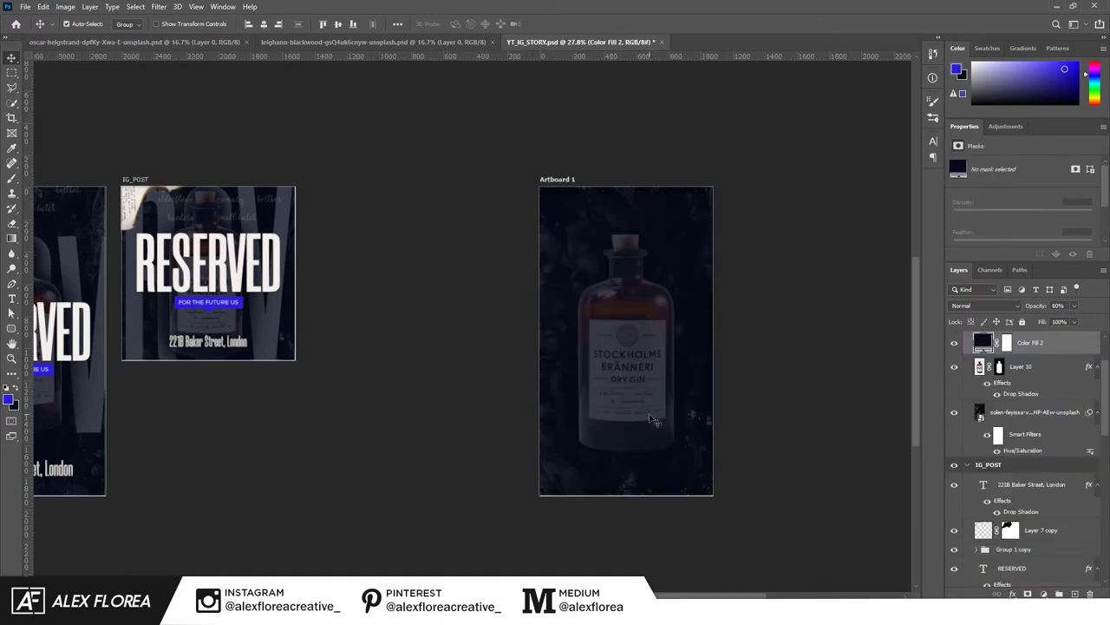
left_click(1028, 384)
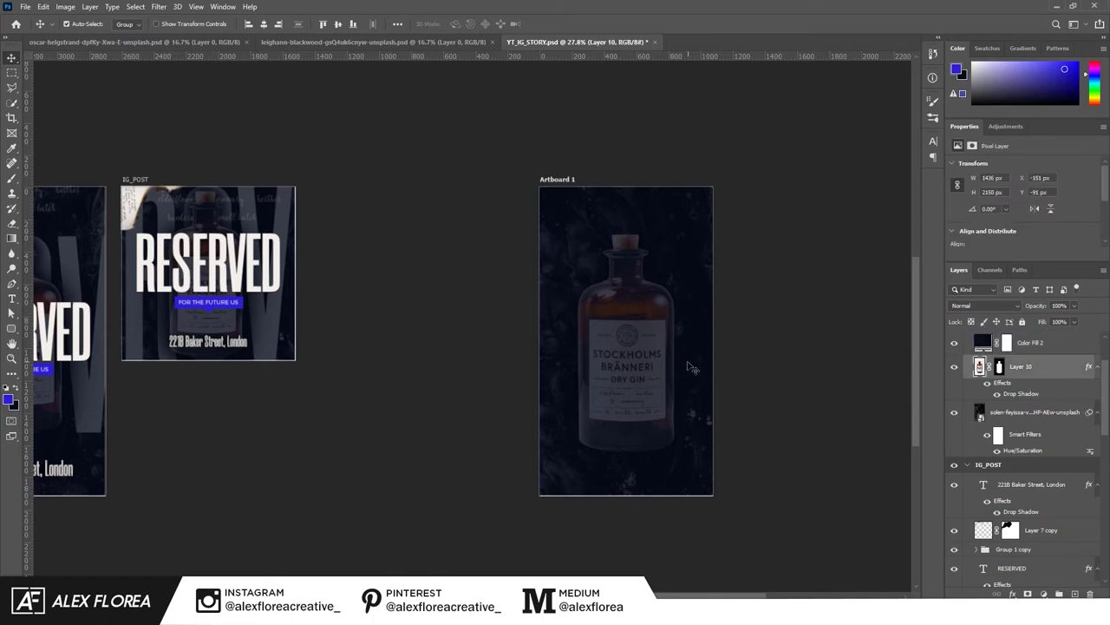
Add a RESERVED text layer on the story and colour it white.
key("t")
left_click(575, 340)
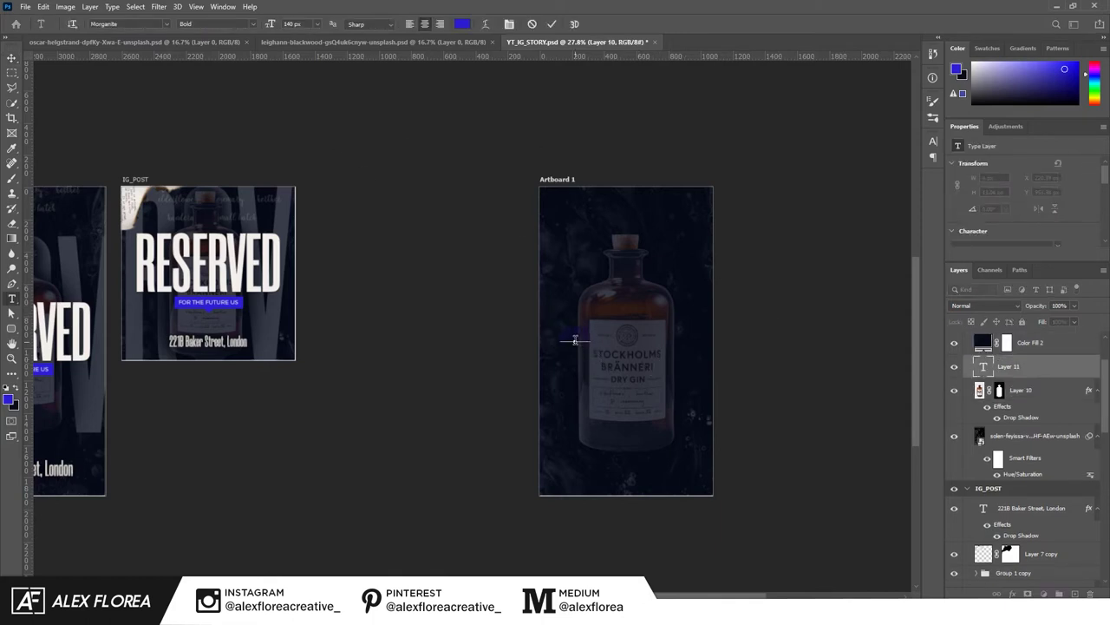
key("ctrl+Return")
key("v")
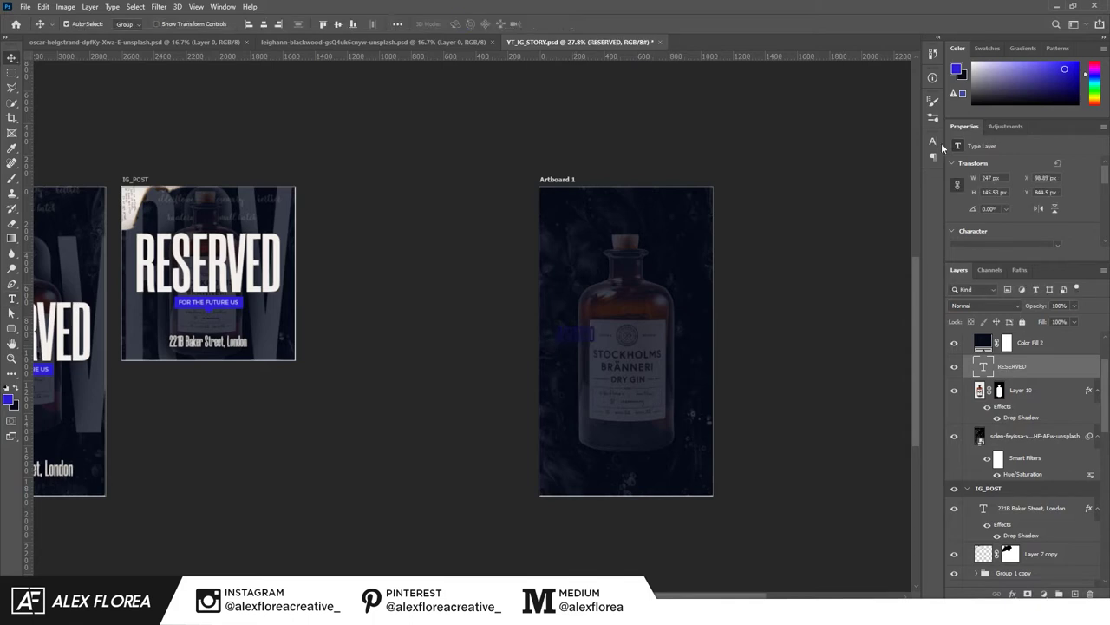
left_click(932, 140)
left_click(900, 208)
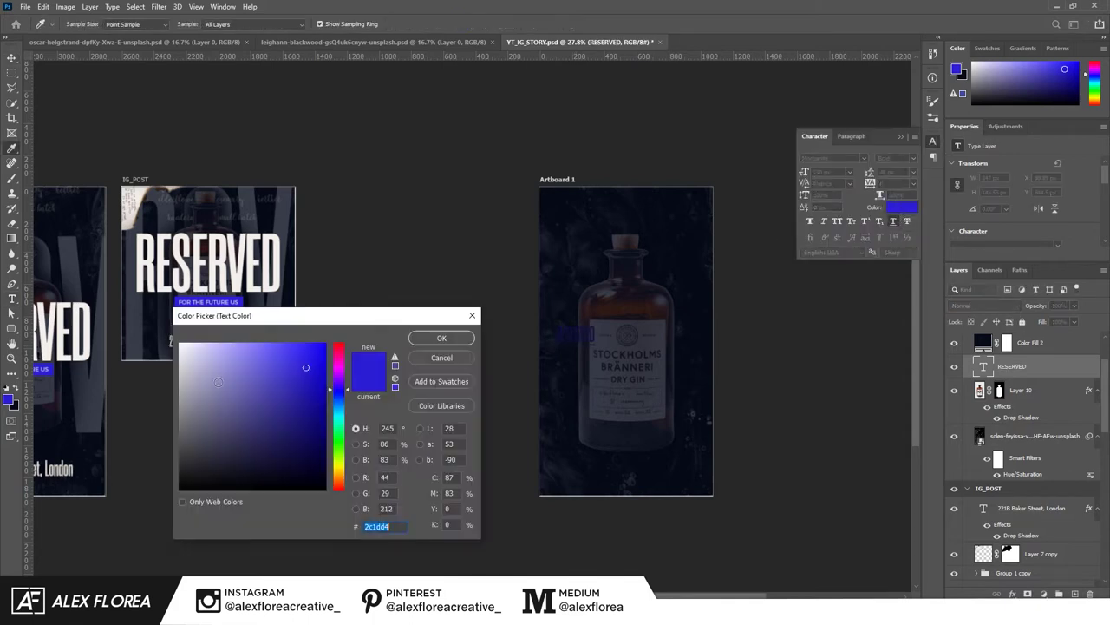
left_click(123, 324)
key("Return")
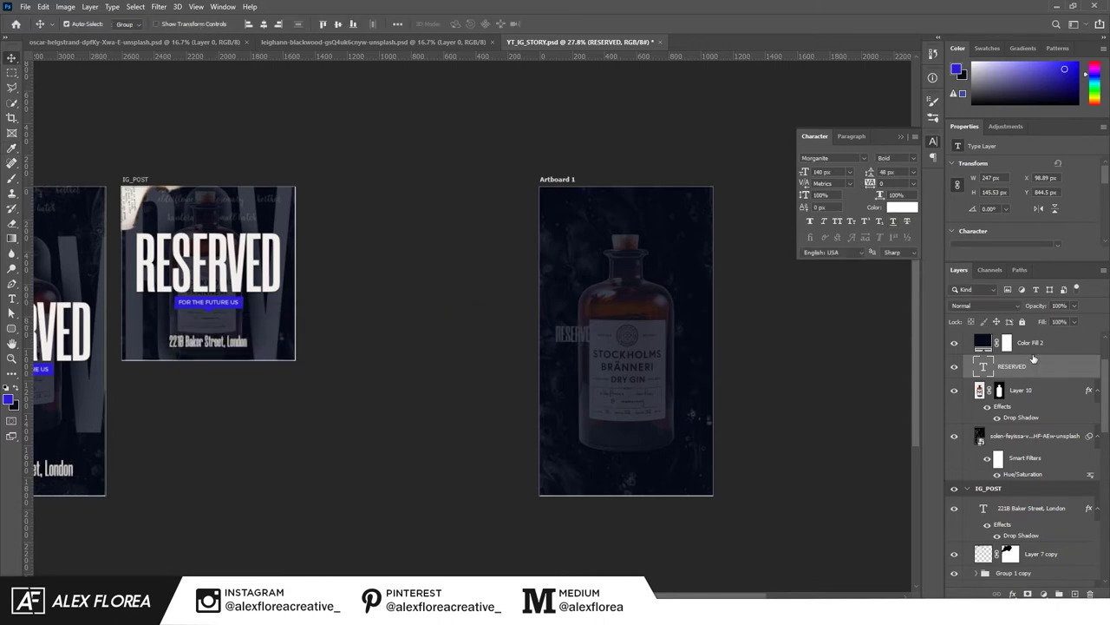
Move RESERVED above the navy fill and enlarge it to span the artboard width.
left_click_drag(1033, 358, 1024, 339)
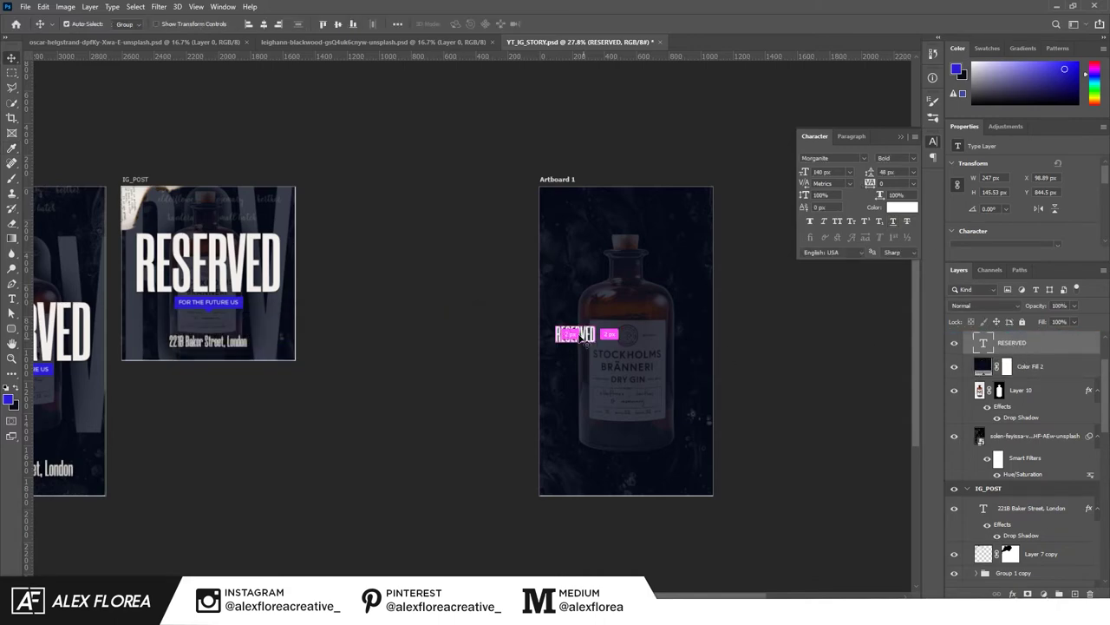
key("ctrl+t")
left_click_drag(602, 320, 716, 275)
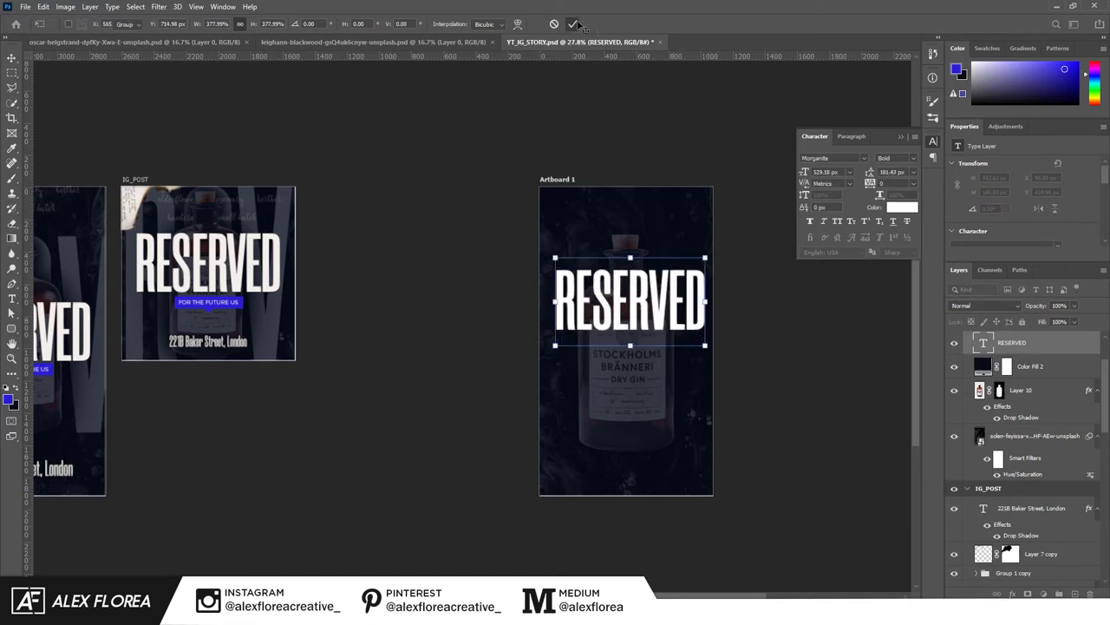
left_click(572, 24)
left_click_drag(662, 319, 657, 356)
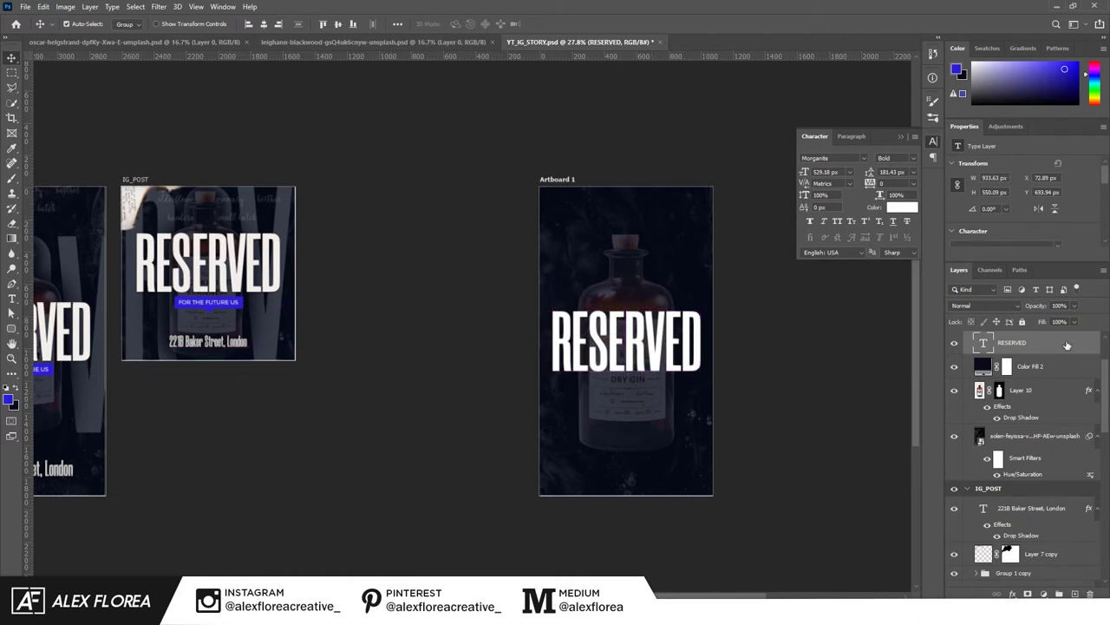
Give RESERVED a drop shadow, raise it slightly, and draw a bar over the DRY GIN label.
double_click(1067, 346)
left_click(70, 346)
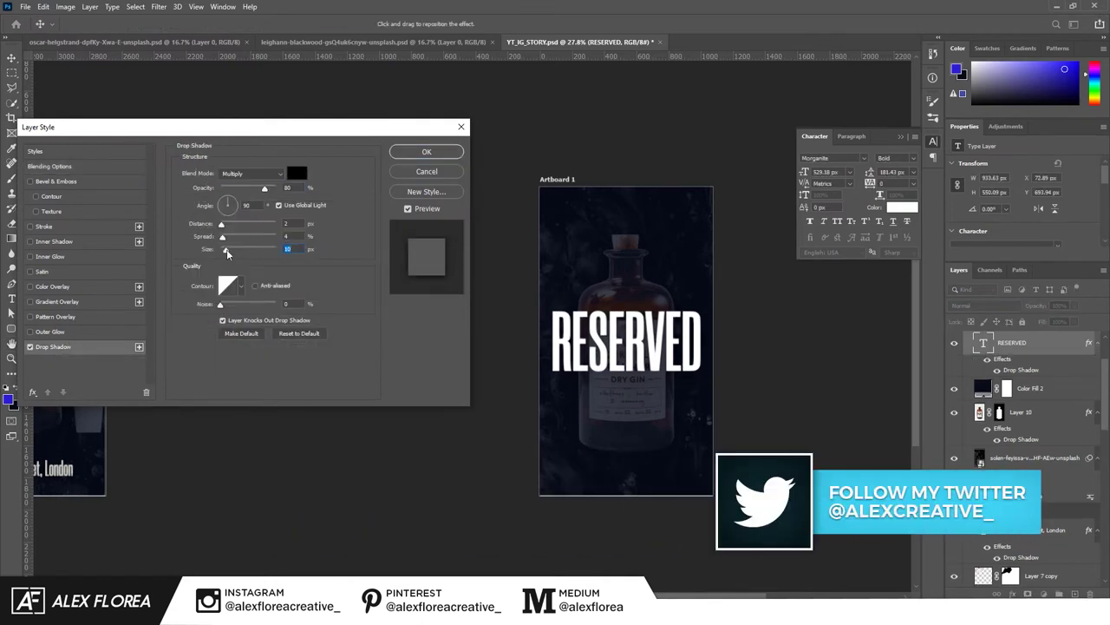
left_click_drag(228, 251, 232, 253)
left_click(426, 152)
scroll(733, 394, "up", 1)
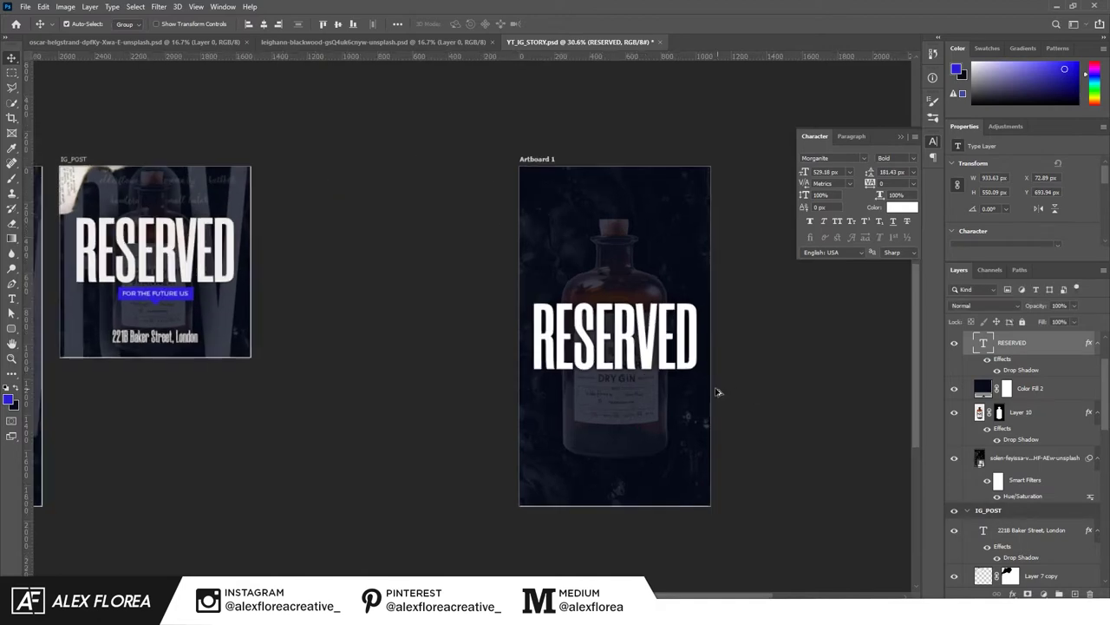
scroll(702, 386, "up", 1)
scroll(668, 365, "up", 2)
left_click_drag(652, 323, 652, 305)
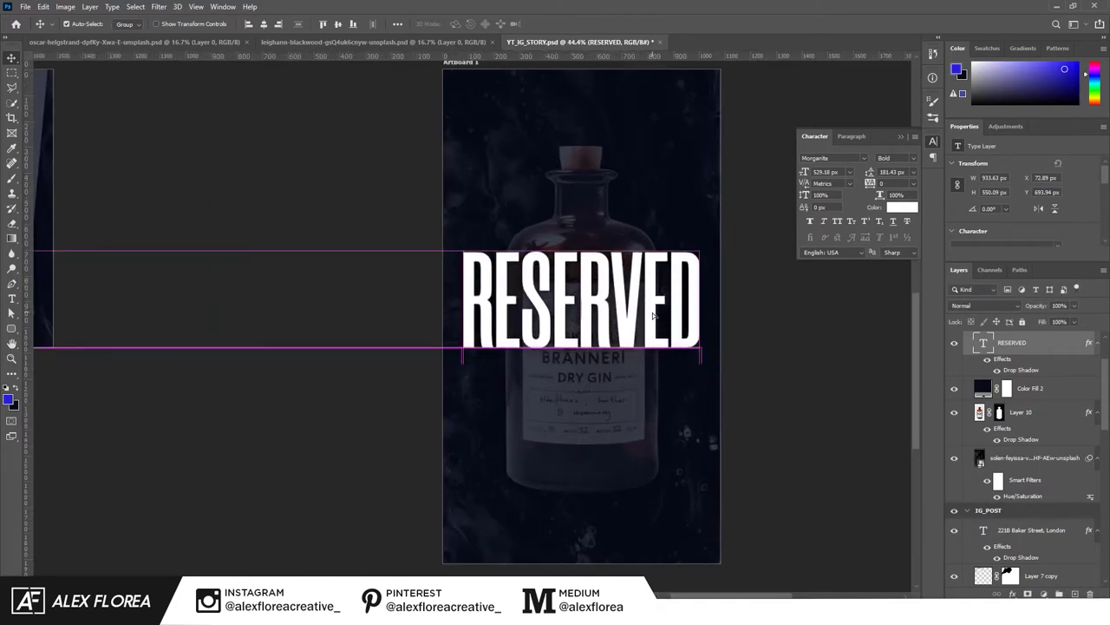
key("u")
left_click_drag(518, 363, 648, 384)
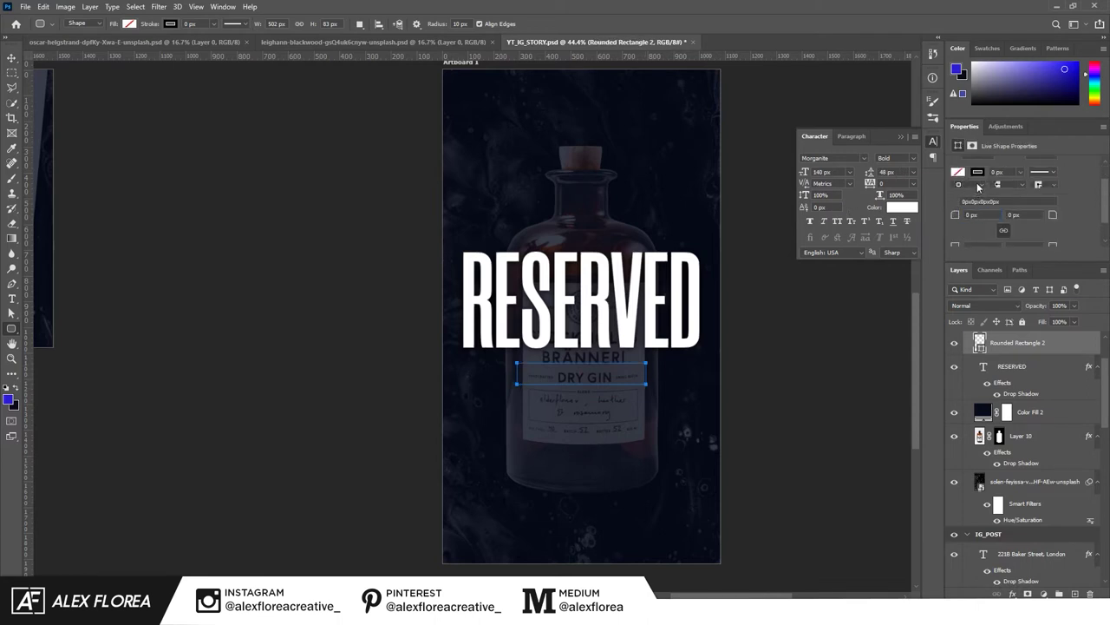
Fill the bar with blue and type 'FOR THE FUTURE US' on it.
left_click(957, 171)
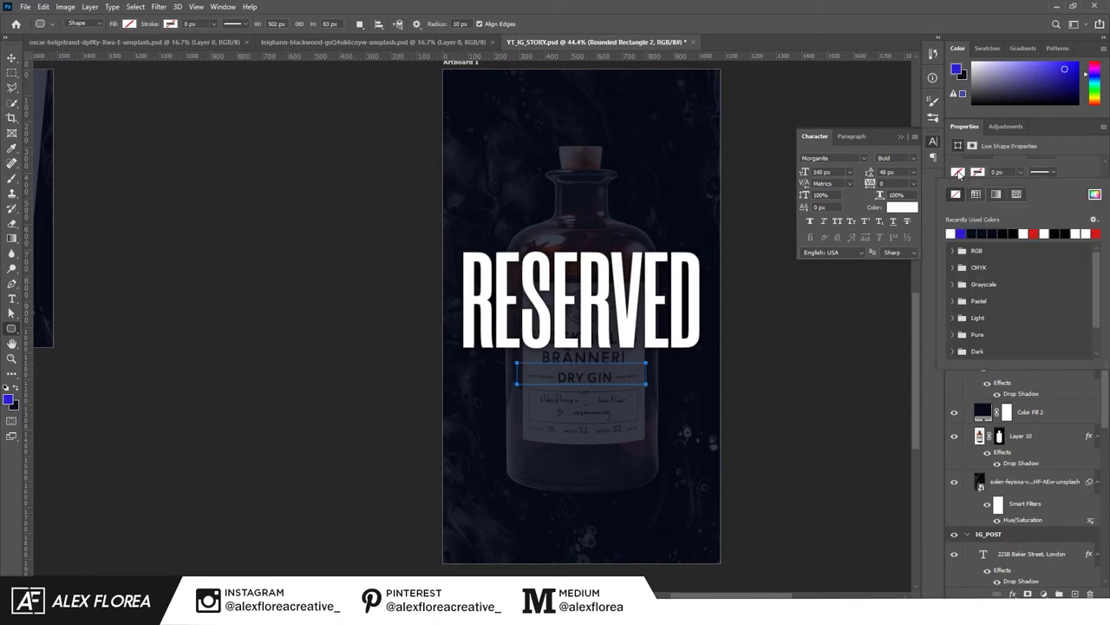
left_click(963, 232)
key("v")
scroll(583, 396, "down", 2)
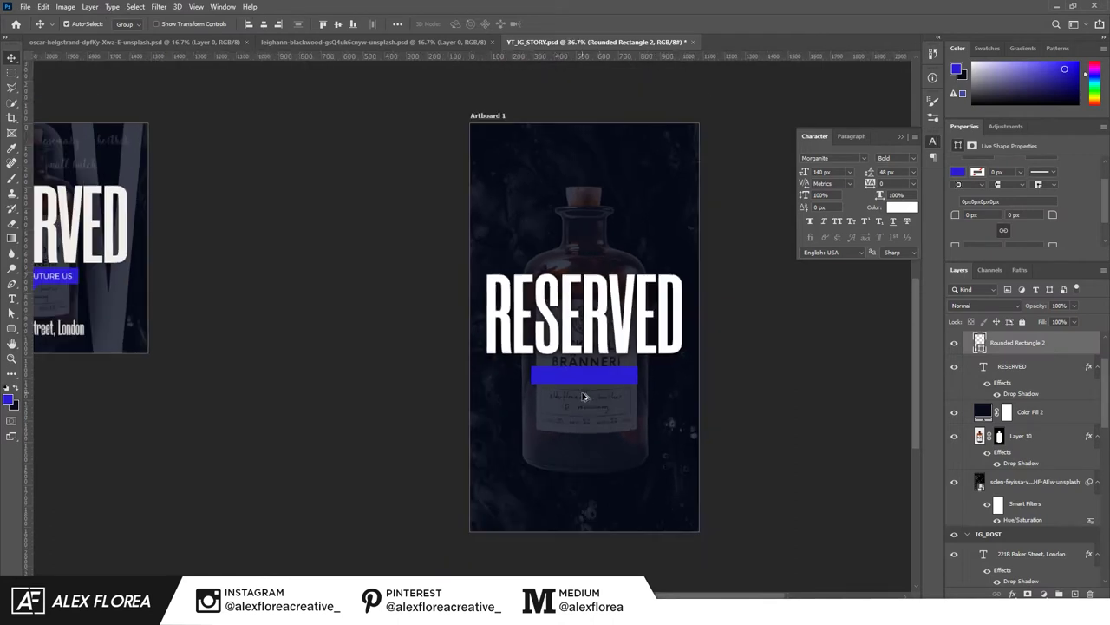
key("t")
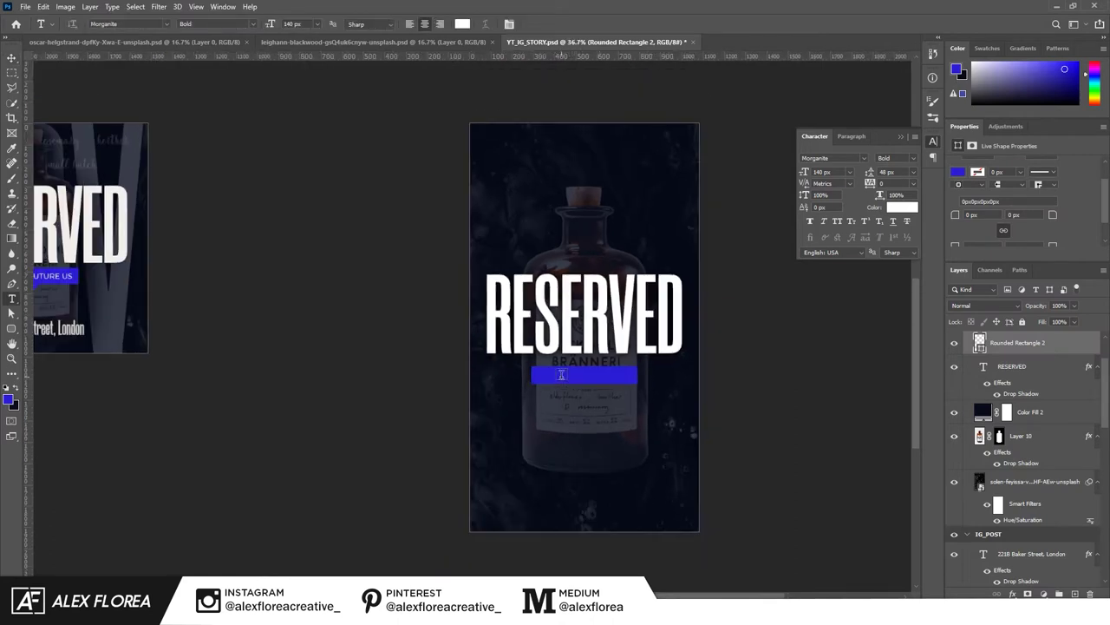
left_click(561, 375)
type("FOR T")
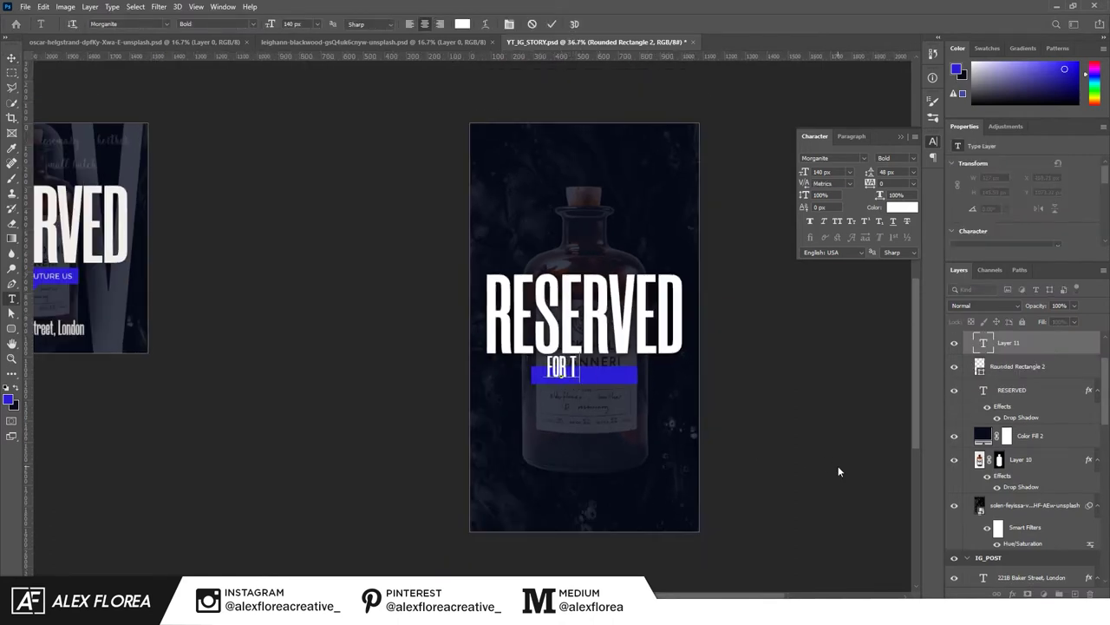
type("HE FUTURE")
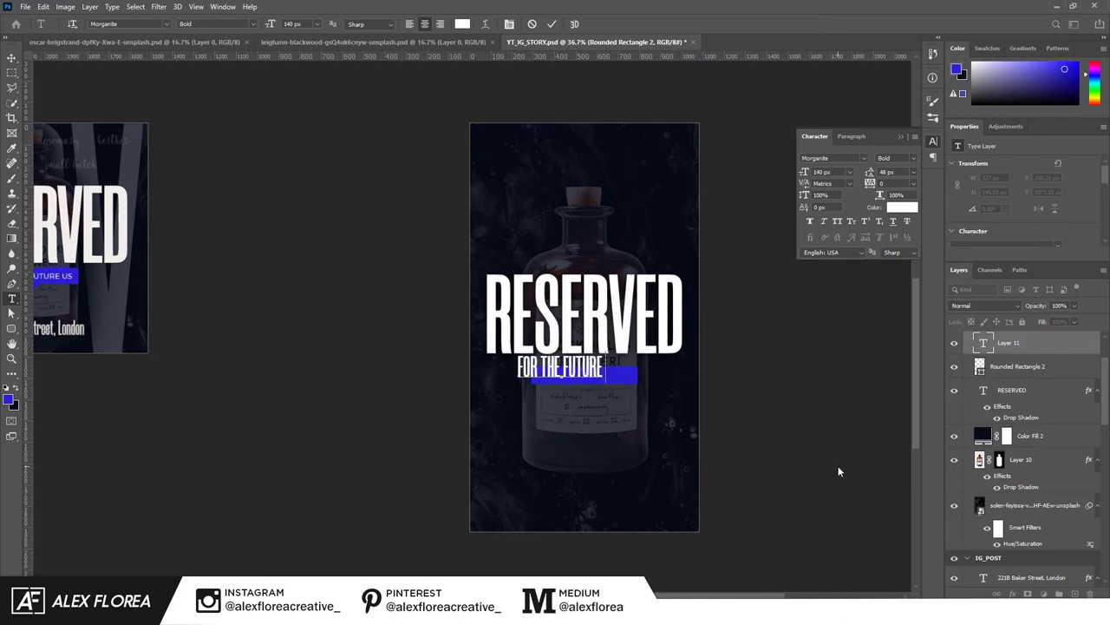
type(" US")
key("ctrl+Return")
Set the tagline to Montserrat Regular at 36 px.
type("v")
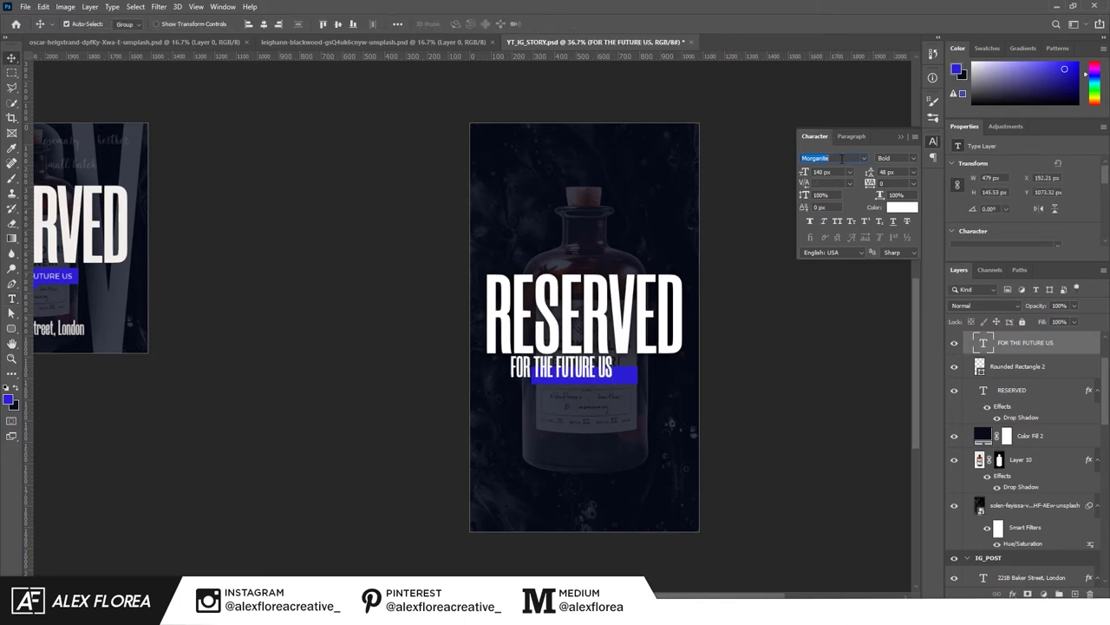
type("MONTS")
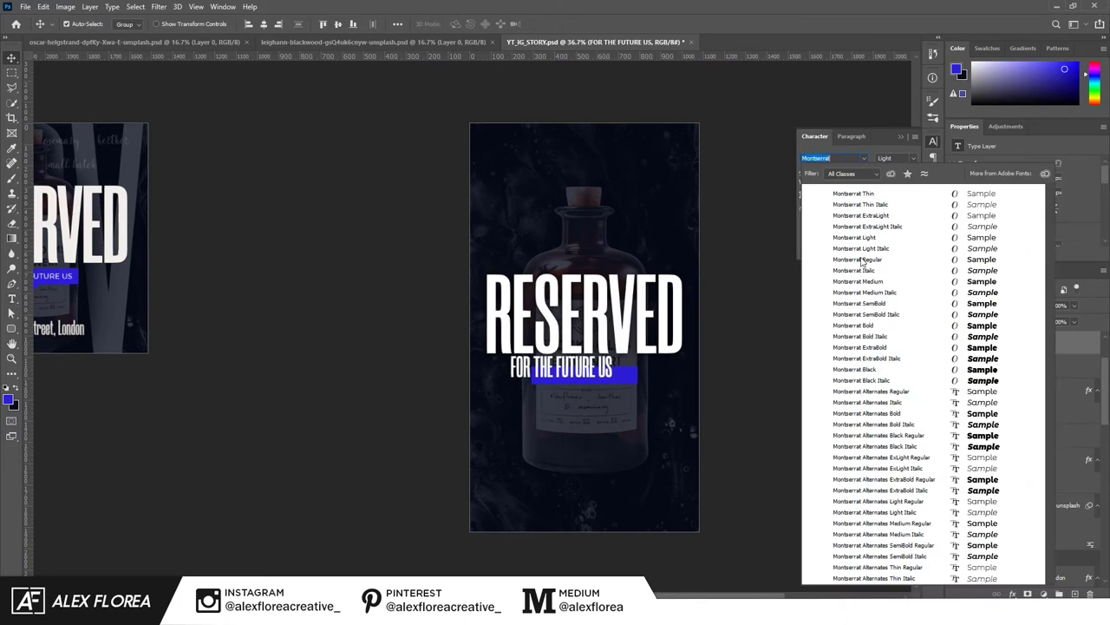
left_click(859, 258)
left_click(849, 173)
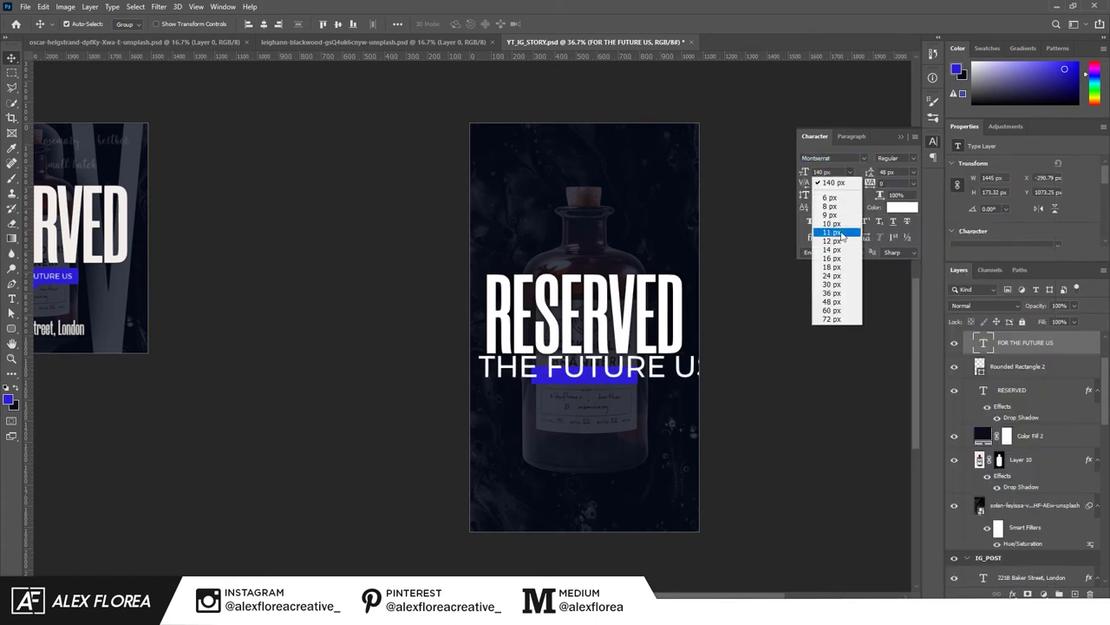
left_click(847, 270)
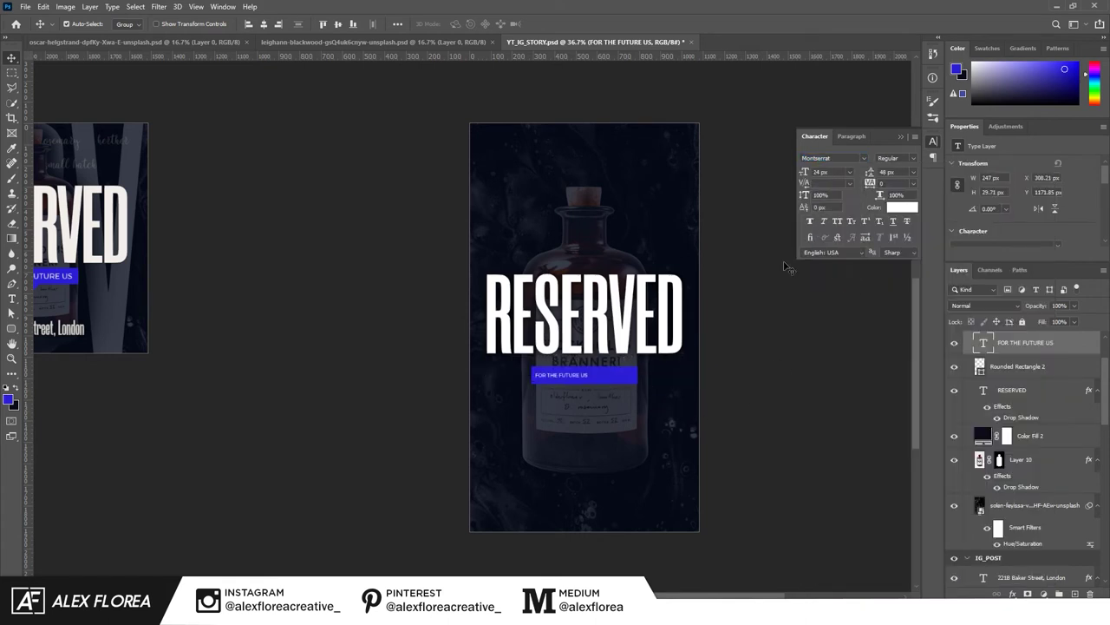
left_click(850, 172)
left_click(829, 293)
Centre the tagline on the blue bar and nudge both up slightly.
left_click(1023, 365, "shift")
left_click(263, 23)
scroll(619, 388, "up", 3)
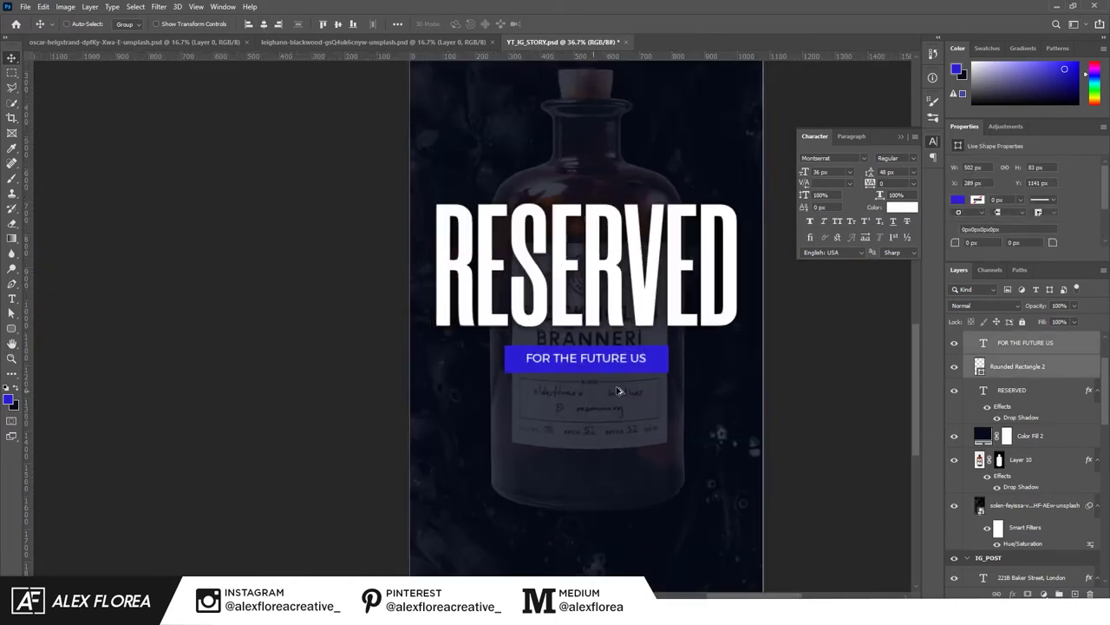
left_click_drag(599, 364, 604, 354)
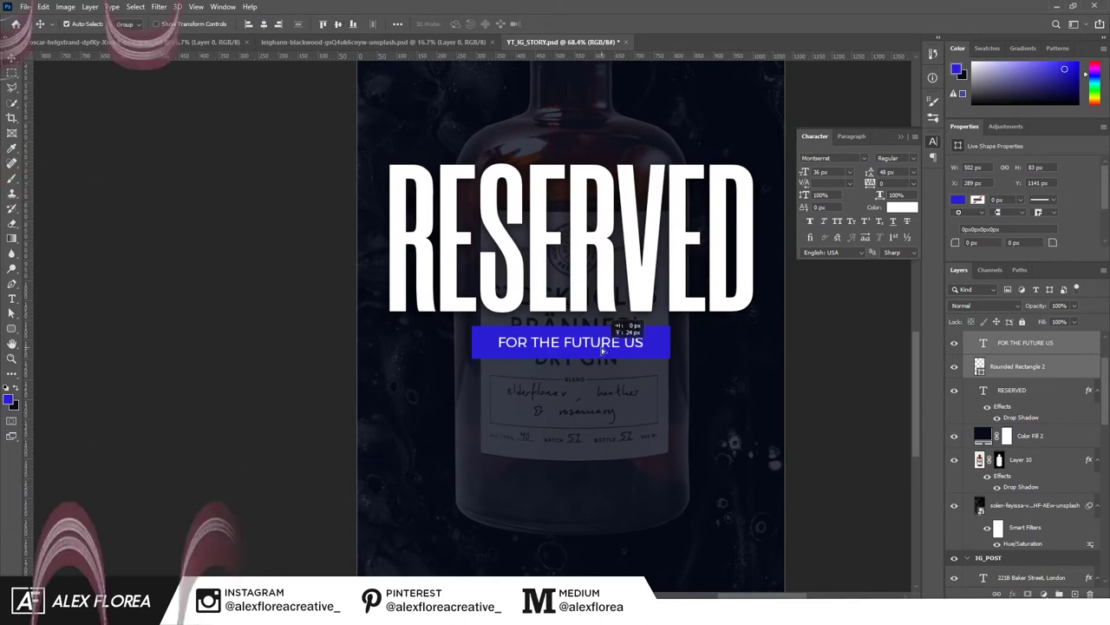
left_click(1024, 342)
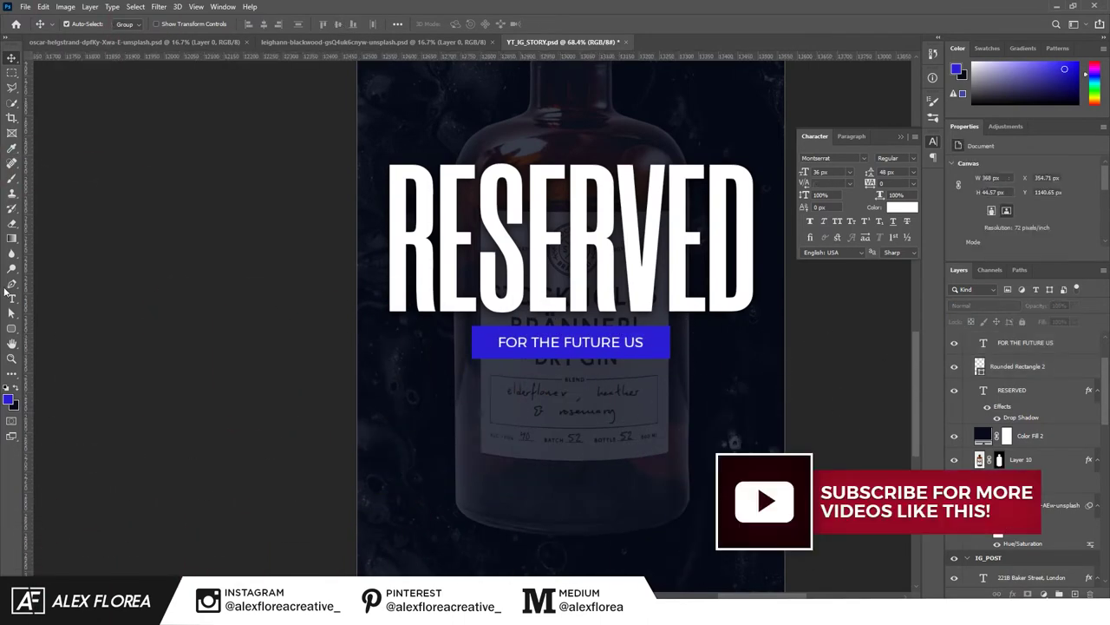
Draw a small blue square with no stroke just below the blue bar.
right_click(11, 329)
left_click(61, 332)
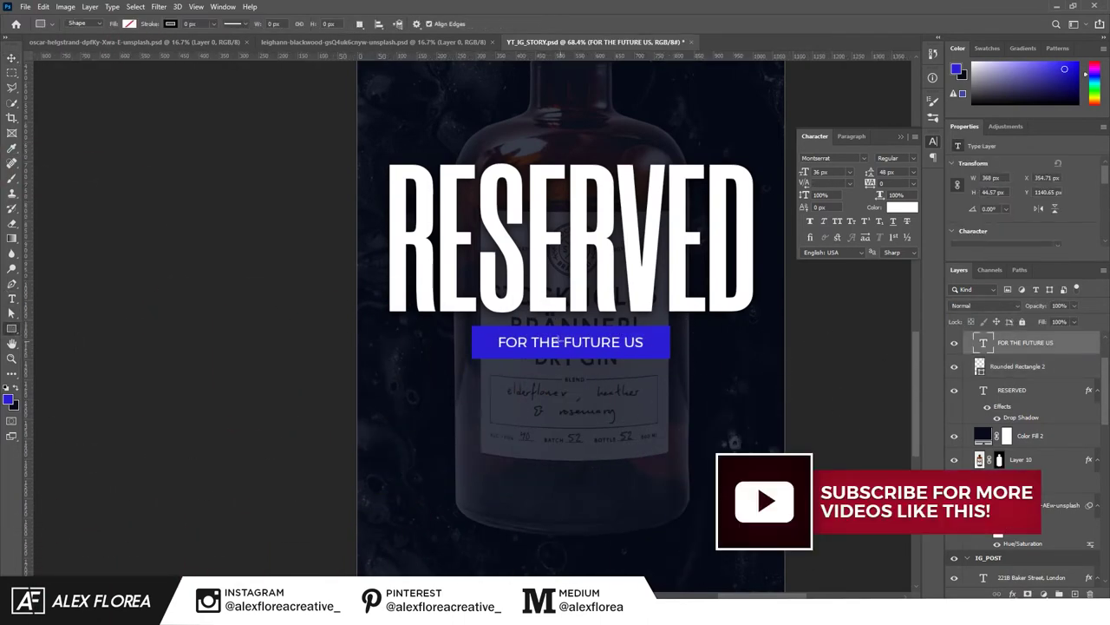
left_click(171, 23)
left_click(104, 47)
left_click(130, 23)
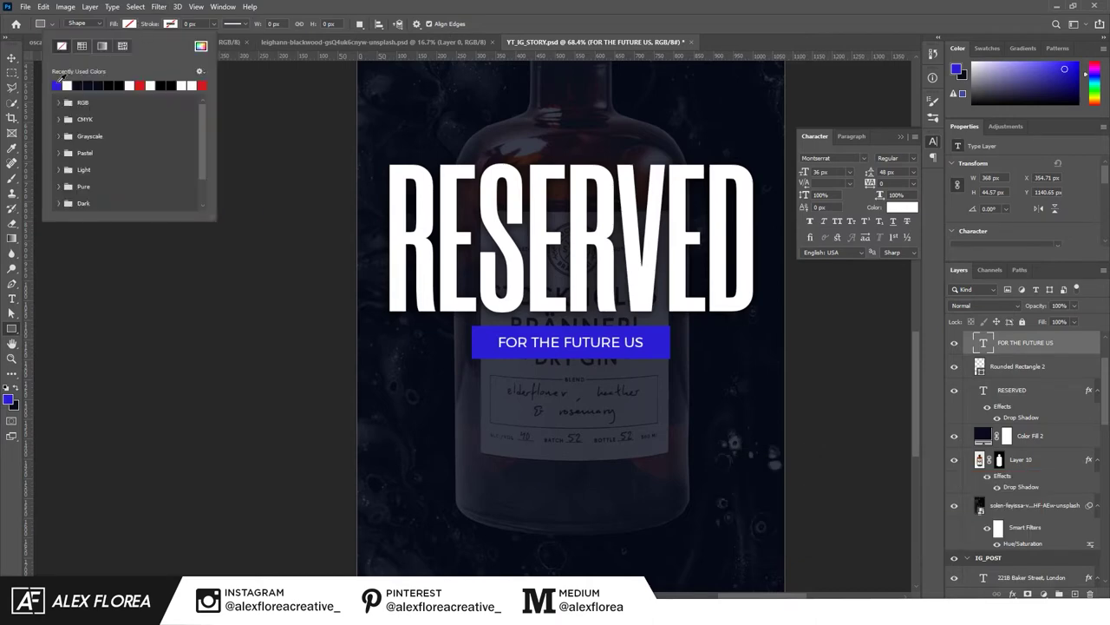
left_click(57, 85)
left_click_drag(557, 374, 583, 373)
Rotate the square 45° into a diamond under the bar and group it with the tagline and bar.
key("v")
key("ctrl+t")
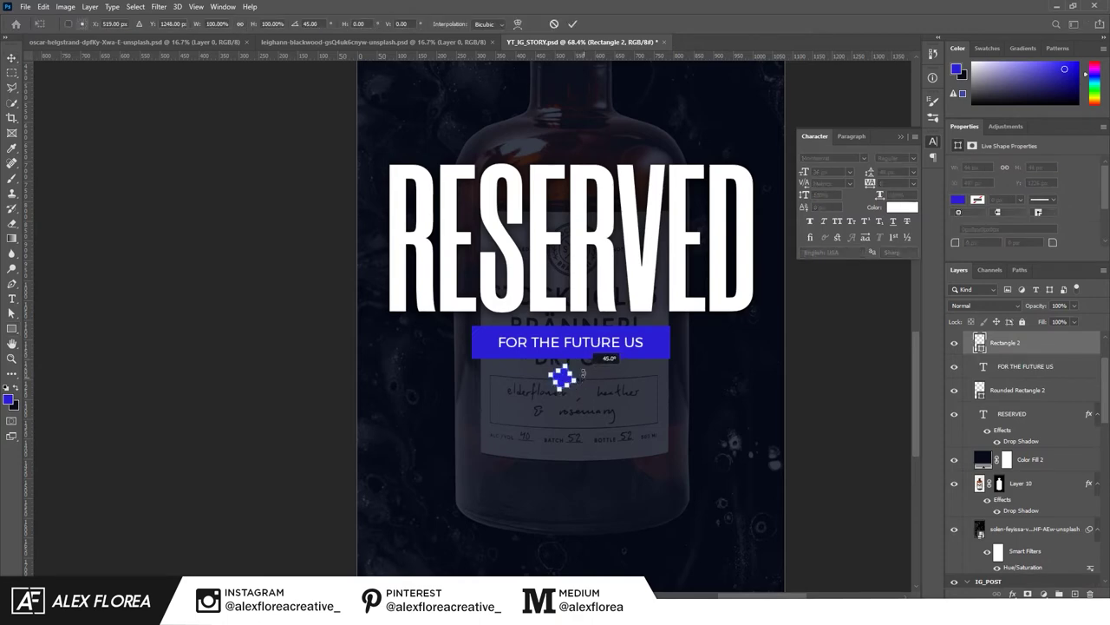
left_click(573, 24)
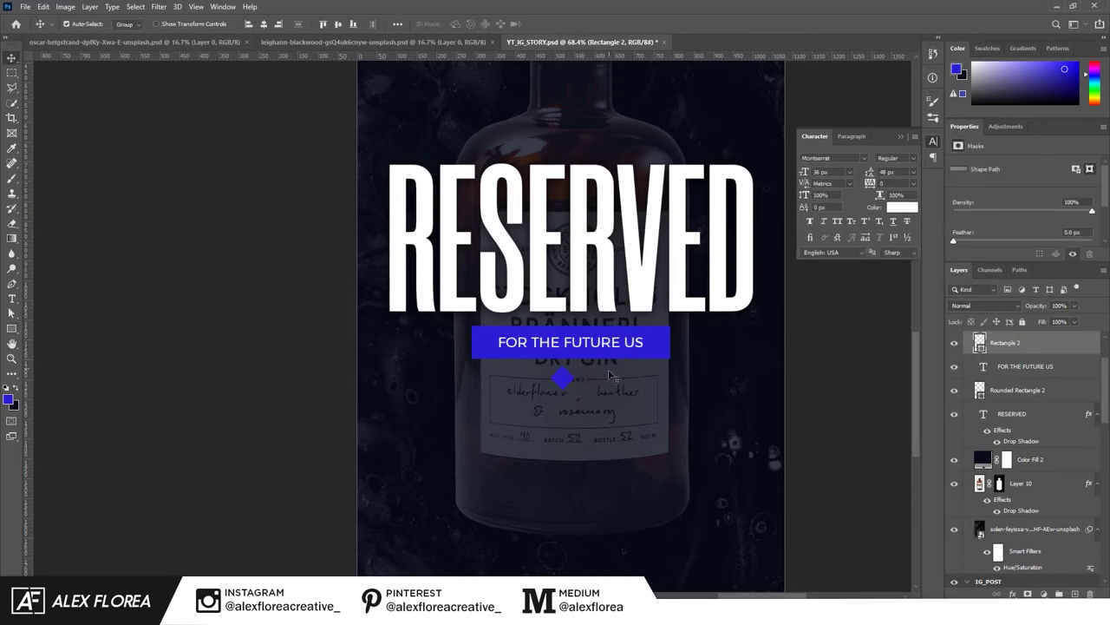
left_click_drag(568, 379, 575, 361)
left_click(1029, 389, "shift")
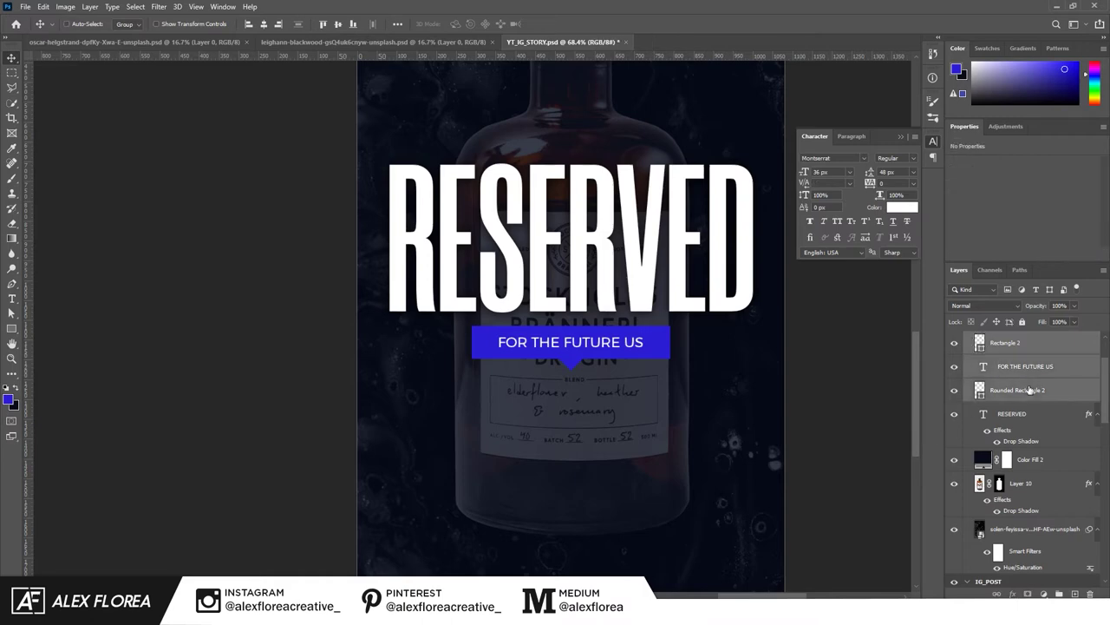
key("ctrl+g")
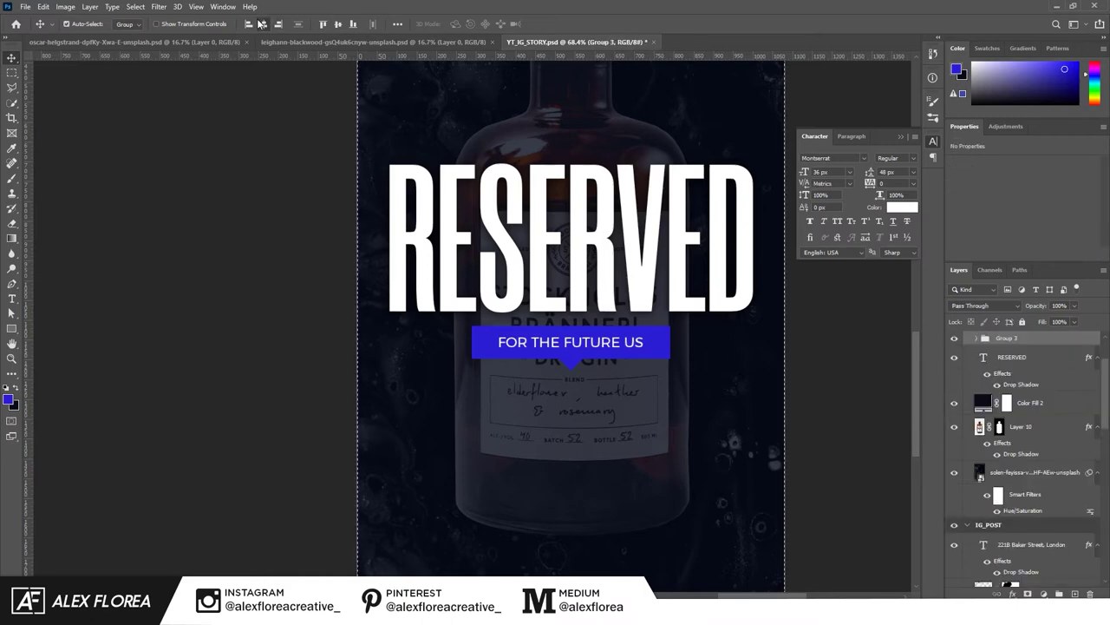
scroll(751, 341, "down", 3)
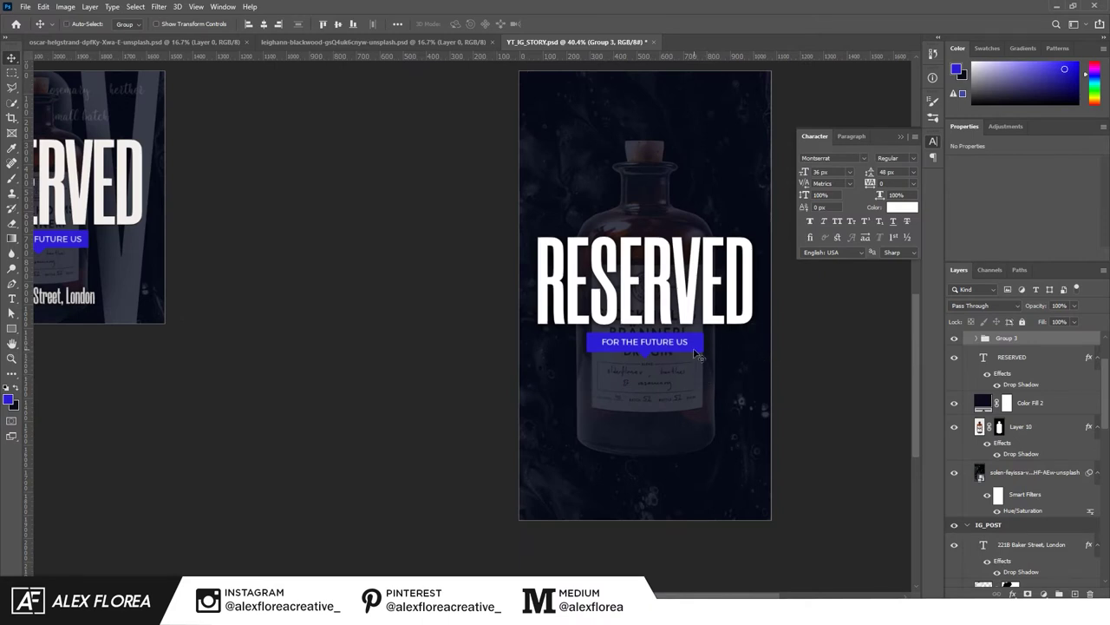
Duplicate the RESERVED headline below itself and retype it as '221 Baker Street, London'.
scroll(828, 450, "down", 1)
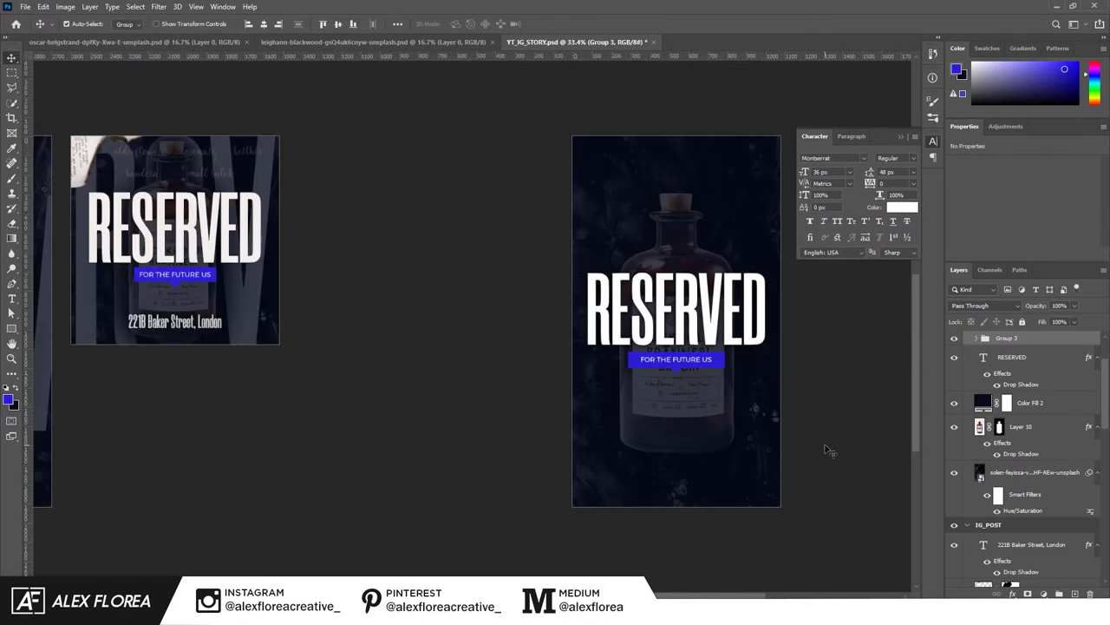
left_click_drag(714, 322, 717, 480)
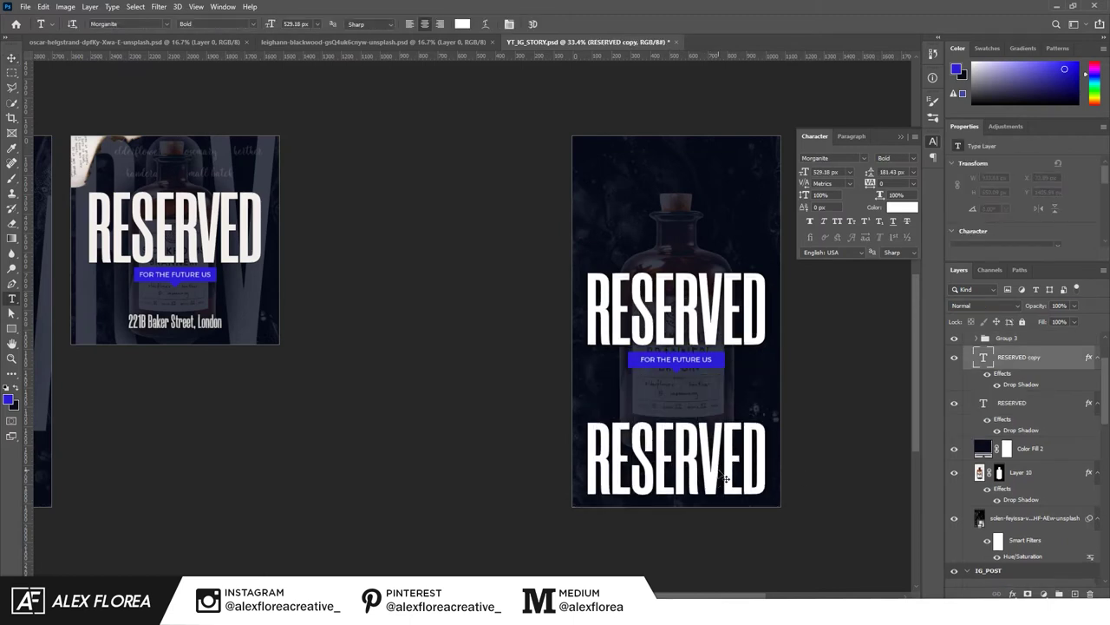
left_click(724, 476)
key("ctrl+a")
type("221")
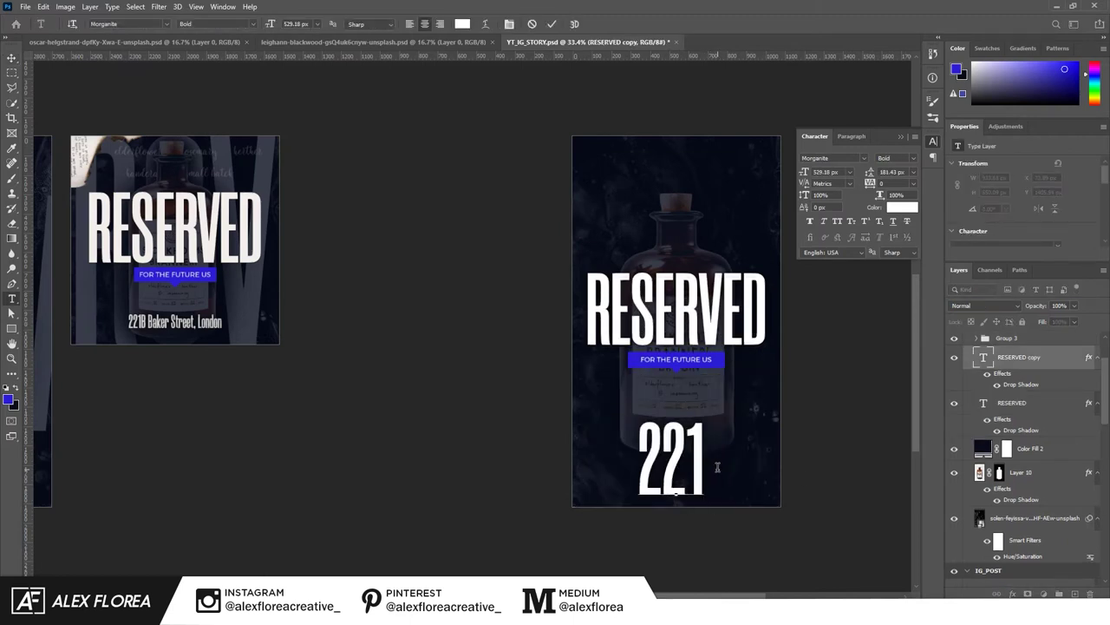
type(" bAKE")
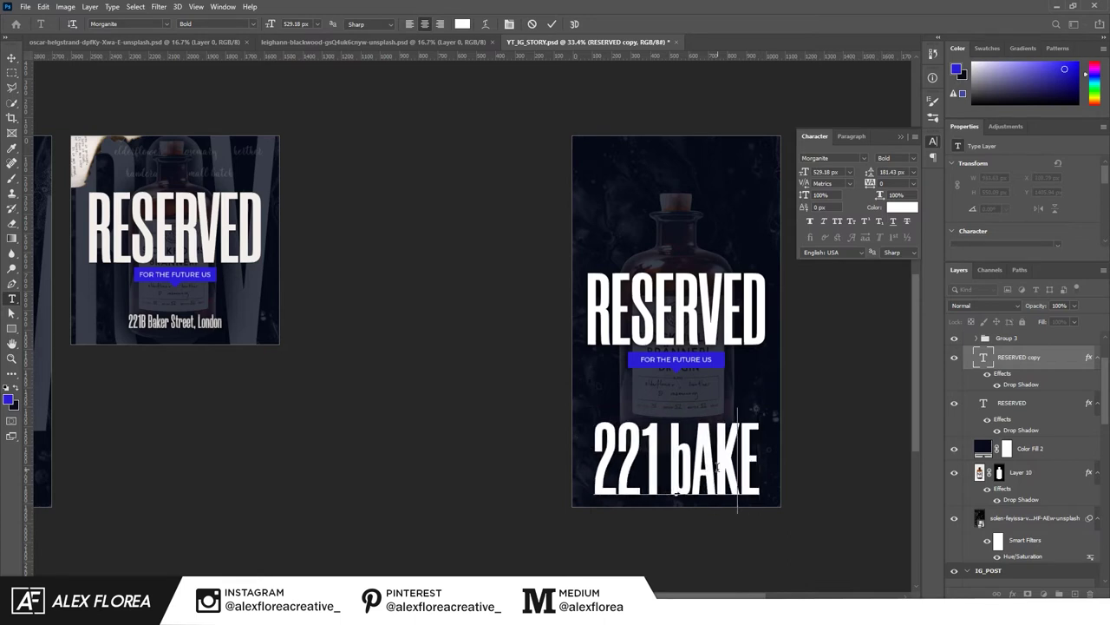
key("BackSpace")
key("BackSpace")
key("BackSpace")
key("BackSpace")
type("Ba")
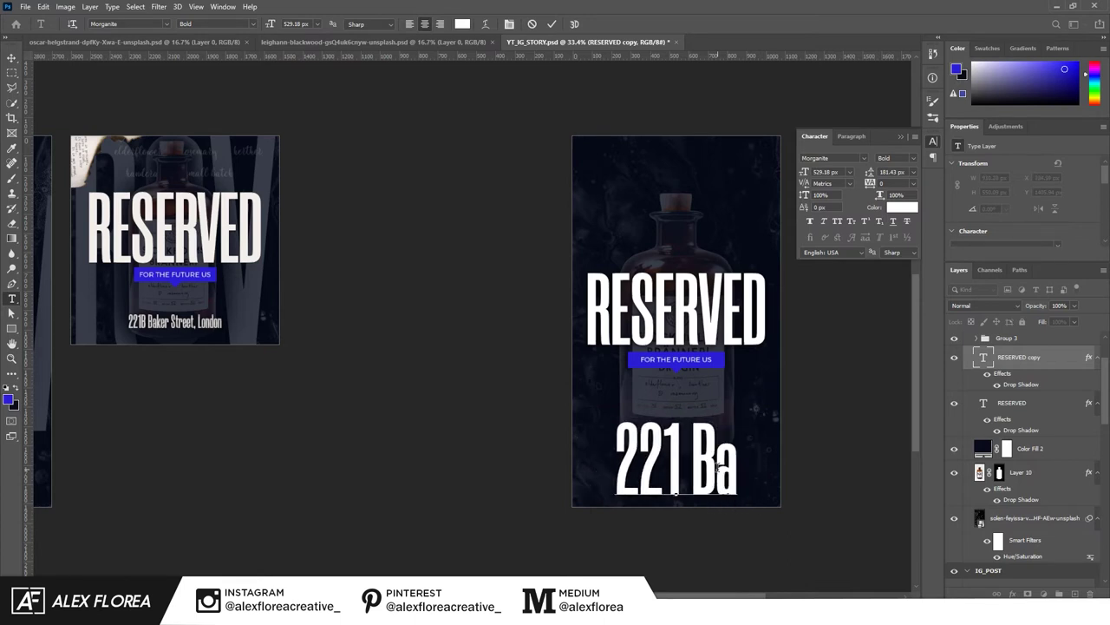
type("ker Stre")
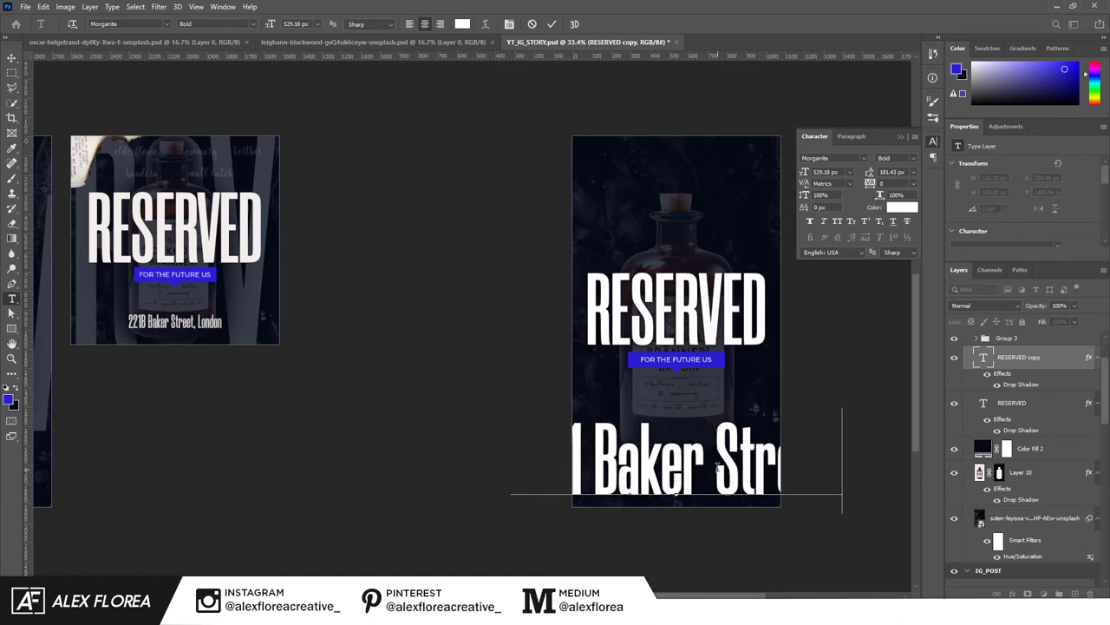
type("et, London")
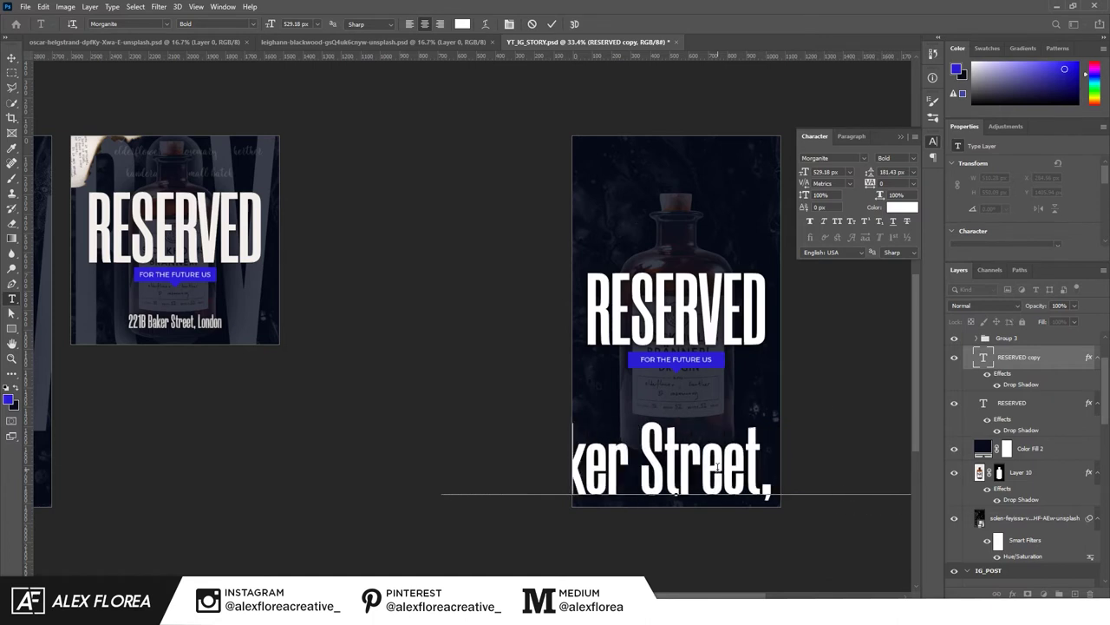
key("ctrl+Return")
Set the address text to 130 px and nudge it slightly upward.
key("v")
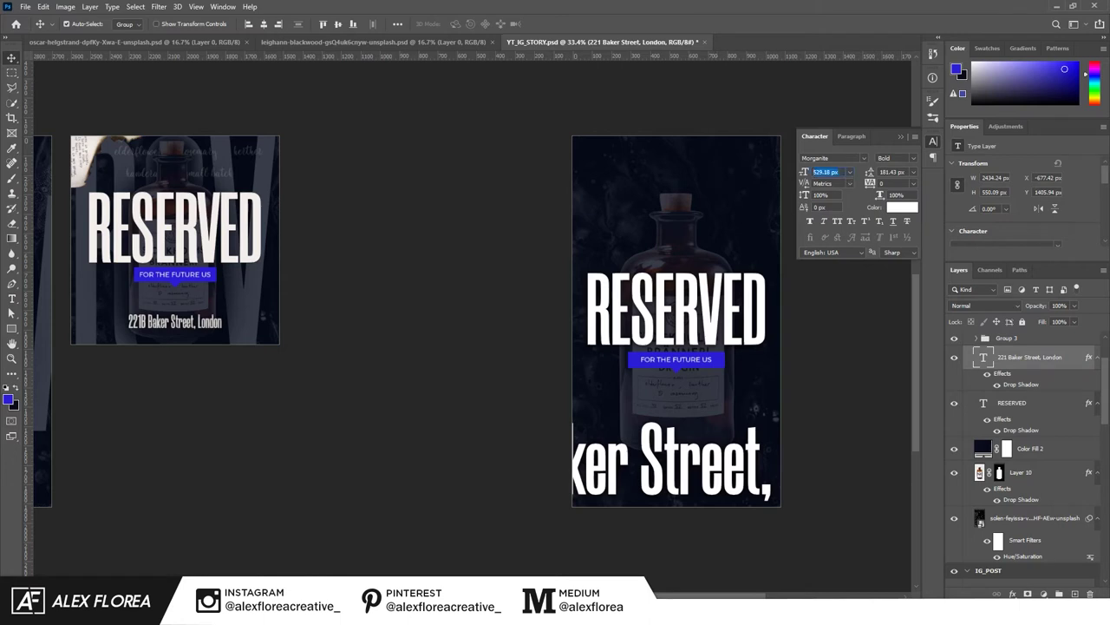
left_click(830, 172)
type("230")
key("Return")
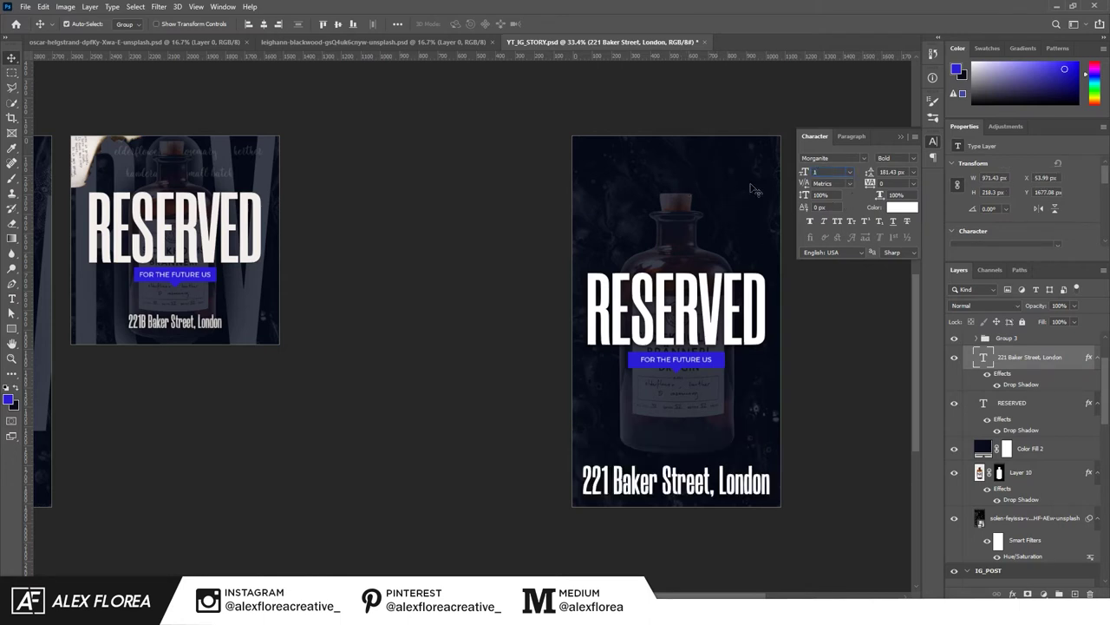
type("50")
key("Return")
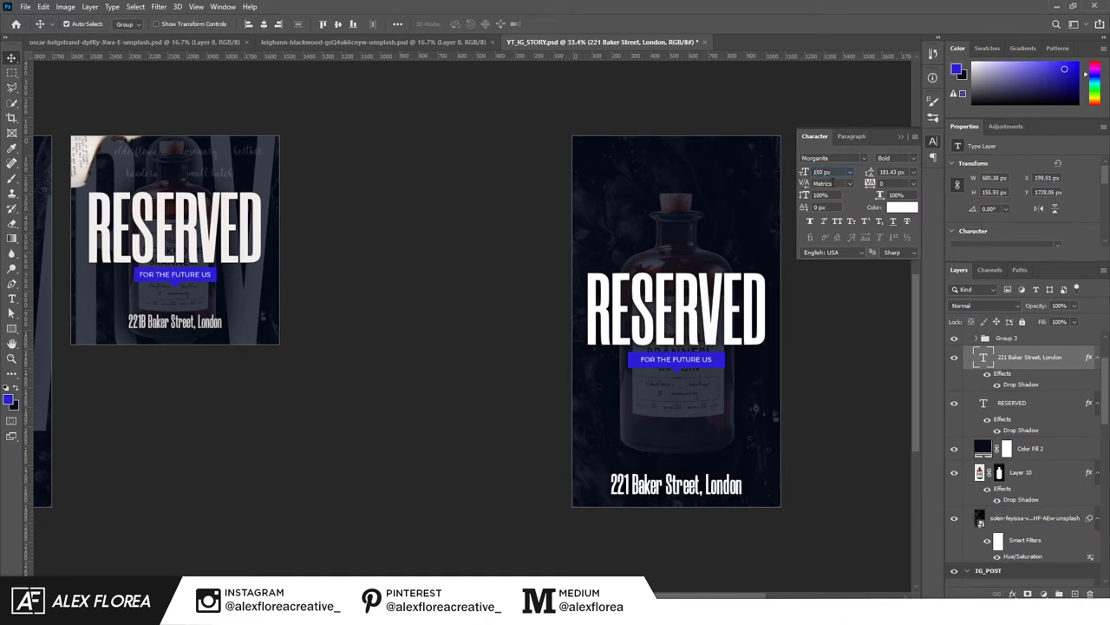
type("130")
key("Return")
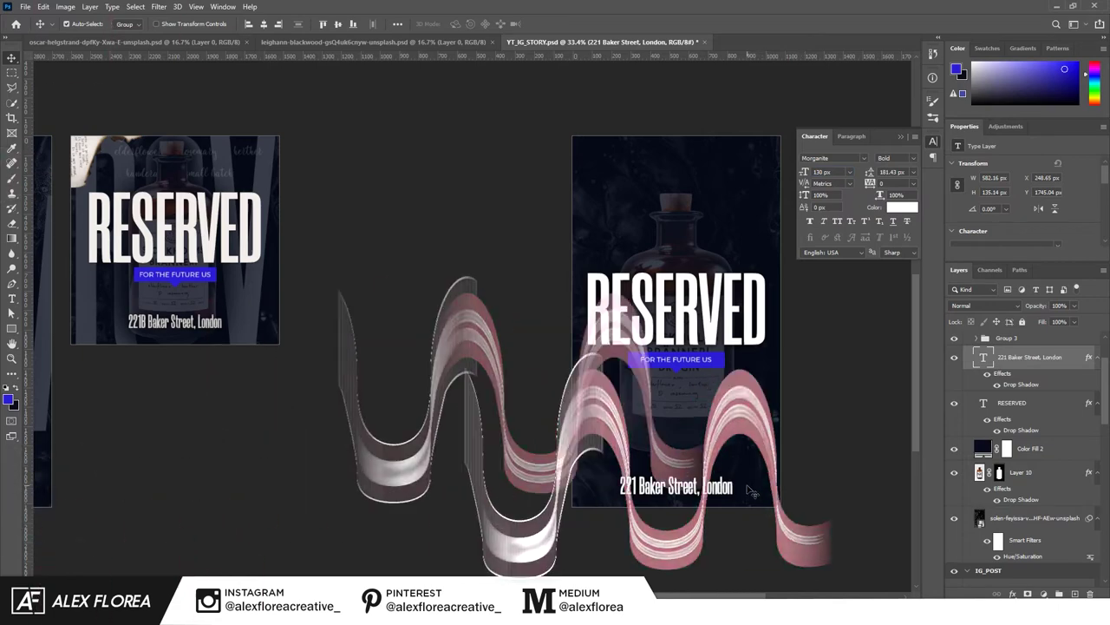
left_click_drag(728, 486, 729, 468)
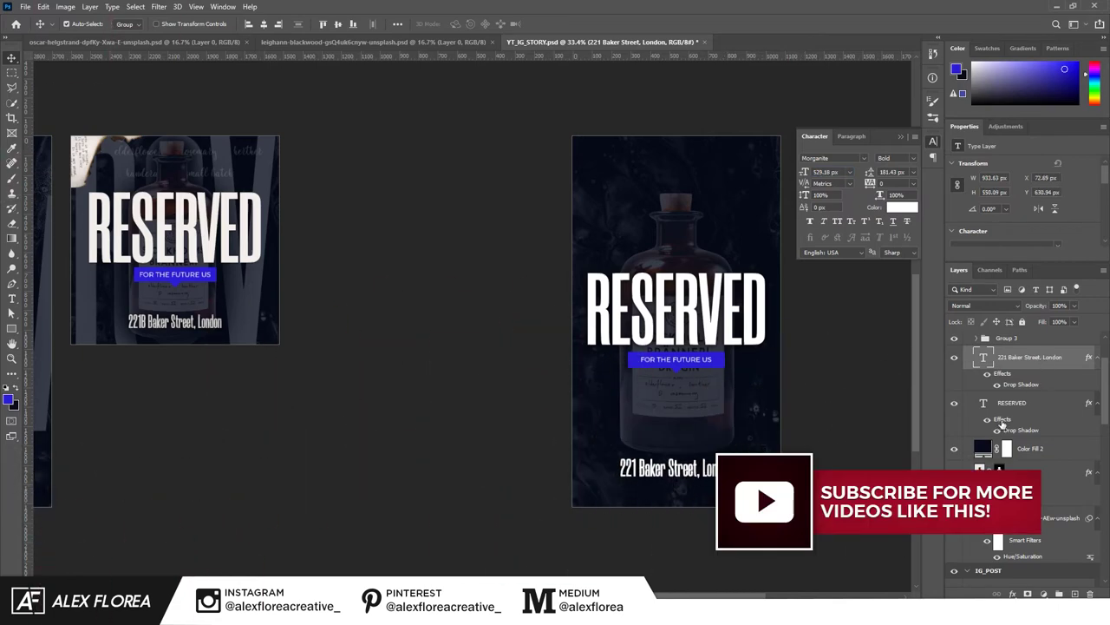
Centre the address line horizontally on the story canvas.
left_click(1013, 406)
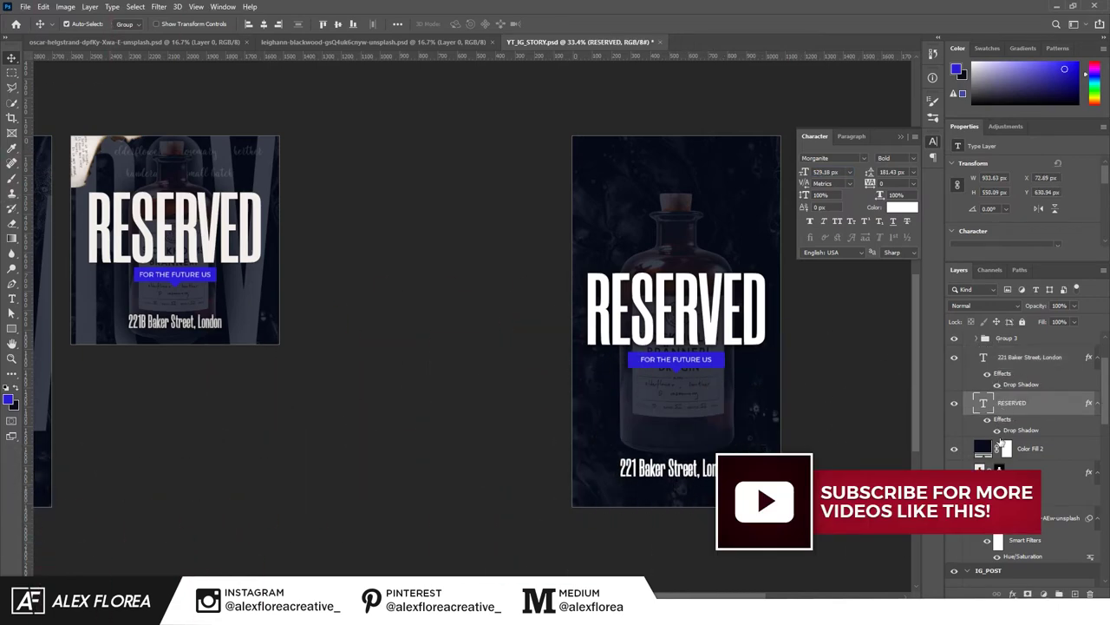
left_click(725, 478)
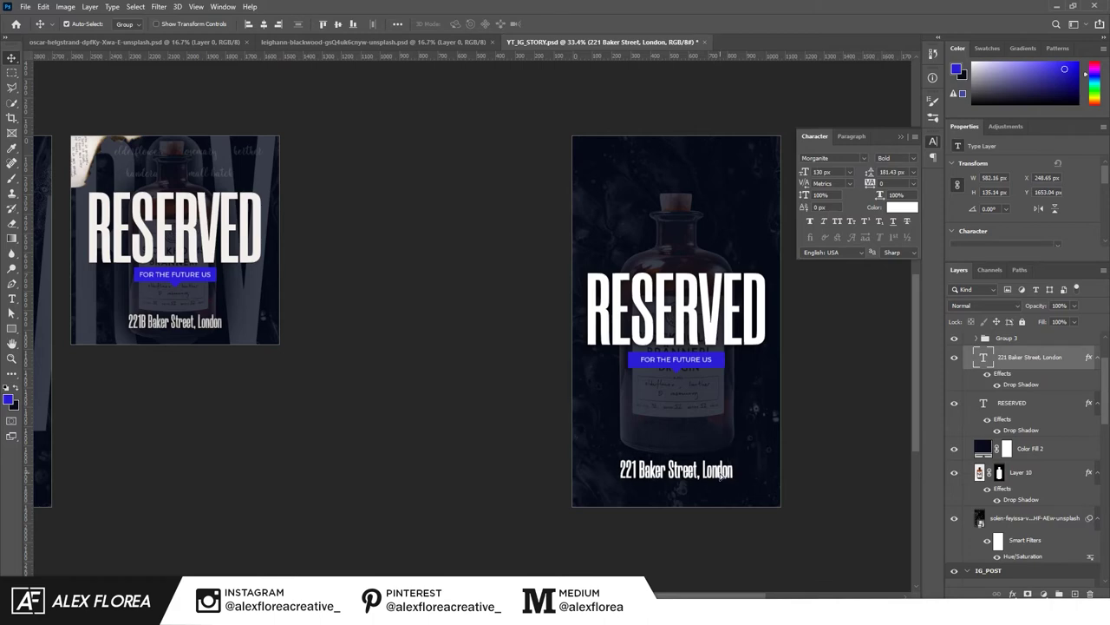
key("ctrl+a")
left_click(264, 26)
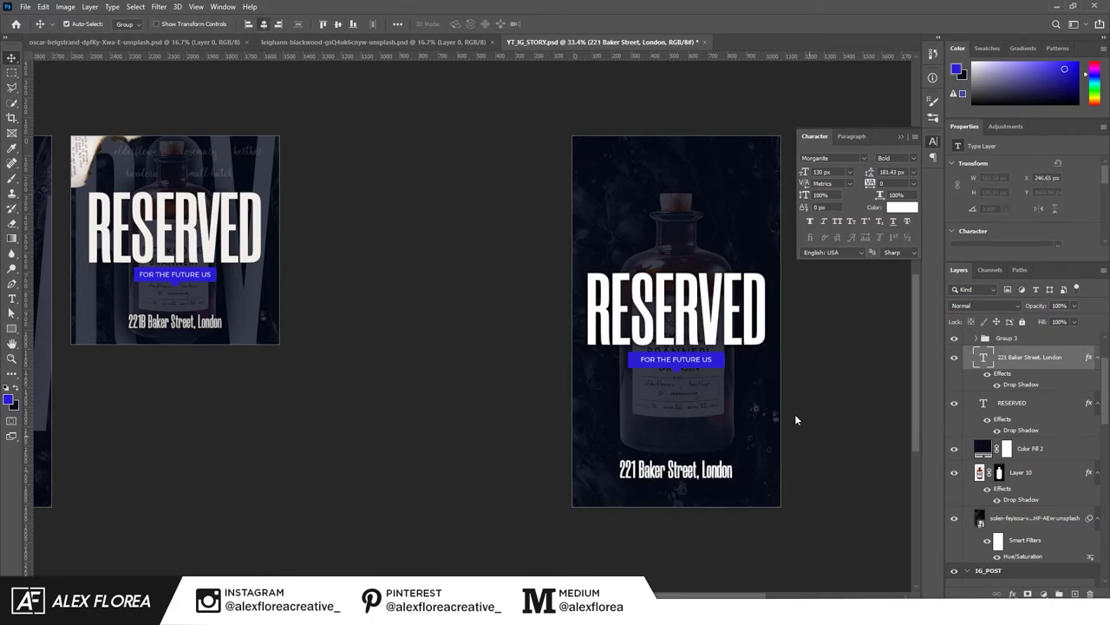
key("ctrl+d")
scroll(731, 417, "down", 2)
scroll(751, 486, "up", 1)
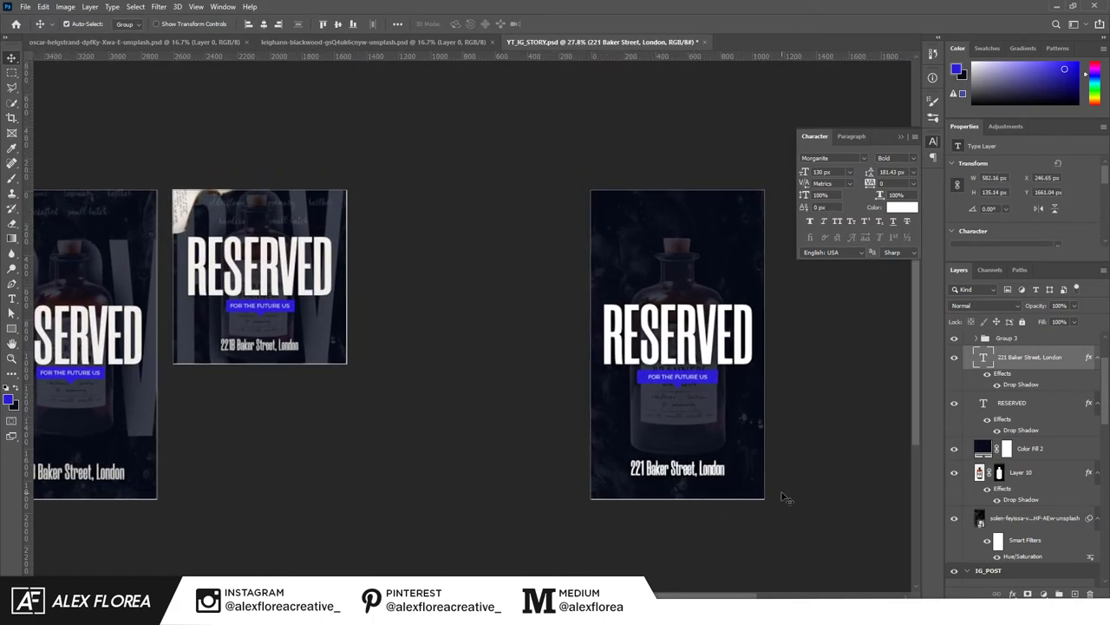
scroll(786, 495, "down", 1)
Add a new 'rsv' text layer on the story canvas and choose its font size.
left_click(1030, 448)
key("t")
left_click(638, 427)
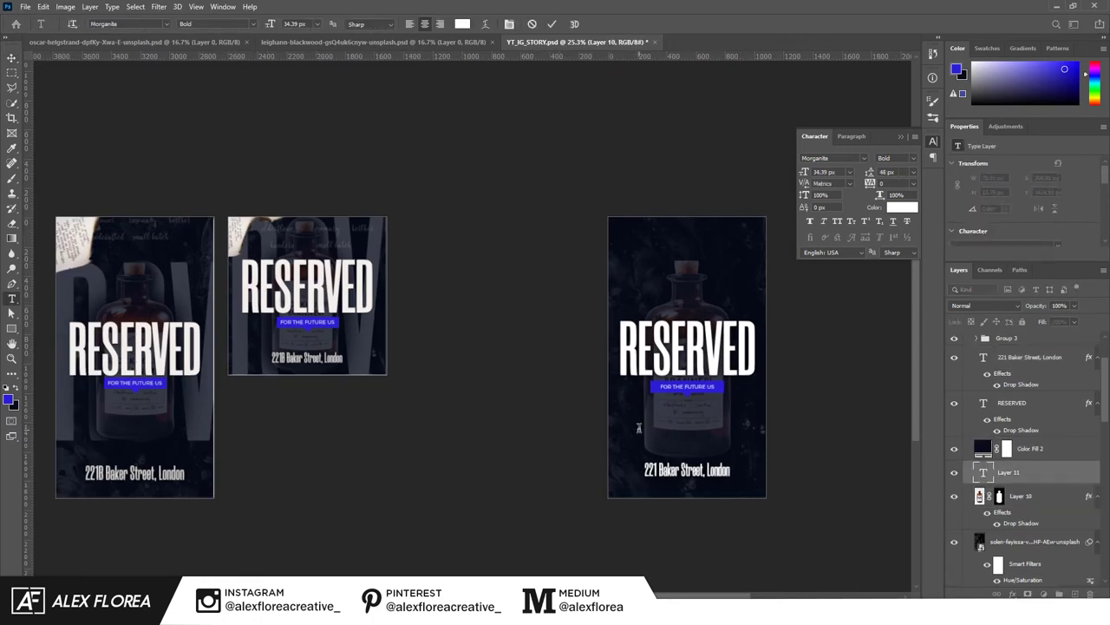
type("rsv")
key("ctrl+Return")
key("v")
left_click(851, 170)
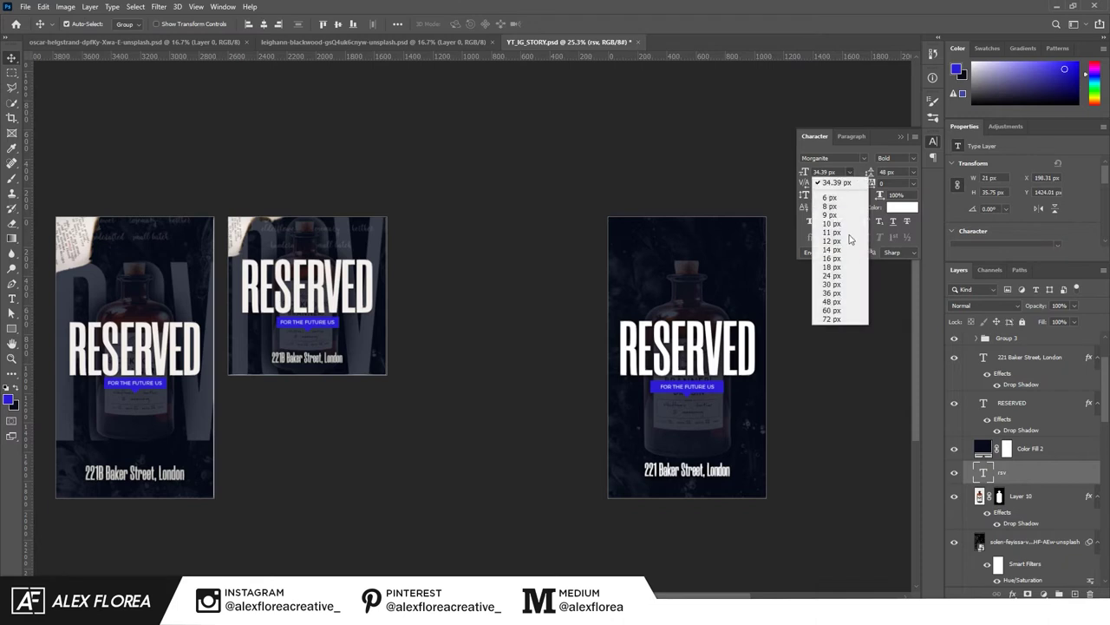
left_click(831, 319)
Enlarge the rsv letters across the artboard and switch them to All Caps.
key("ctrl+t")
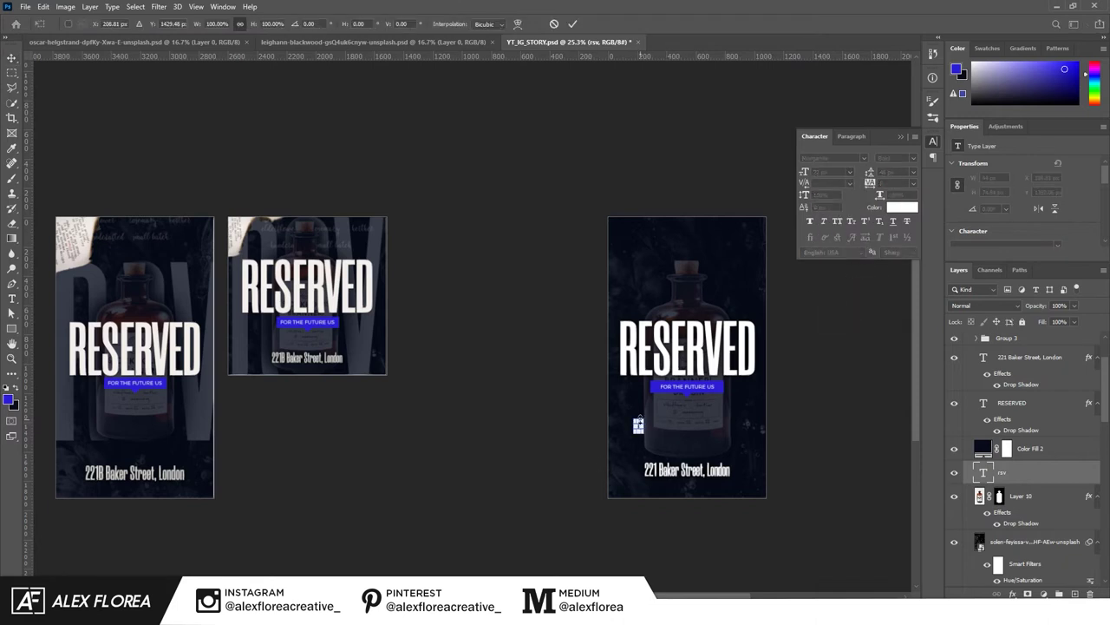
left_click_drag(780, 360, 839, 293)
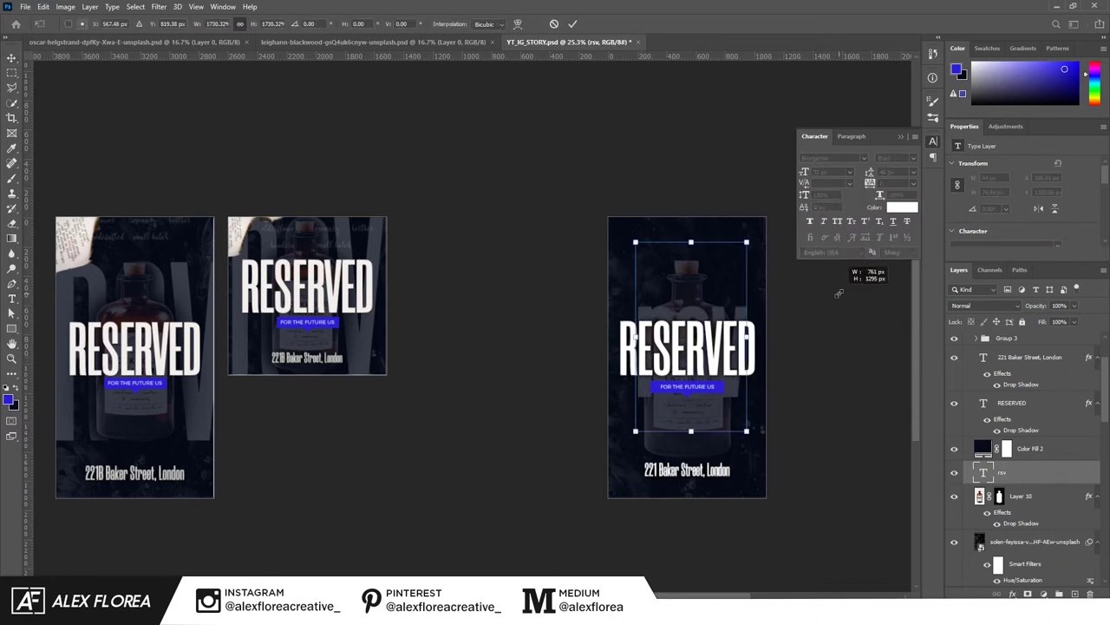
left_click_drag(873, 249, 797, 61)
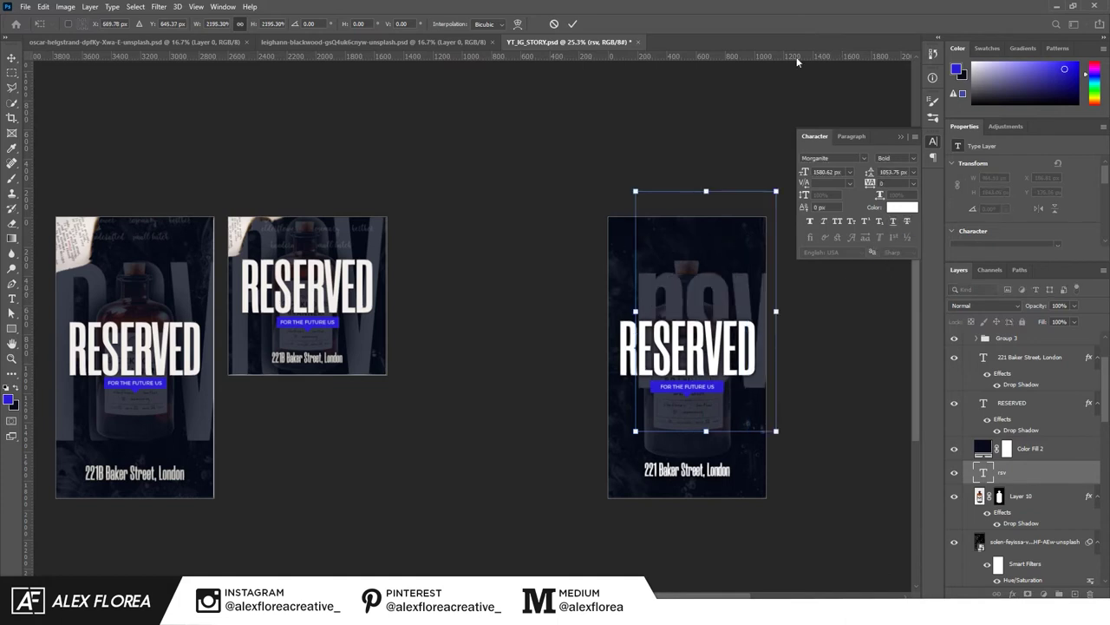
left_click(574, 25)
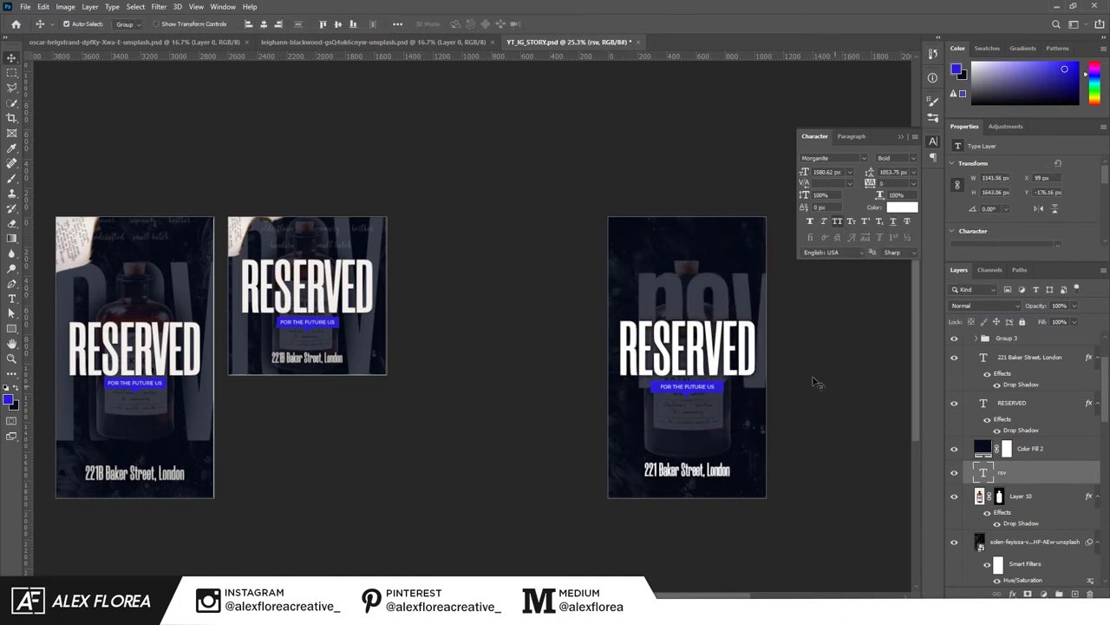
key("ctrl+shift+k")
Centre the RSV letters on the artboard and move their layer below the gin bottle.
key("ctrl+a")
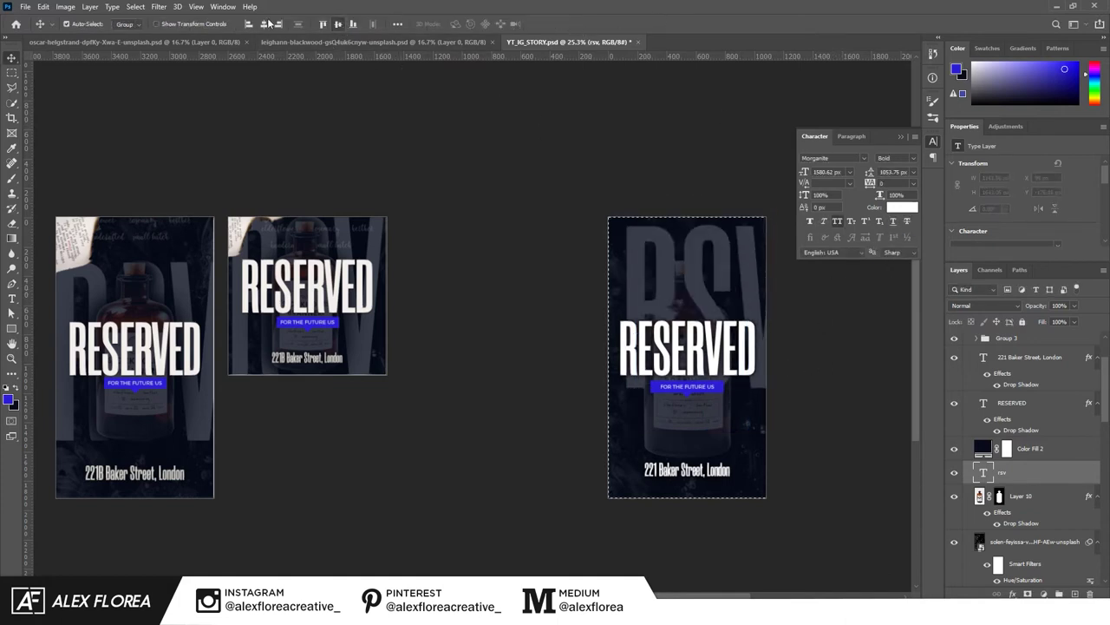
left_click(265, 24)
left_click(338, 24)
key("ctrl+d")
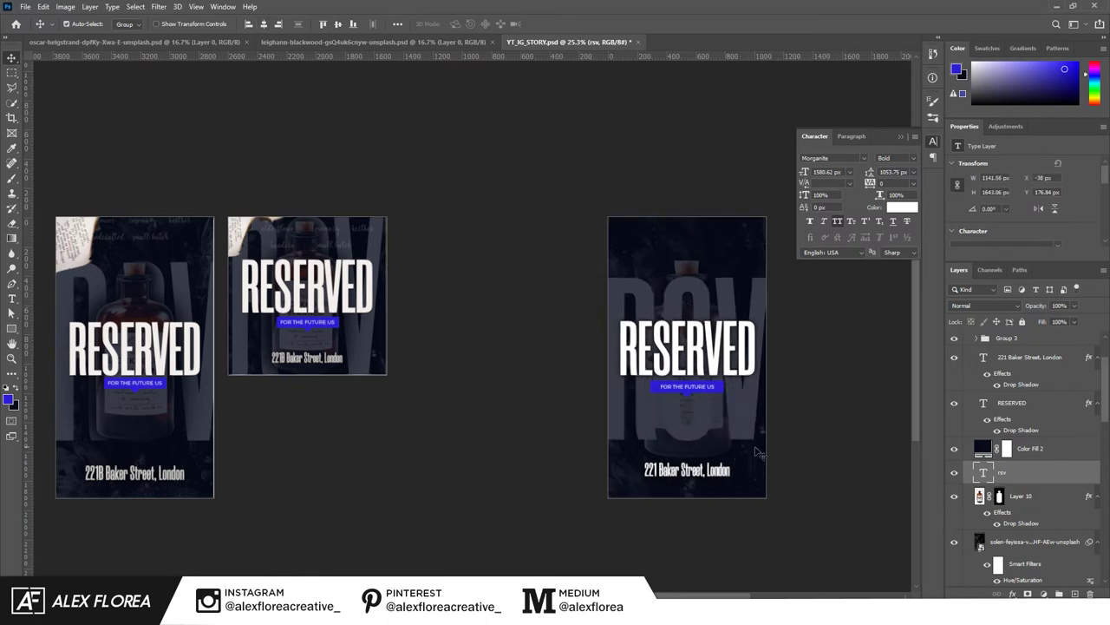
left_click_drag(1050, 482, 1023, 518)
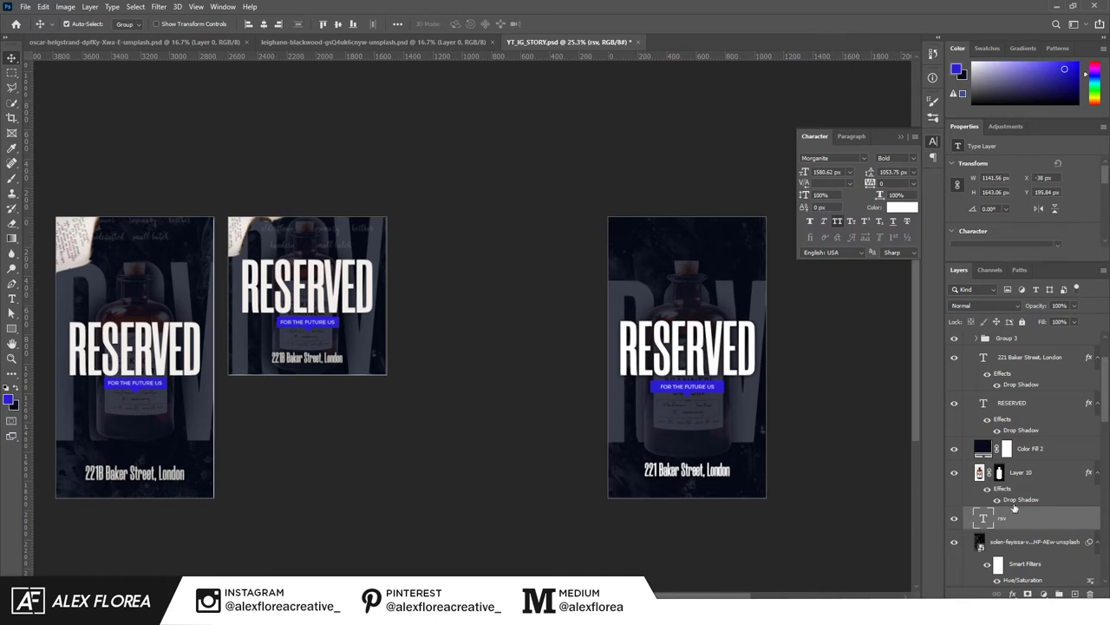
Scale the gin bottle (Layer 10) down slightly from its corner.
left_click(1028, 472)
key("ctrl+t")
left_click_drag(796, 516, 784, 502)
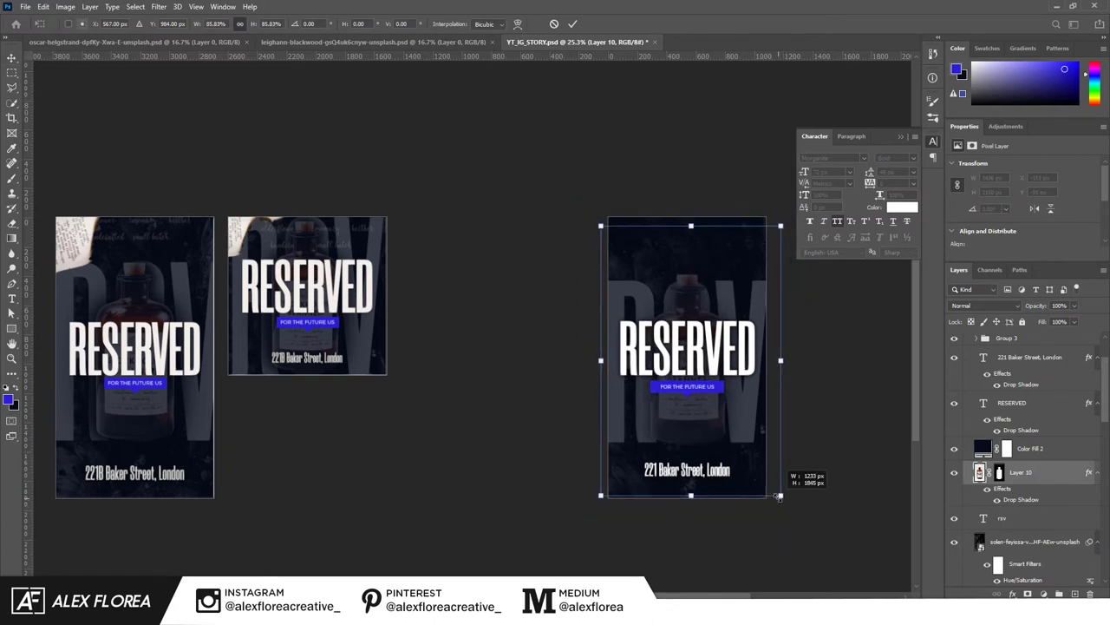
key("Return")
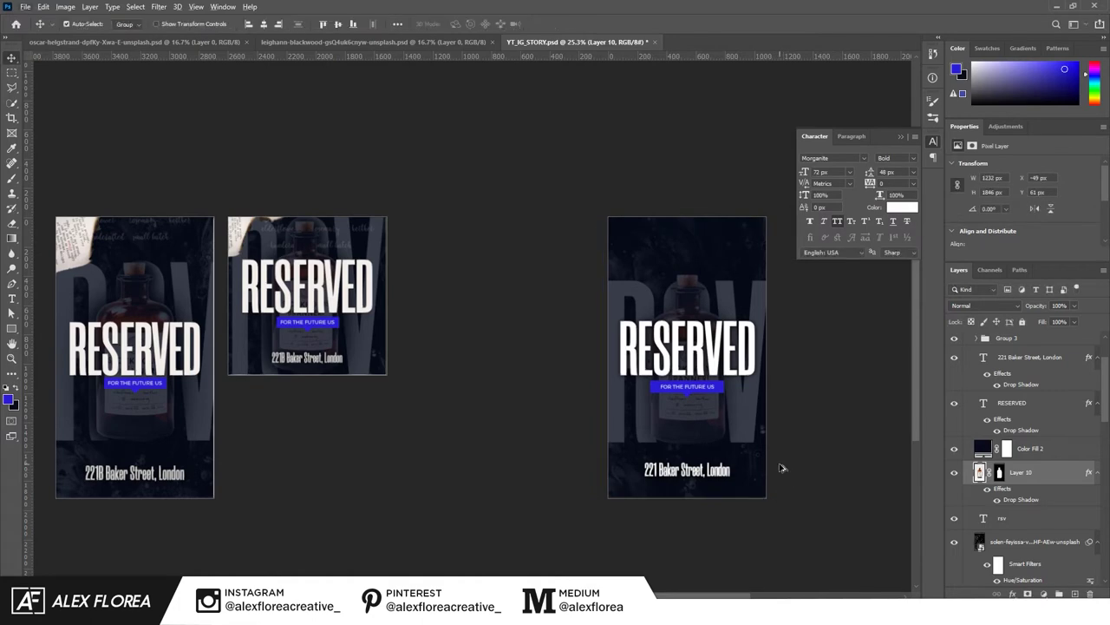
Scale the RESERVED title up slightly on the story artboard.
key("alt+f")
key("Escape")
scroll(996, 501, "up", 1)
scroll(833, 416, "up", 3)
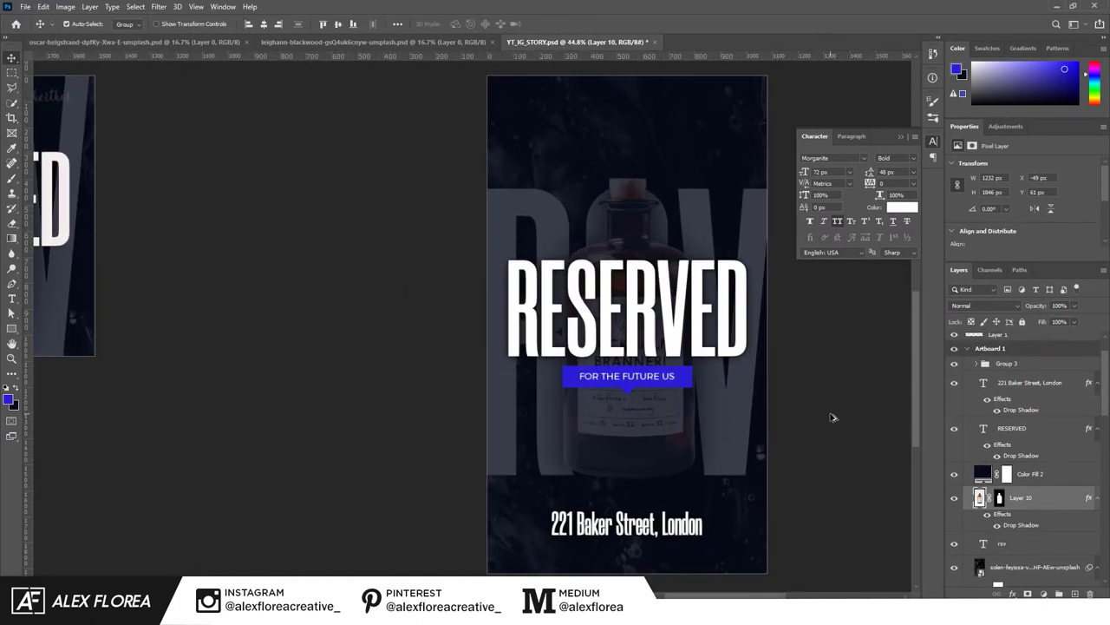
scroll(808, 461, "up", 1)
left_click(1011, 427)
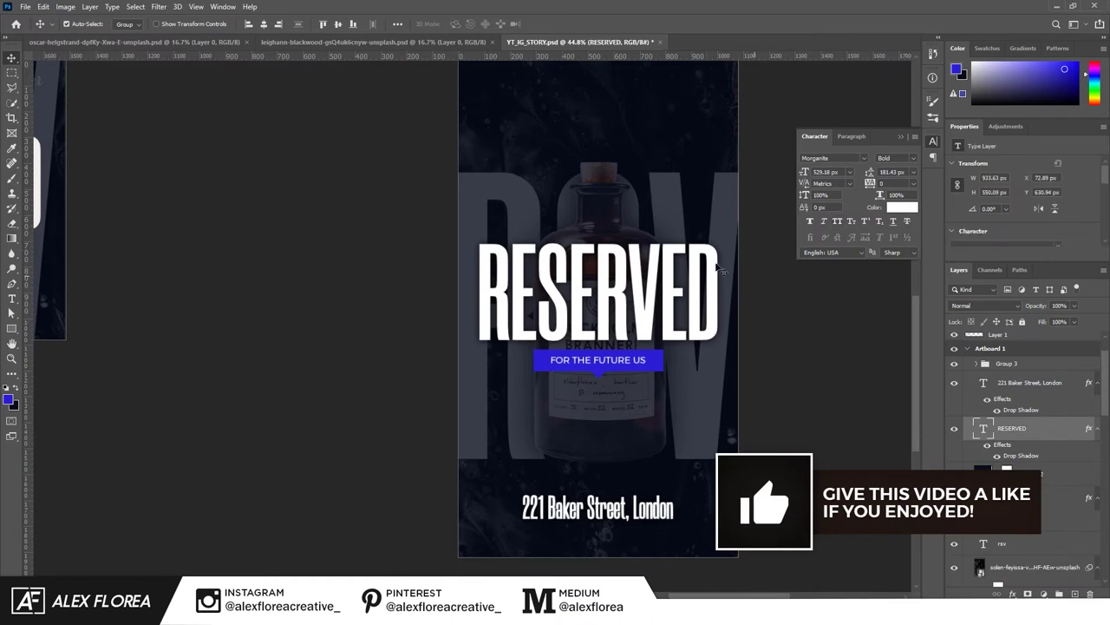
key("ctrl+t")
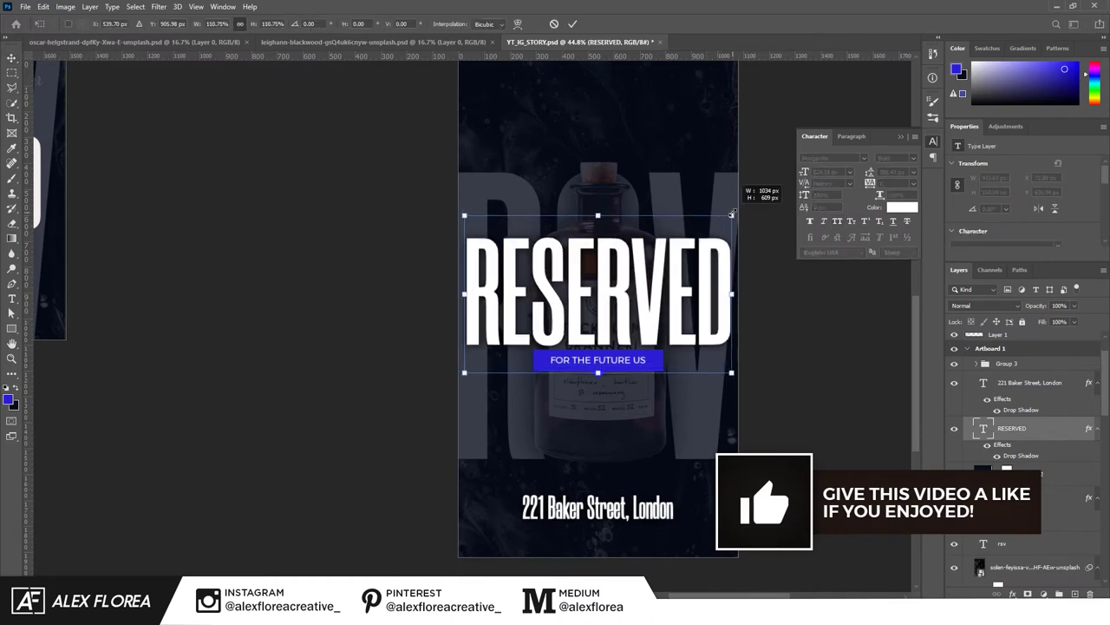
left_click_drag(727, 214, 730, 212)
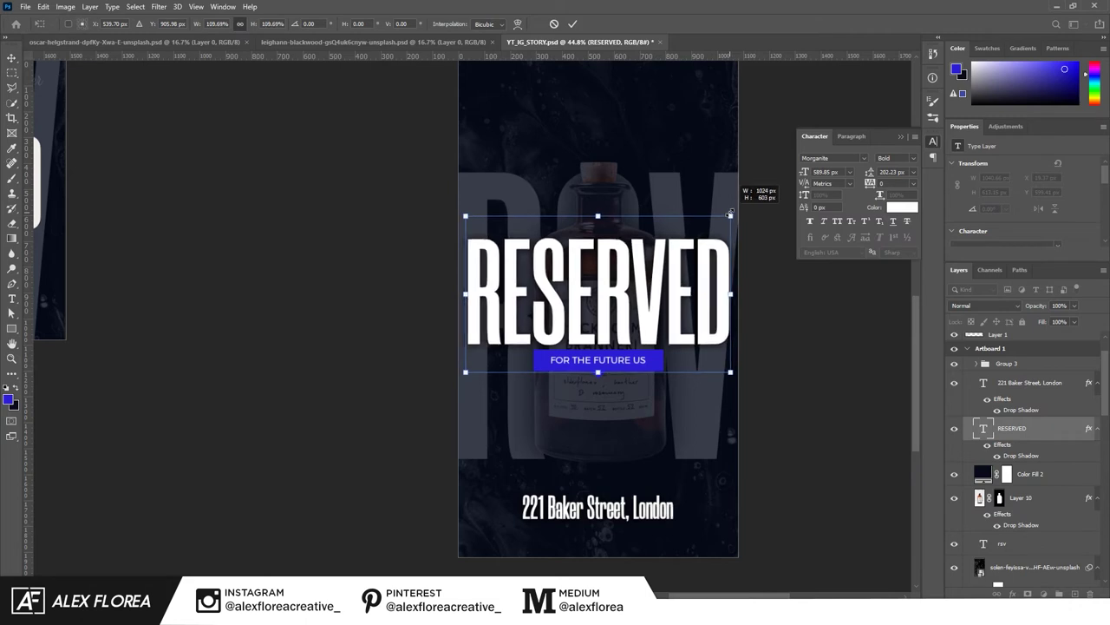
key("Return")
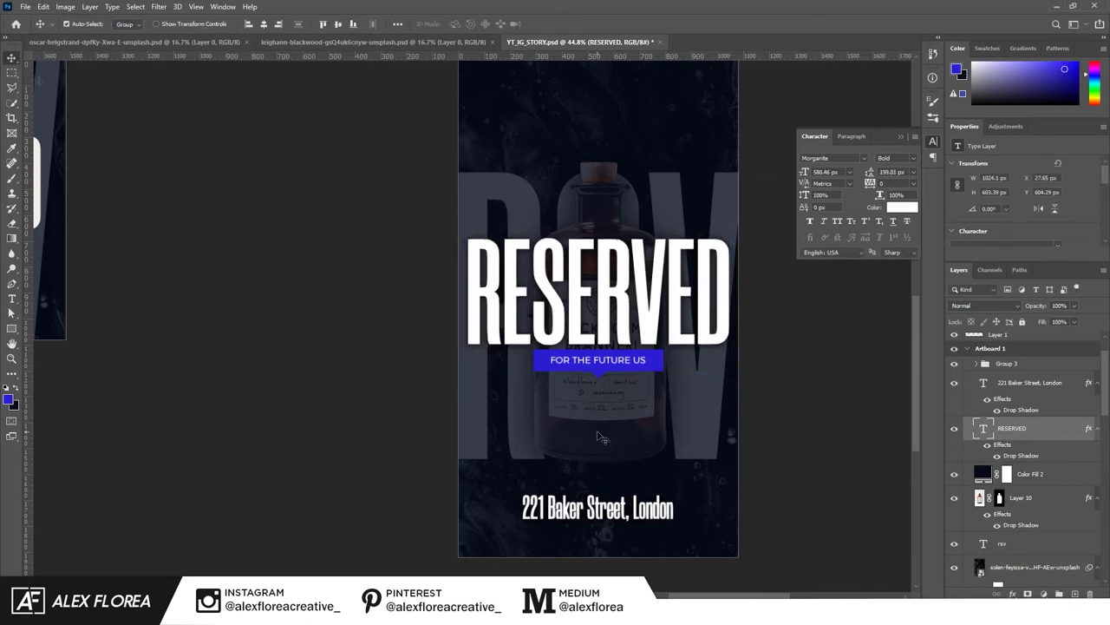
left_click(1041, 474)
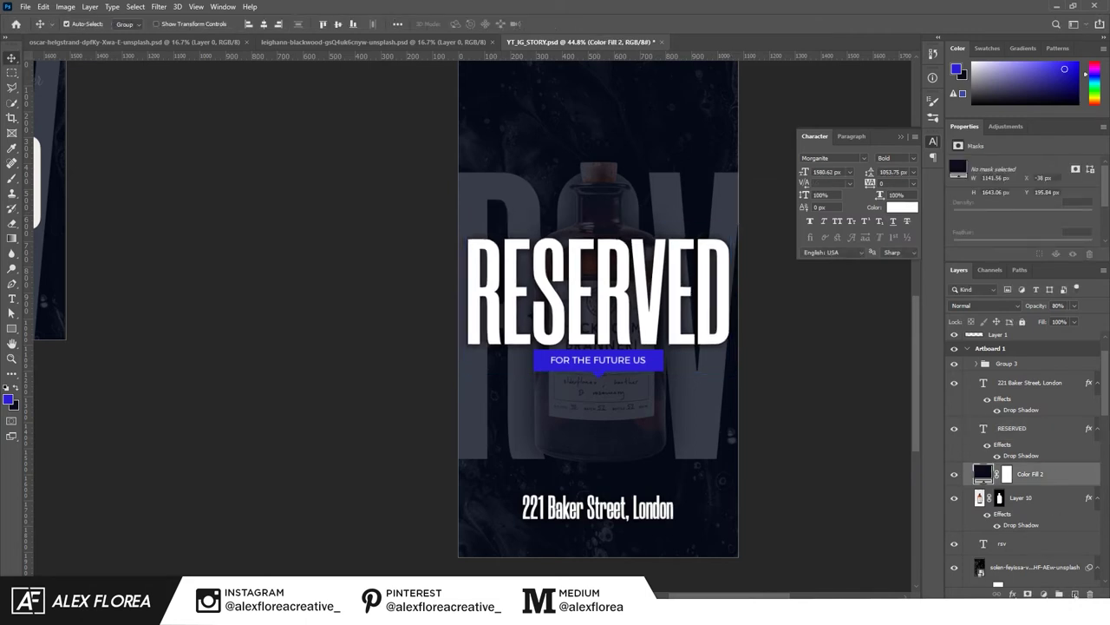
Add a new layer above rsv and set up a black brush for painting.
left_click(1041, 544)
key("ctrl+shift+alt+n")
key("b")
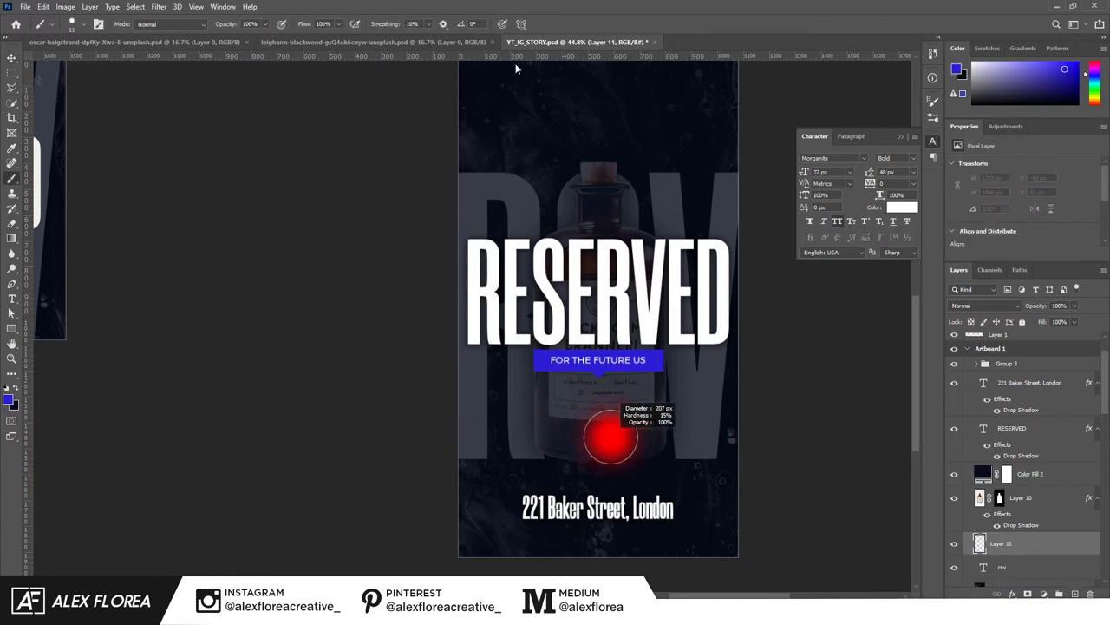
left_click_drag(622, 437, 634, 408)
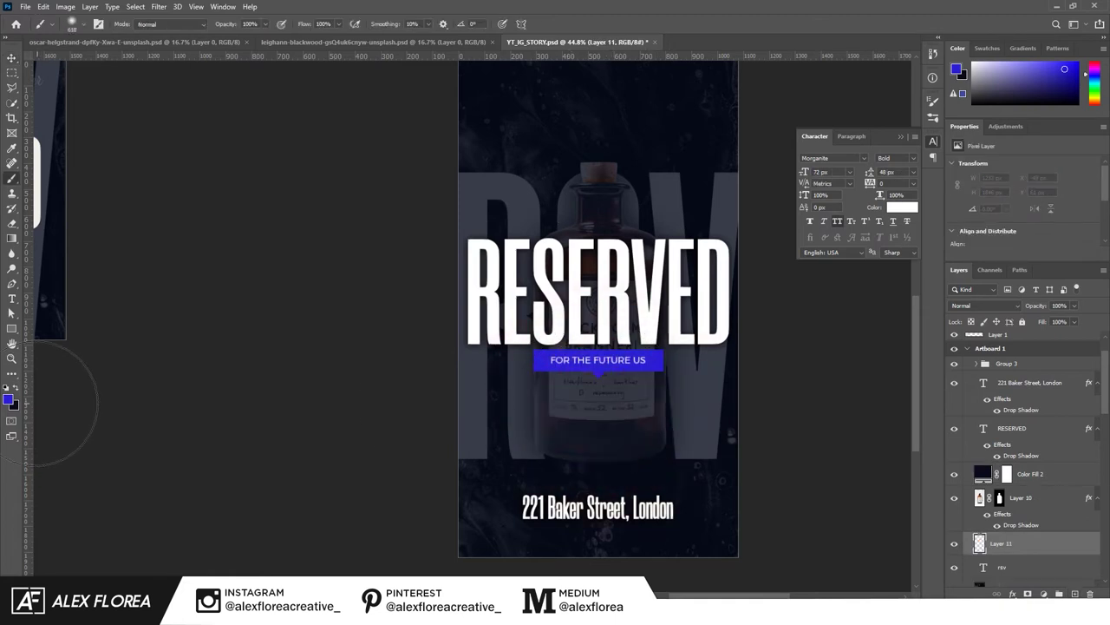
left_click(9, 400)
left_click(180, 489)
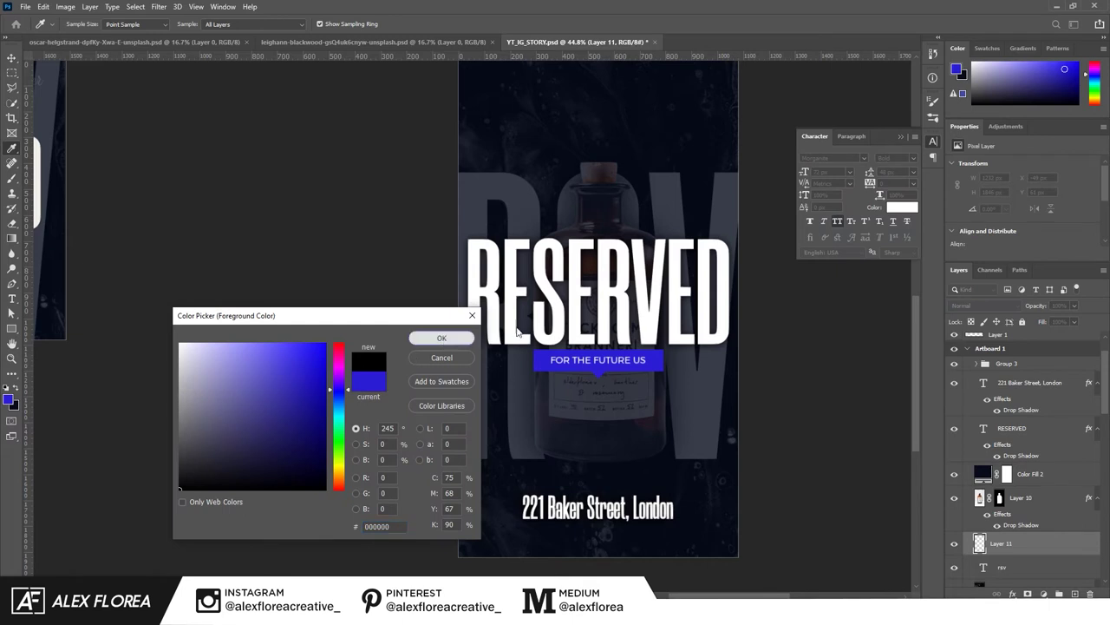
left_click(442, 337)
mouse_move(573, 299)
left_mouse_down()
mouse_move(566, 249)
mouse_move(599, 260)
left_mouse_up()
Paint soft black shading behind the bottle from its label up to the neck.
left_click(575, 412)
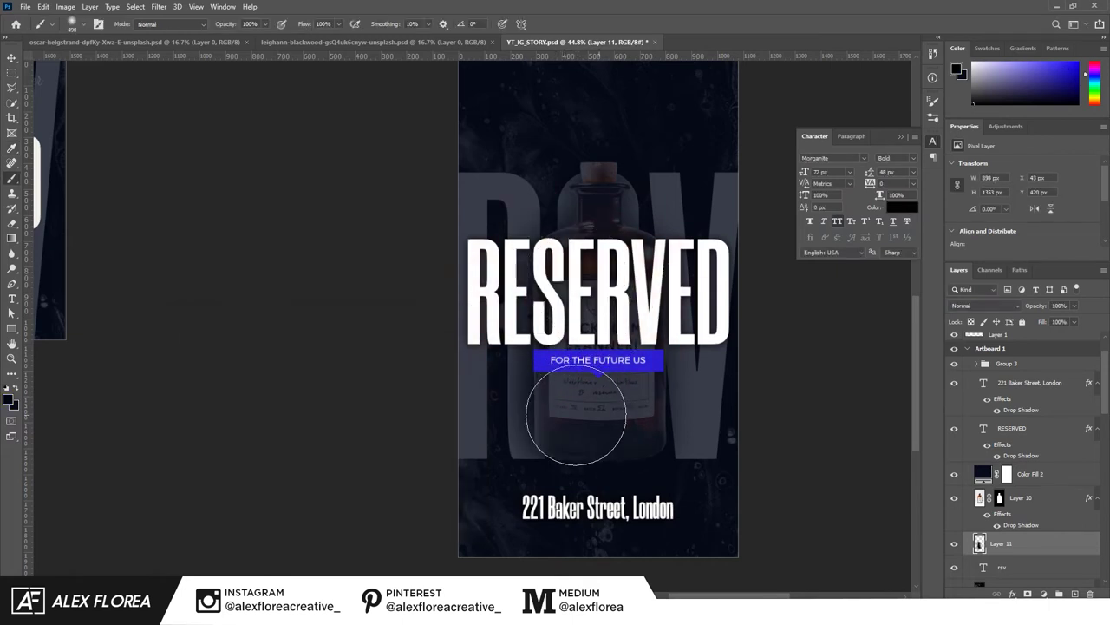
mouse_move(564, 419)
left_mouse_down()
mouse_move(555, 404)
mouse_move(639, 420)
mouse_move(625, 286)
mouse_move(580, 232)
mouse_move(580, 198)
left_mouse_up()
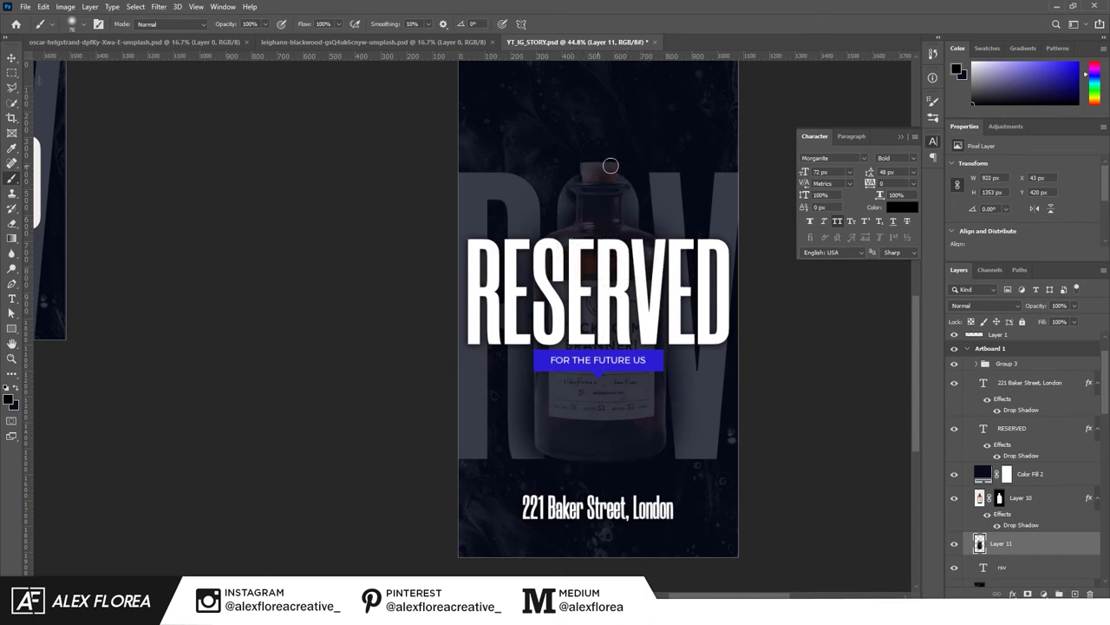
left_click_drag(617, 220, 642, 221)
left_click(616, 217)
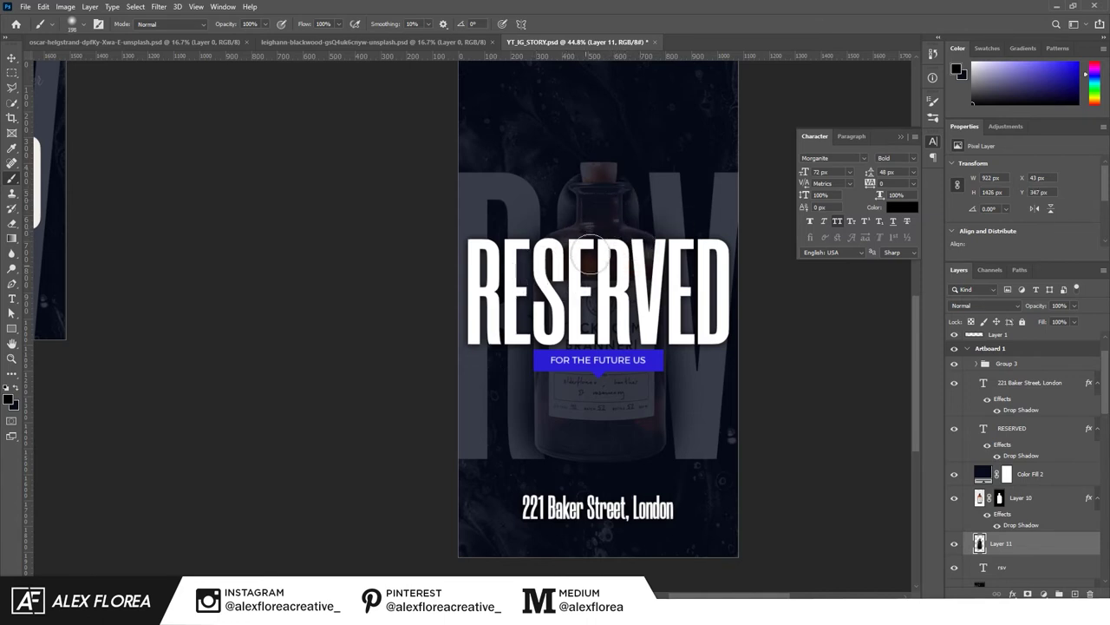
mouse_move(596, 236)
left_mouse_down()
mouse_move(622, 236)
mouse_move(620, 440)
left_mouse_up()
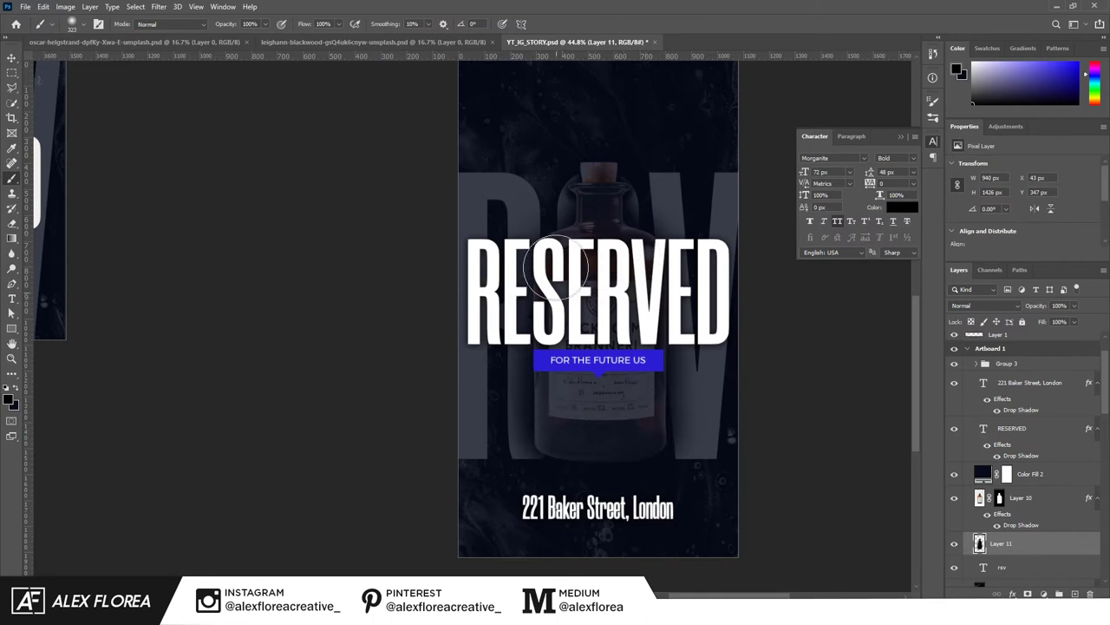
key("v")
scroll(631, 276, "down", 2)
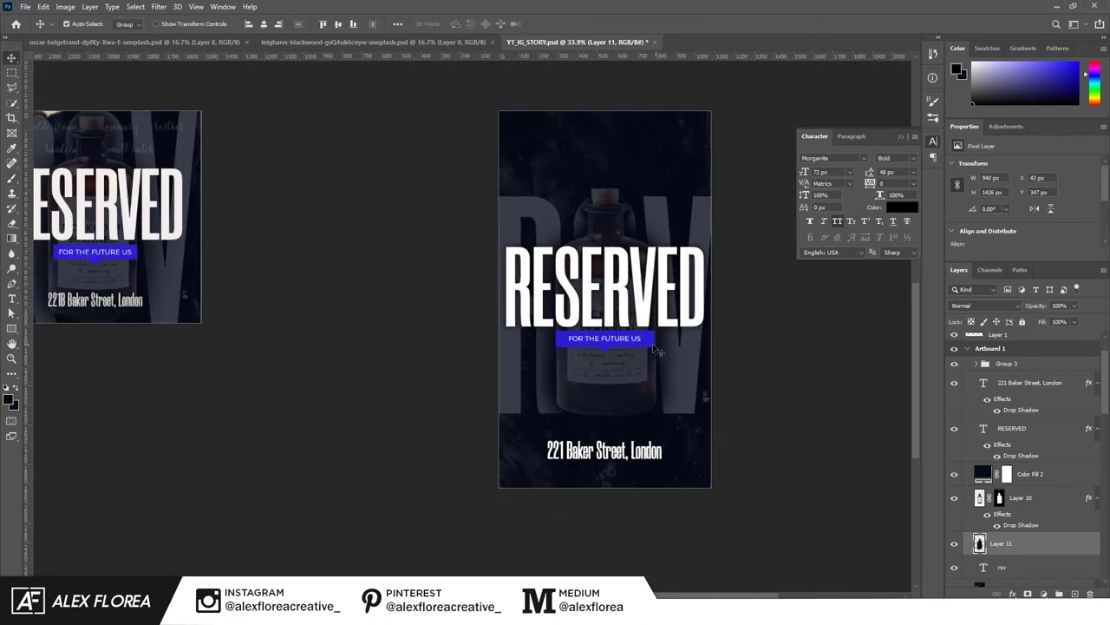
Apply a 3 px Gaussian Blur to the shading layer.
left_click(158, 7)
left_click(330, 181)
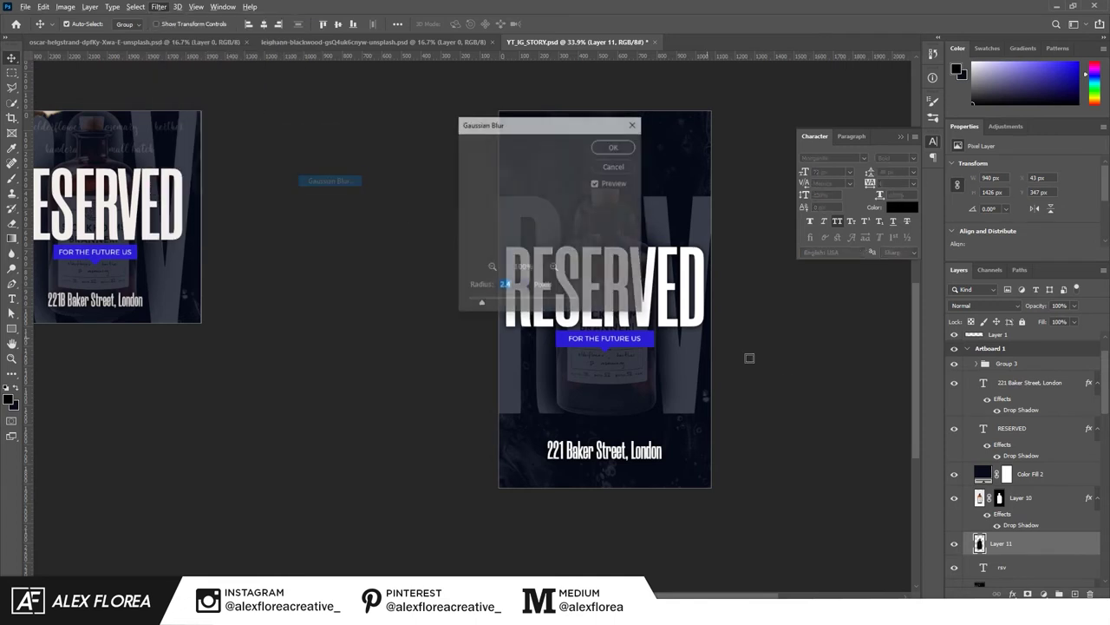
left_click(605, 147)
scroll(780, 408, "up", 1)
scroll(833, 495, "up", 1)
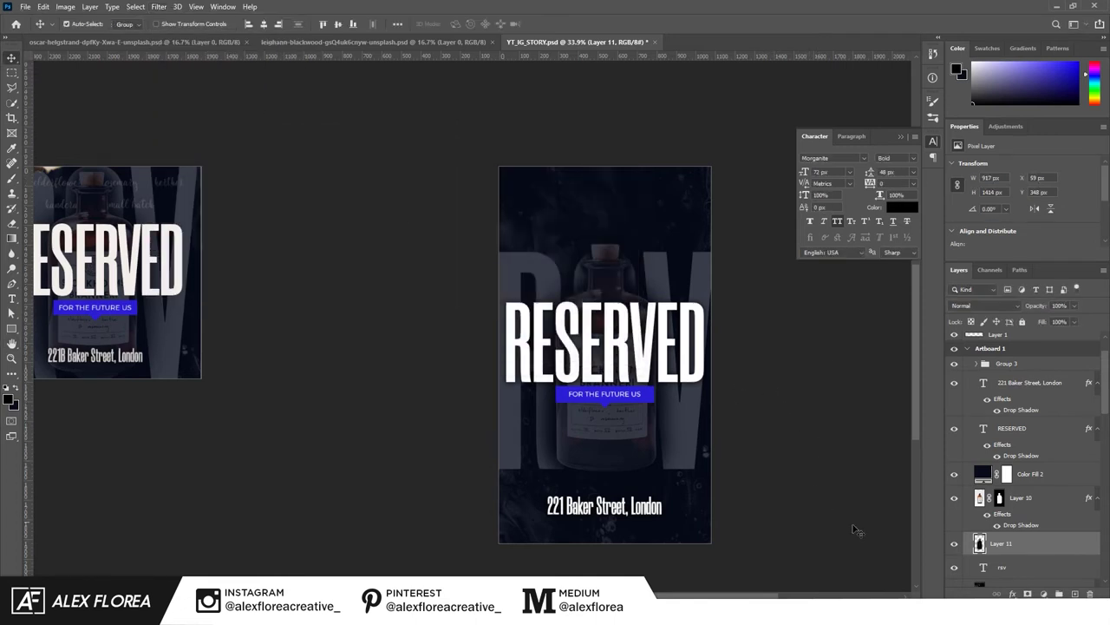
scroll(867, 519, "up", 1)
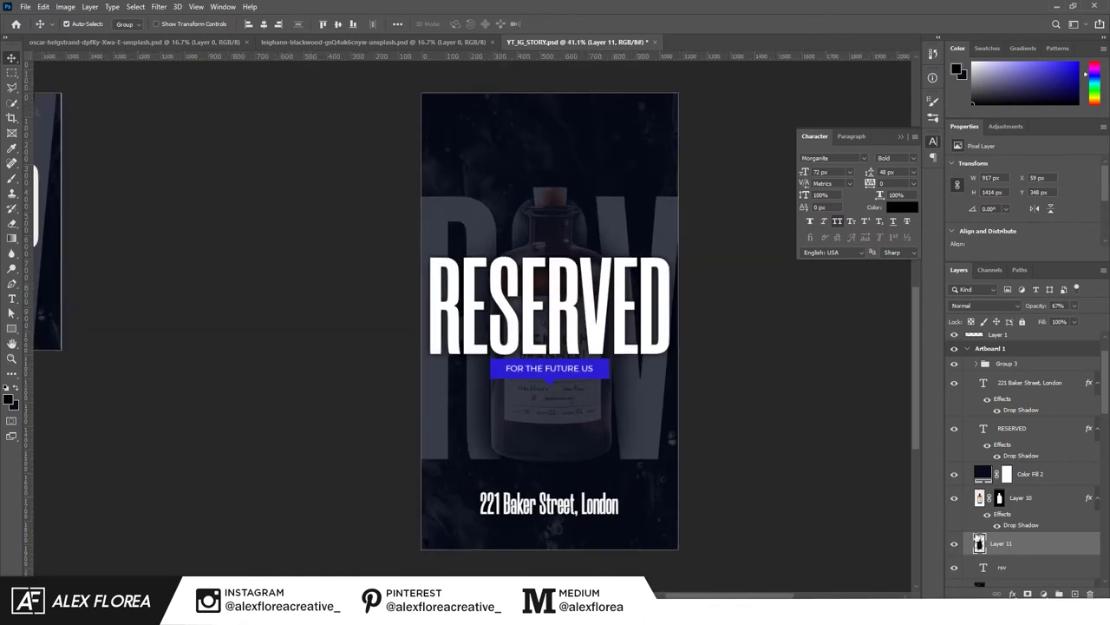
Toggle the shading layer off and on twice to compare the result.
left_click(955, 544)
left_click(955, 544)
left_click(955, 544)
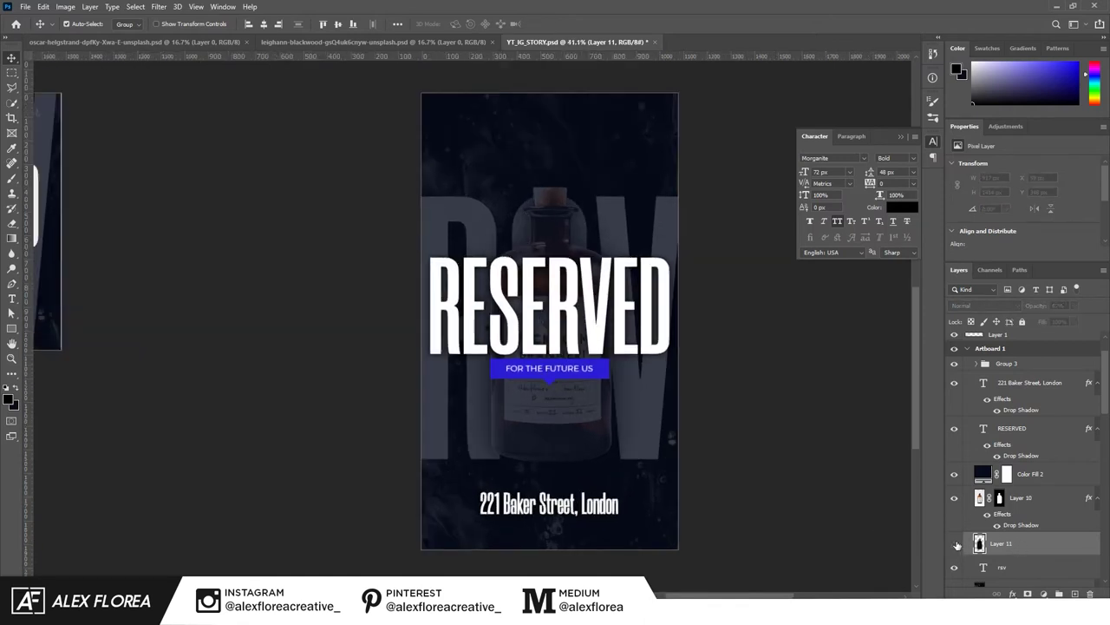
left_click(955, 544)
scroll(751, 392, "down", 1)
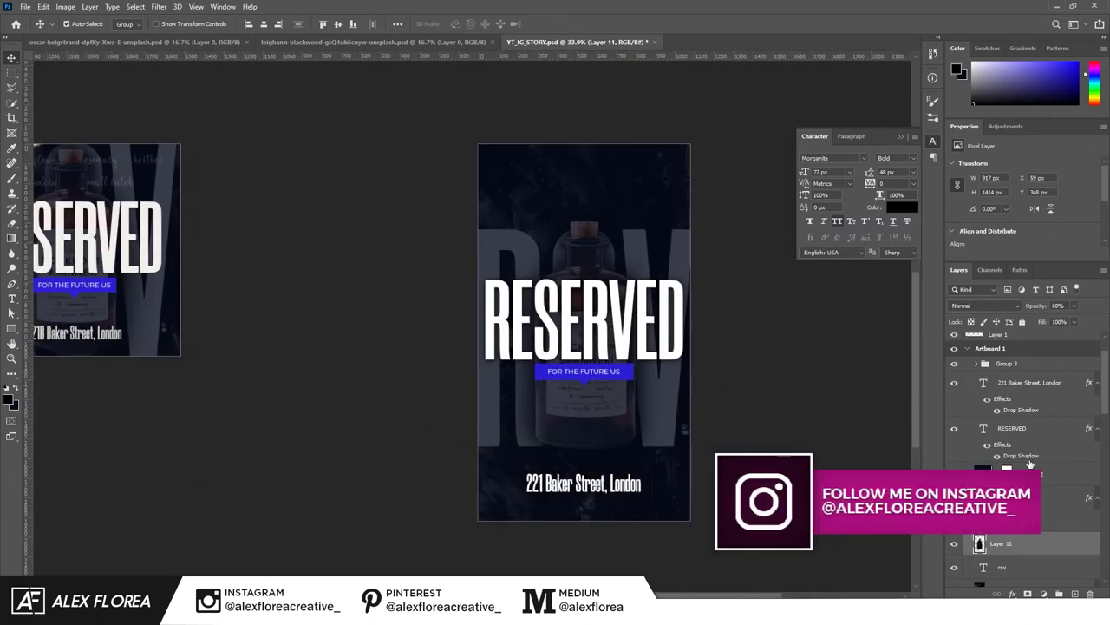
left_click(1031, 468)
scroll(638, 253, "up", 1)
scroll(591, 252, "up", 1)
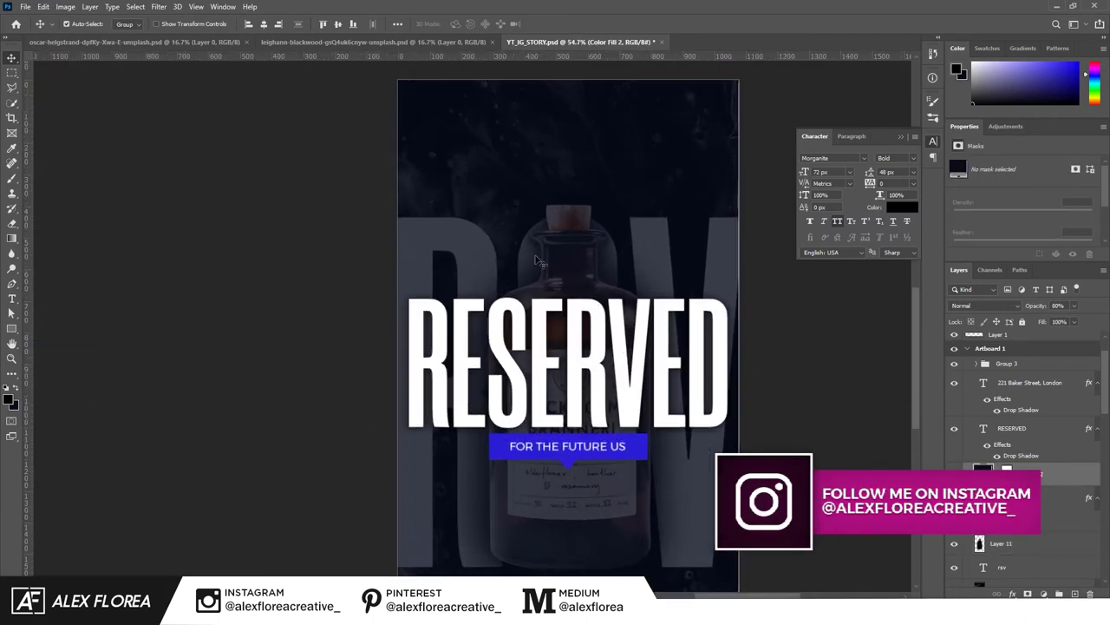
Type the ELDERFLOWER heading at the top of the story artboard and commit it.
key("t")
left_click(446, 152)
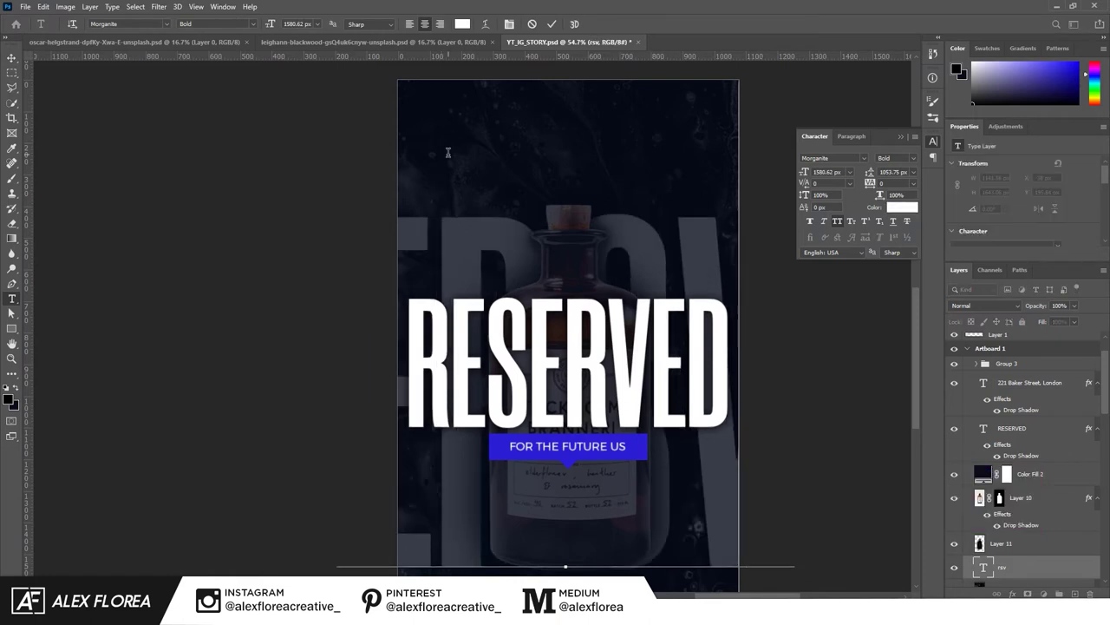
key("ctrl+Return")
left_click(1030, 474)
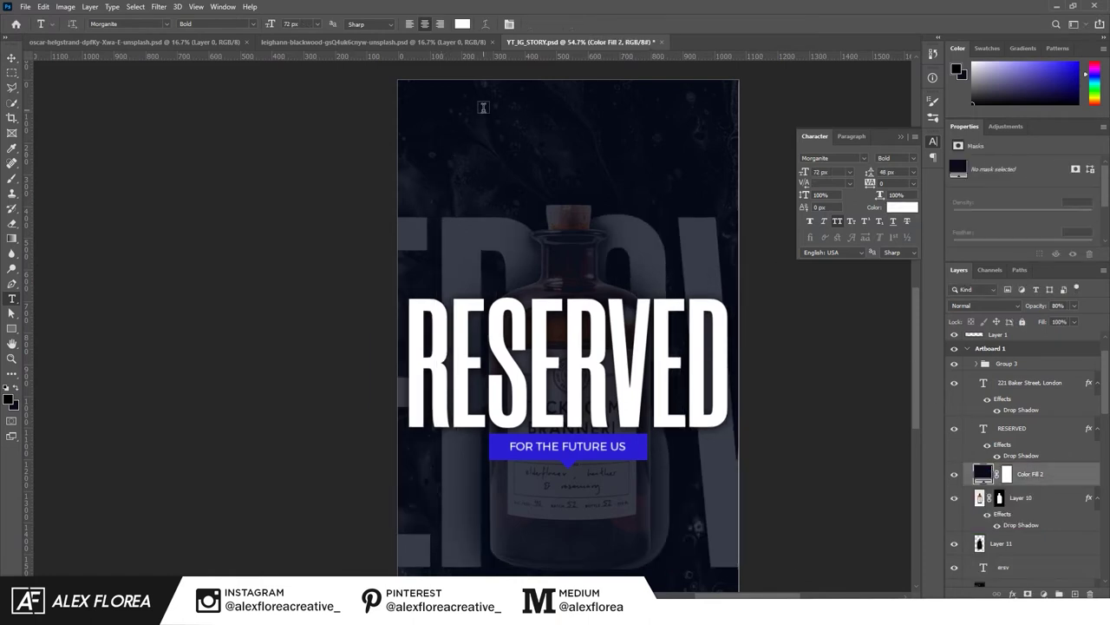
left_click(483, 109)
key("BackSpace")
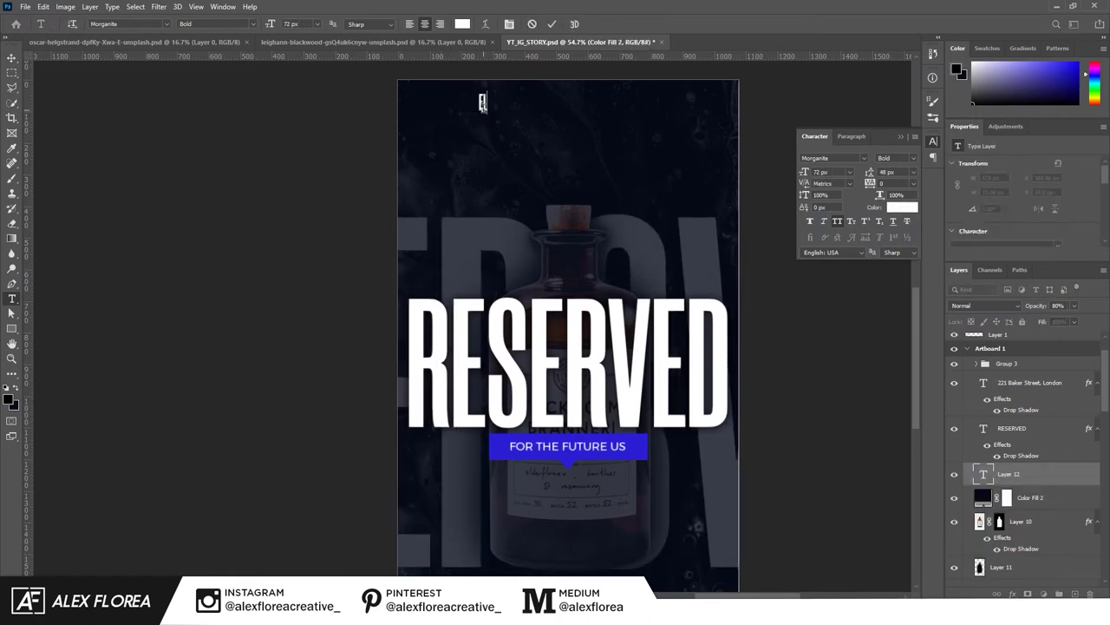
type("ERFLOW")
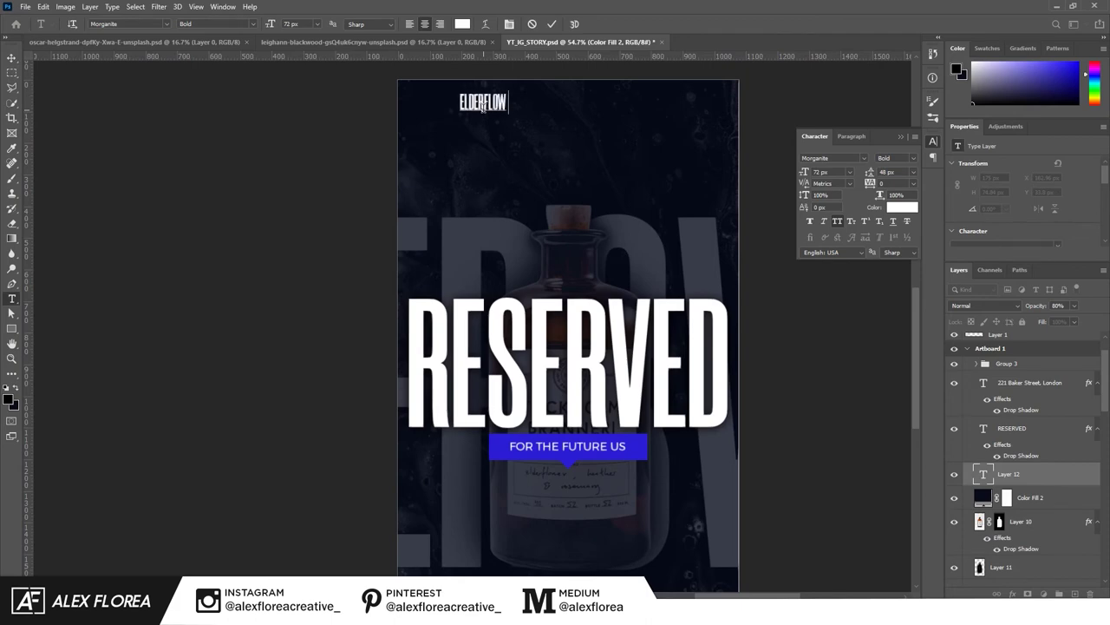
type("ER")
key("ctrl+Return")
key("v")
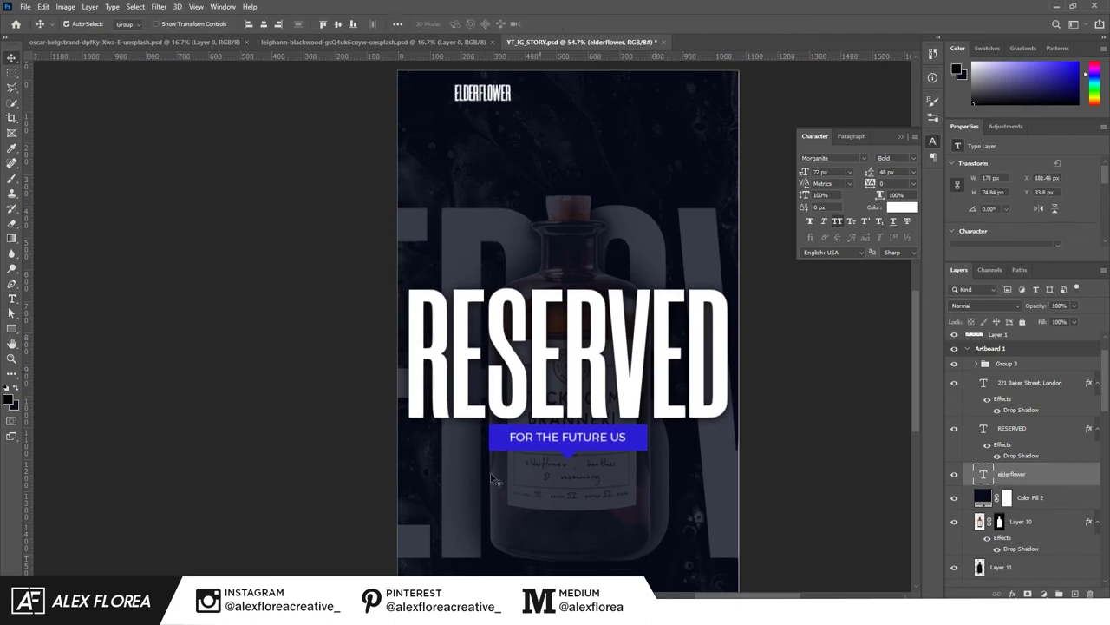
Zoom and pan to bring the right-hand story artboard into view.
scroll(667, 340, "down", 3)
scroll(582, 430, "up", 2)
scroll(574, 425, "up", 2)
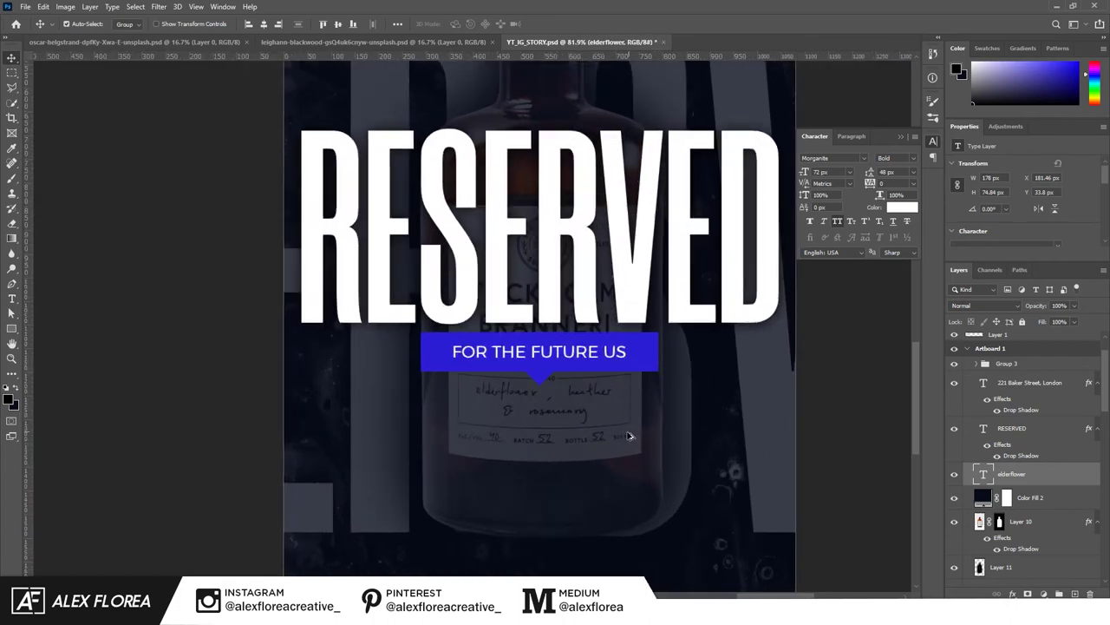
scroll(573, 422, "up", 2)
scroll(684, 507, "down", 2)
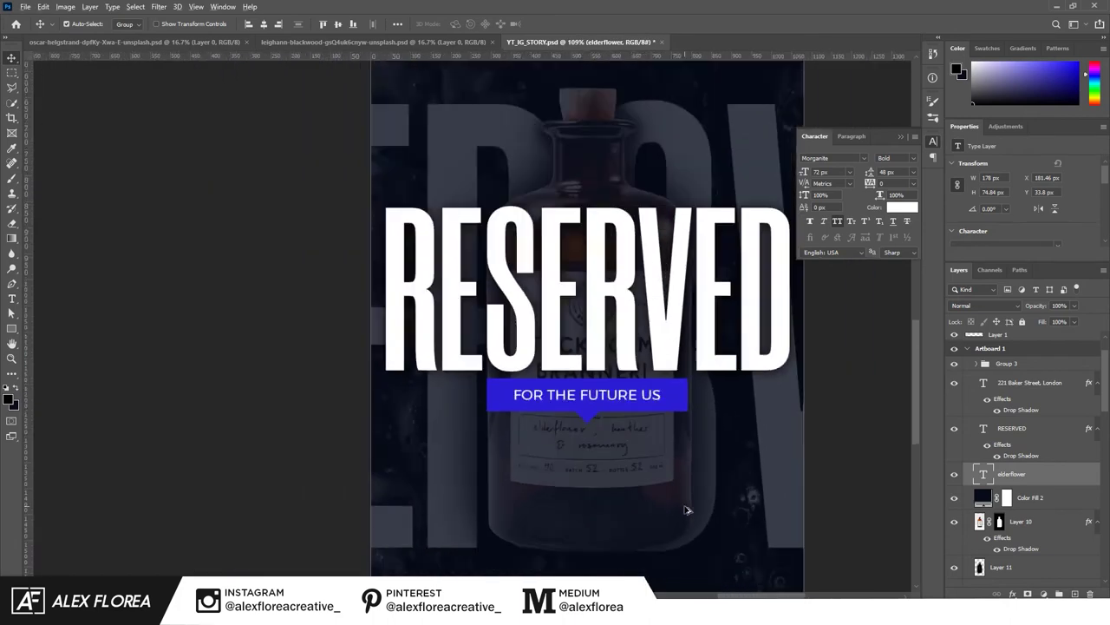
scroll(520, 407, "down", 2)
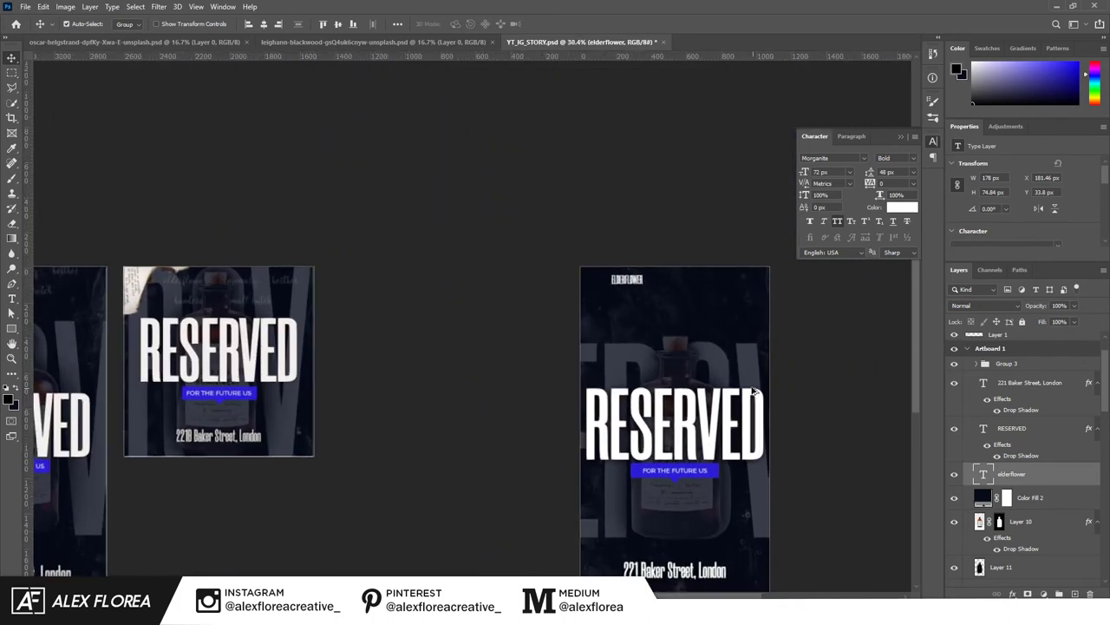
scroll(298, 326, "up", 2)
left_click_drag(634, 410, 295, 270)
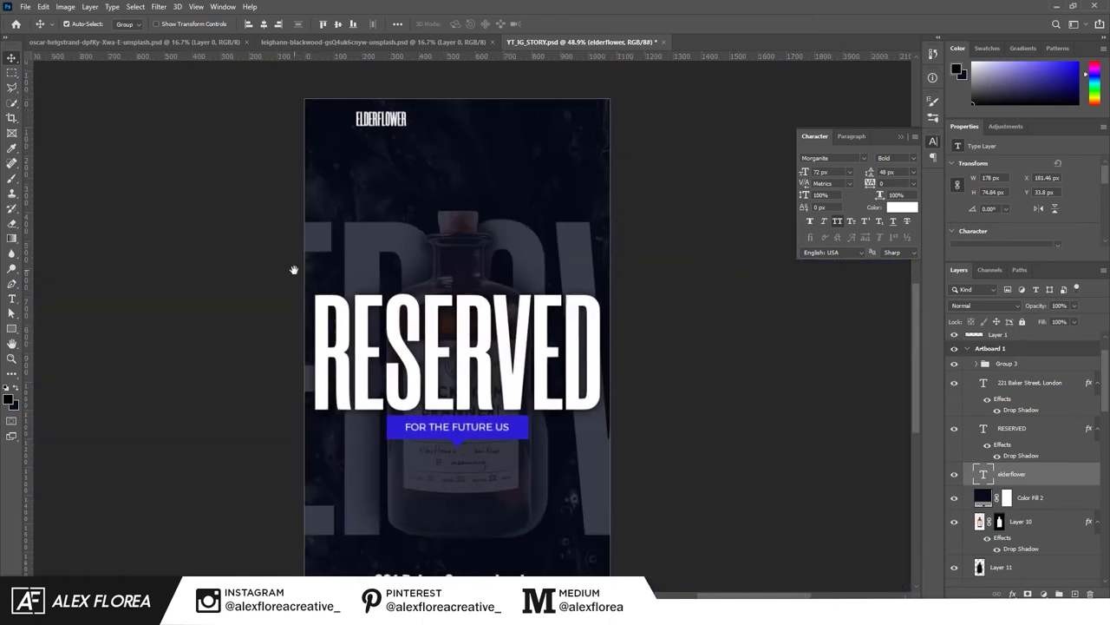
scroll(381, 181, "up", 1)
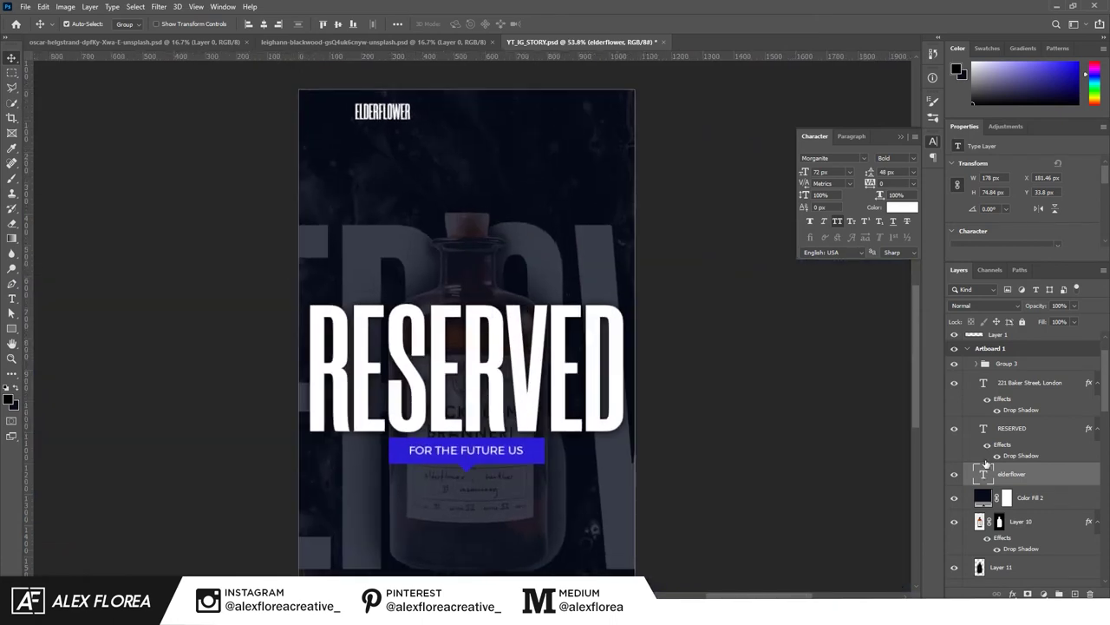
Set elderflower in Mellow lowercase and add a 'heather' copy to its right.
left_click(862, 158)
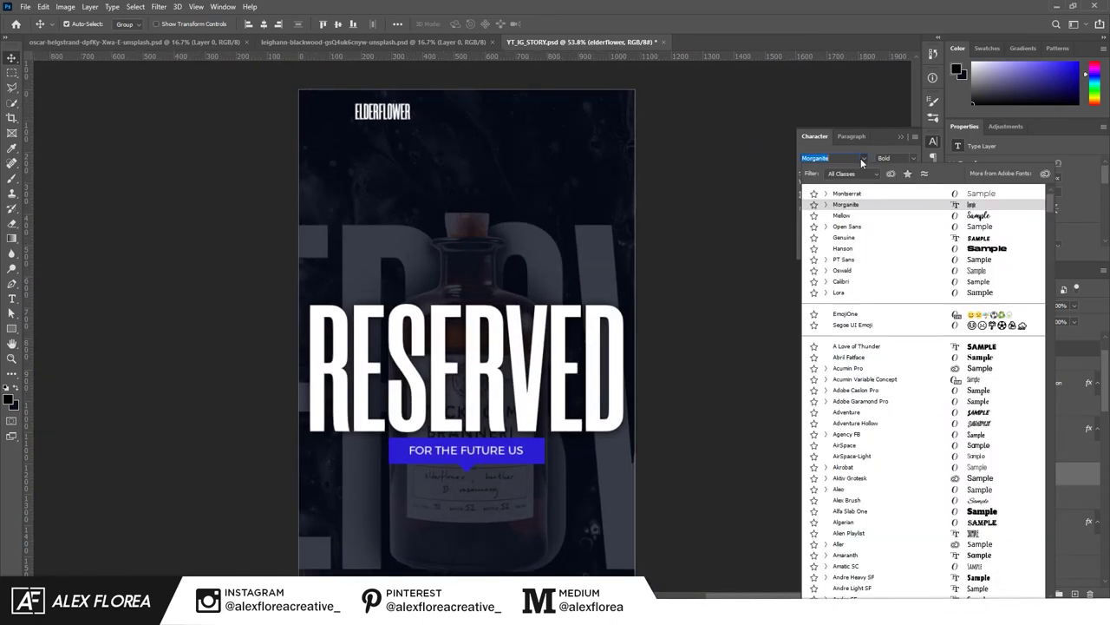
left_click(843, 216)
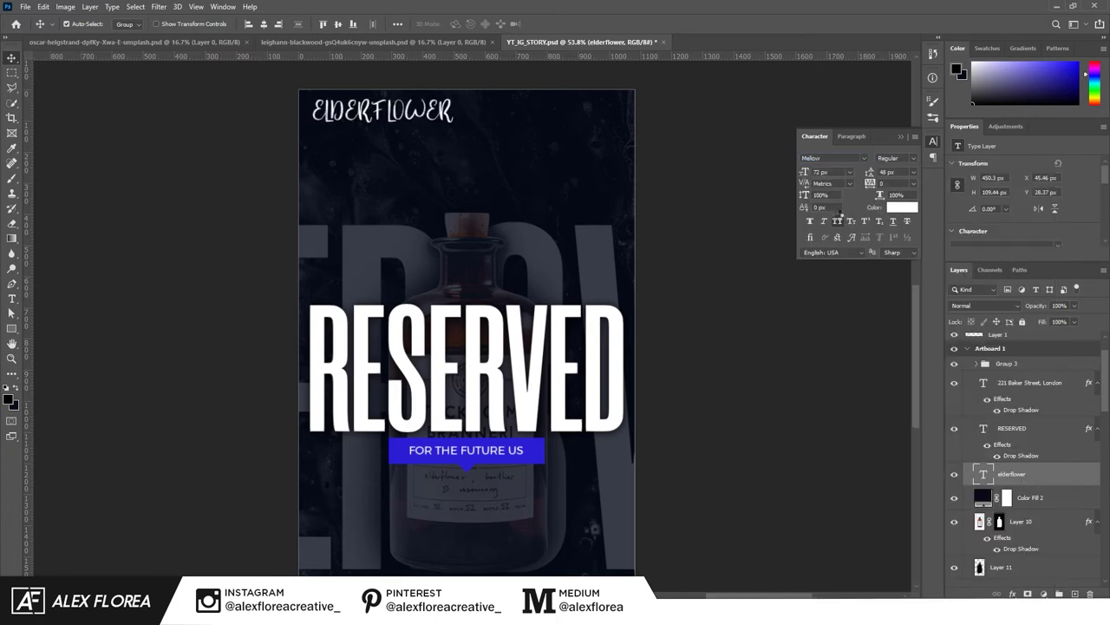
left_click(837, 223)
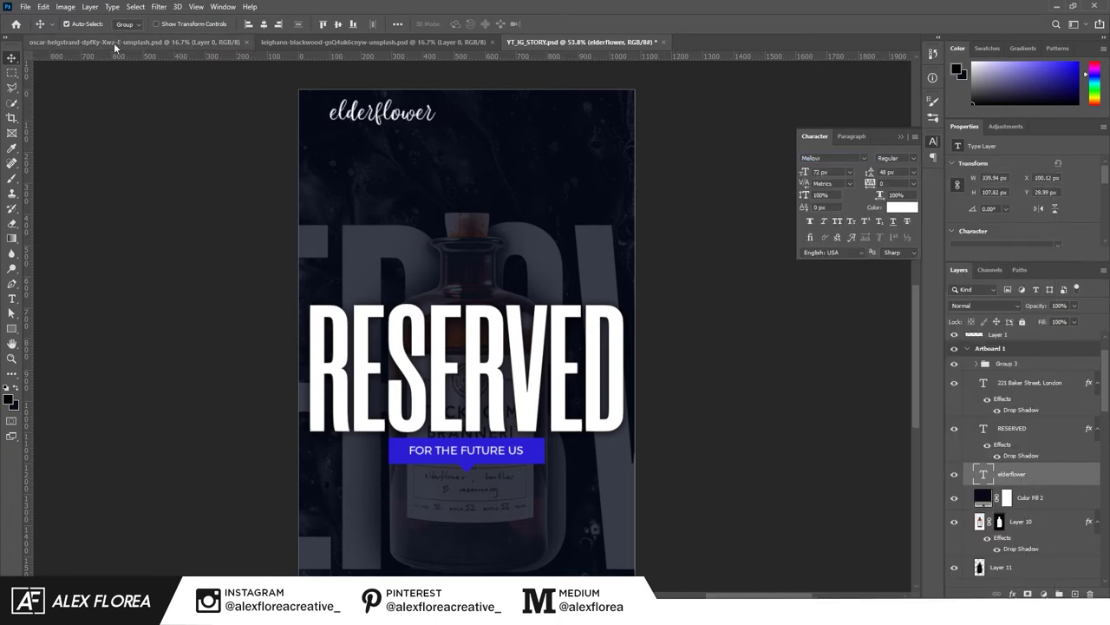
left_click_drag(382, 113, 498, 113)
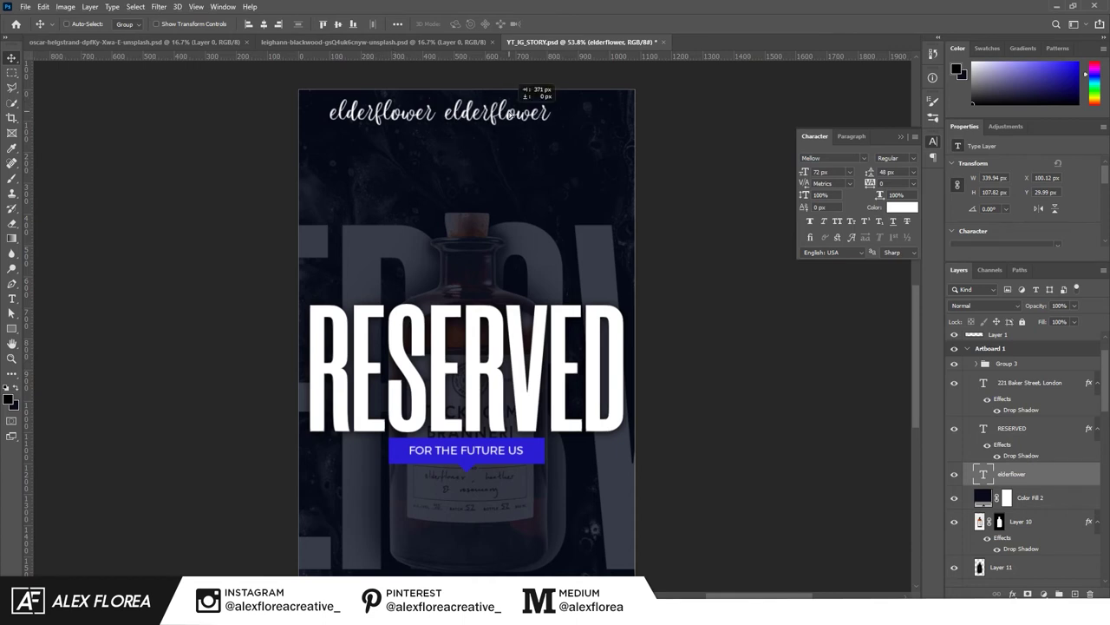
double_click(983, 474)
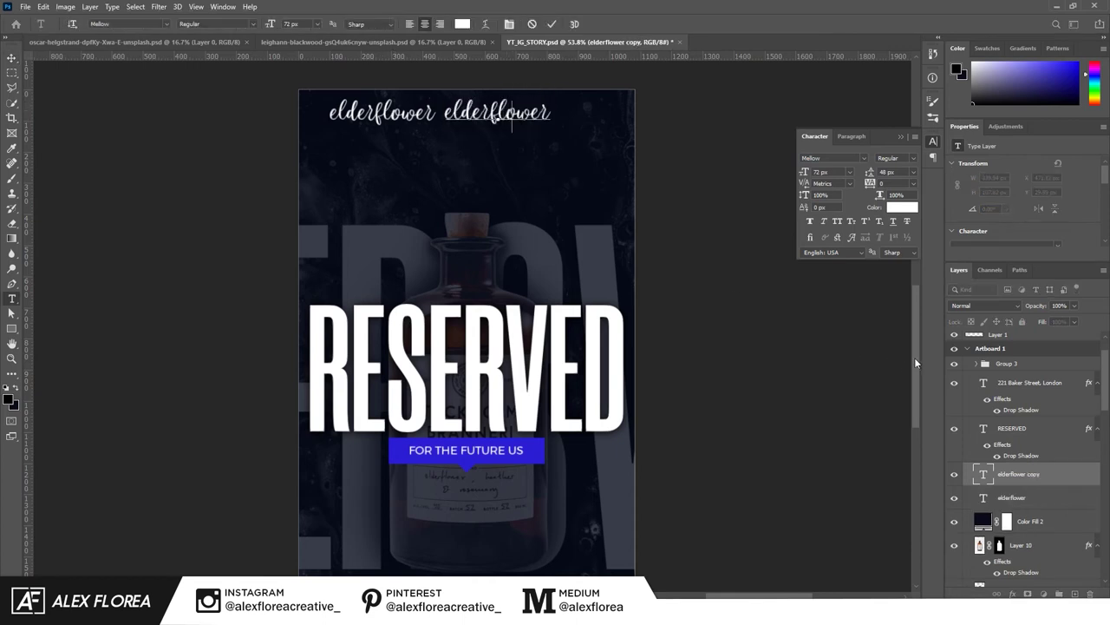
type("heather")
key("ctrl+Return")
key("v")
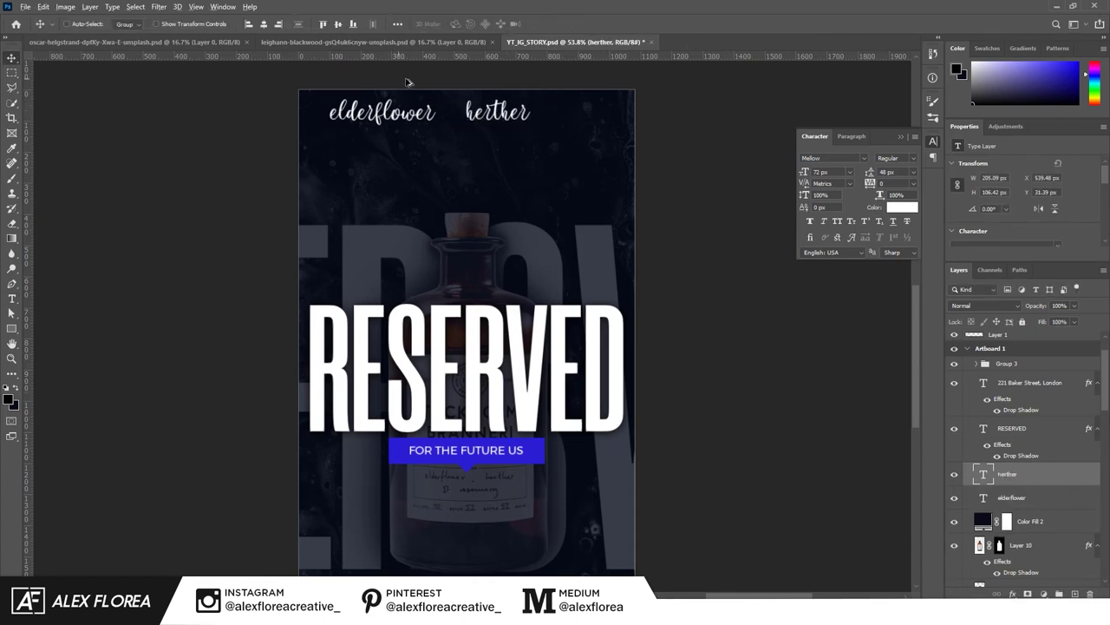
Duplicate the word further right, retype it as rosemary, and shift it to fit.
left_click_drag(491, 115, 595, 114)
double_click(599, 113)
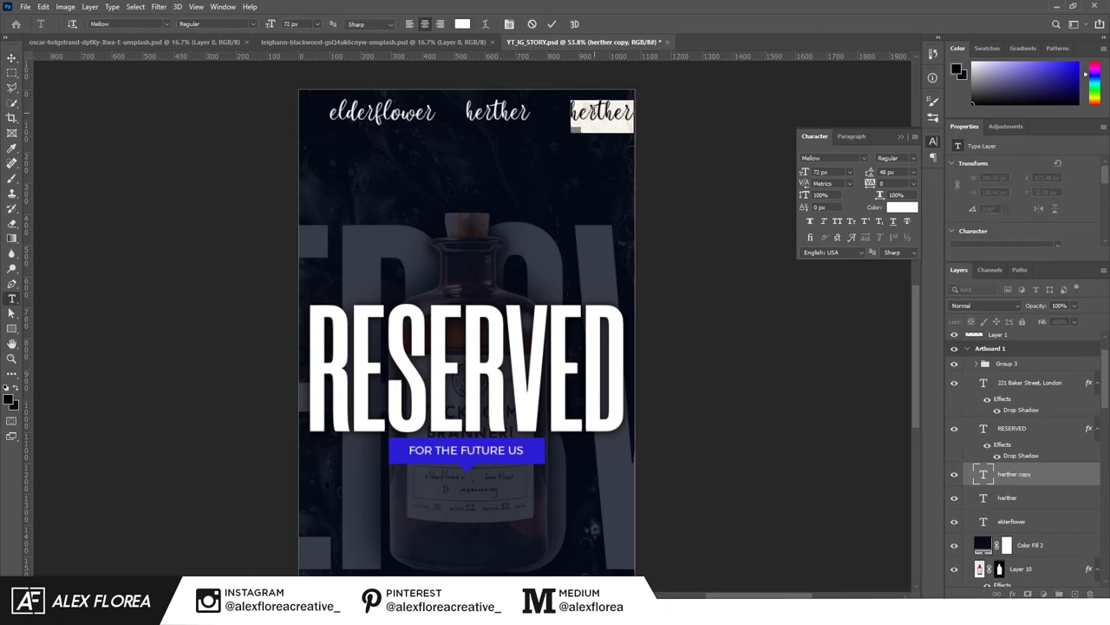
type("to")
type("semary")
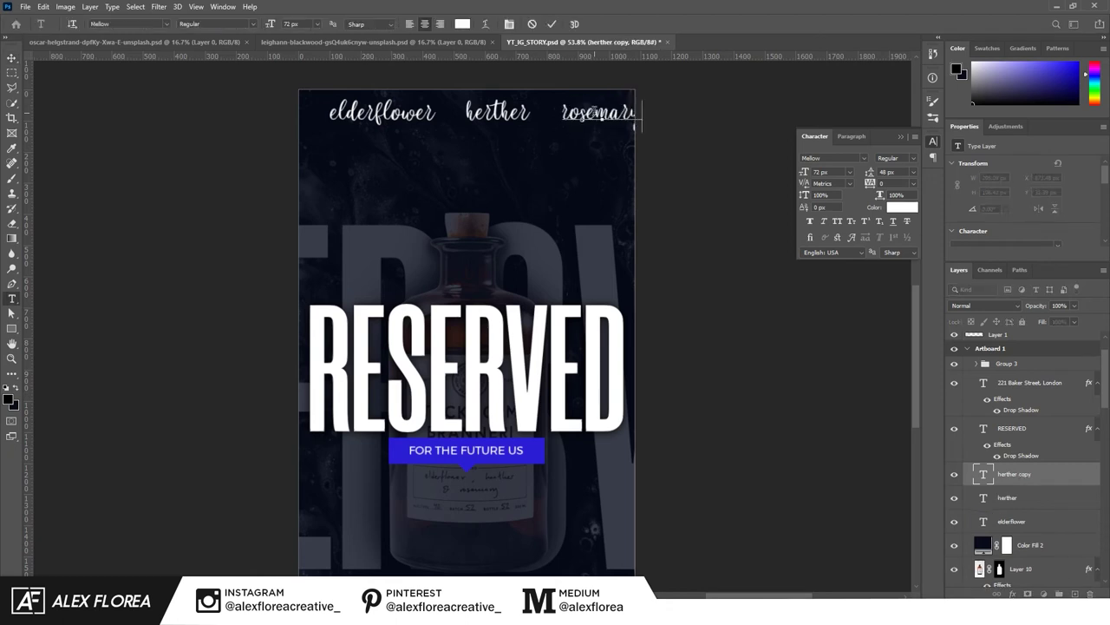
key("ctrl+Return")
key("v")
left_click_drag(598, 120, 582, 119)
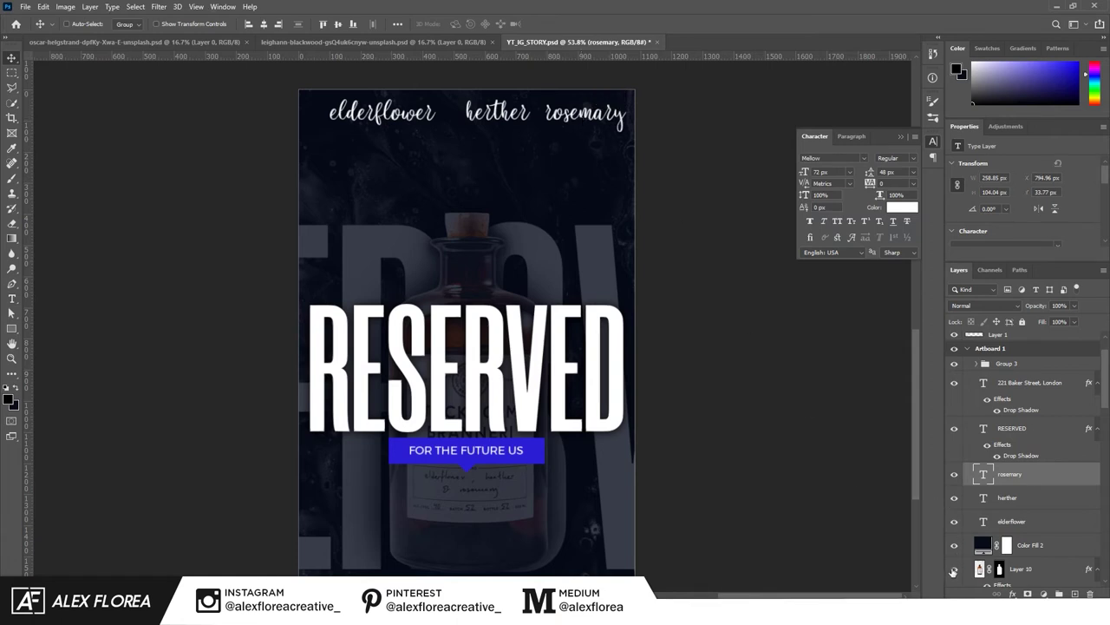
Review all artboards zoomed out, then move rosemary slightly right at the row's end.
scroll(940, 564, "left", 10)
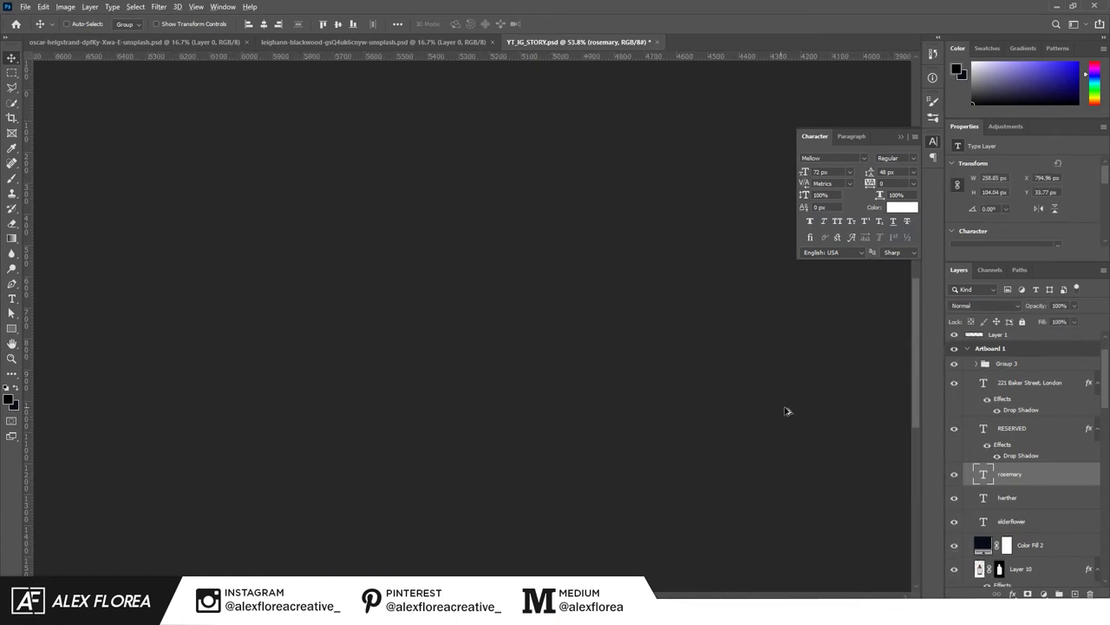
scroll(787, 410, "right", 5)
scroll(763, 434, "down", 5)
scroll(763, 439, "right", 5)
scroll(795, 365, "up", 3)
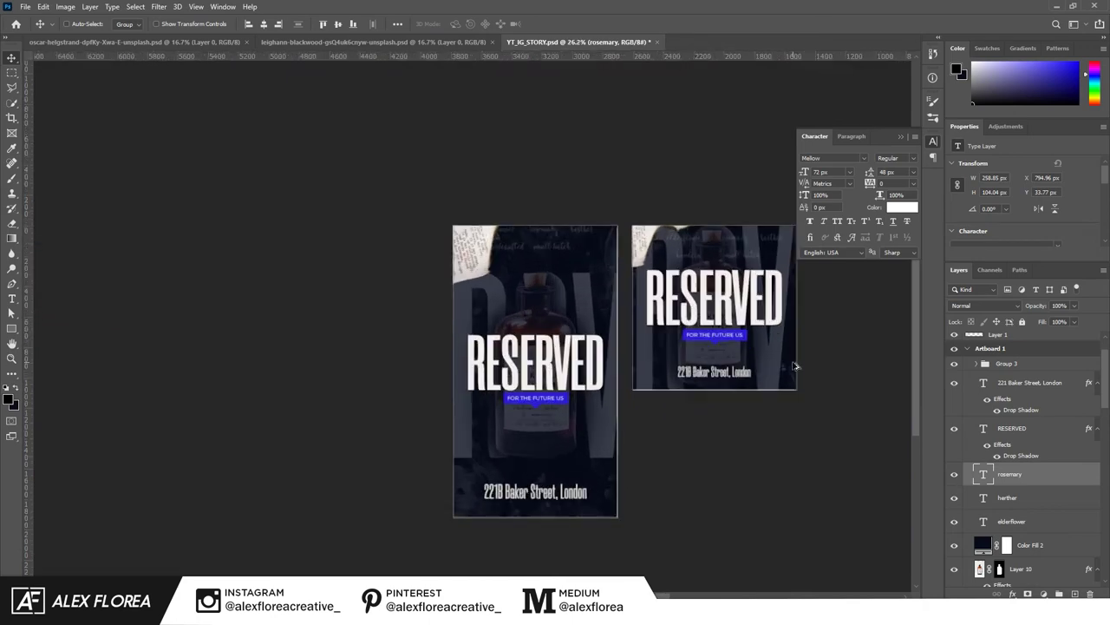
scroll(858, 320, "down", 5)
scroll(520, 260, "up", 5)
scroll(212, 136, "up", 2)
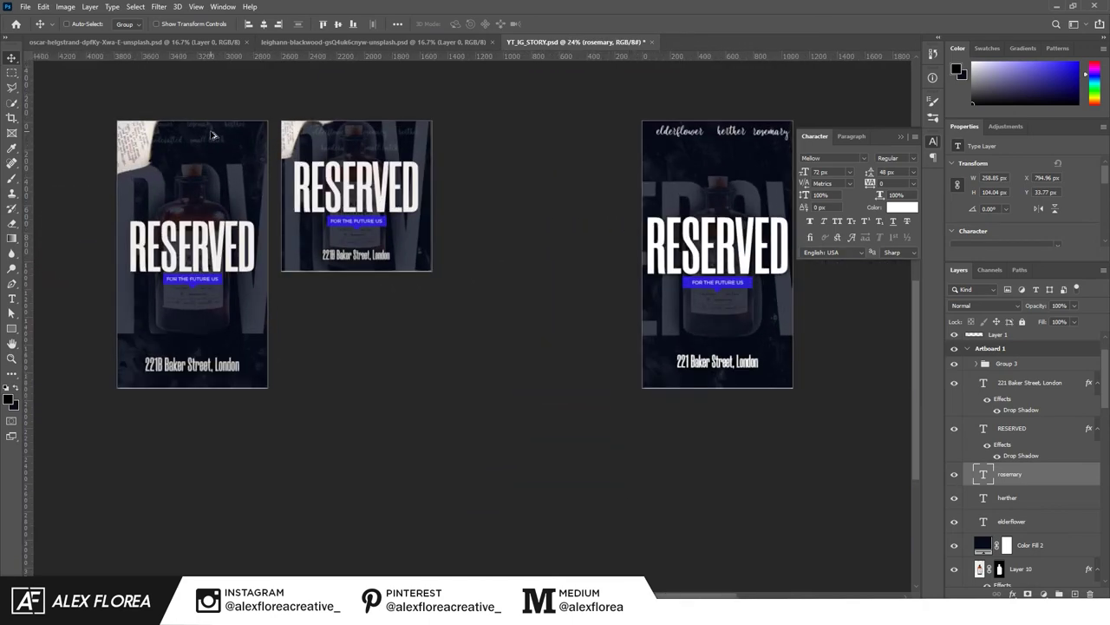
scroll(213, 137, "up", 3)
scroll(233, 219, "up", 3)
scroll(483, 335, "right", 10)
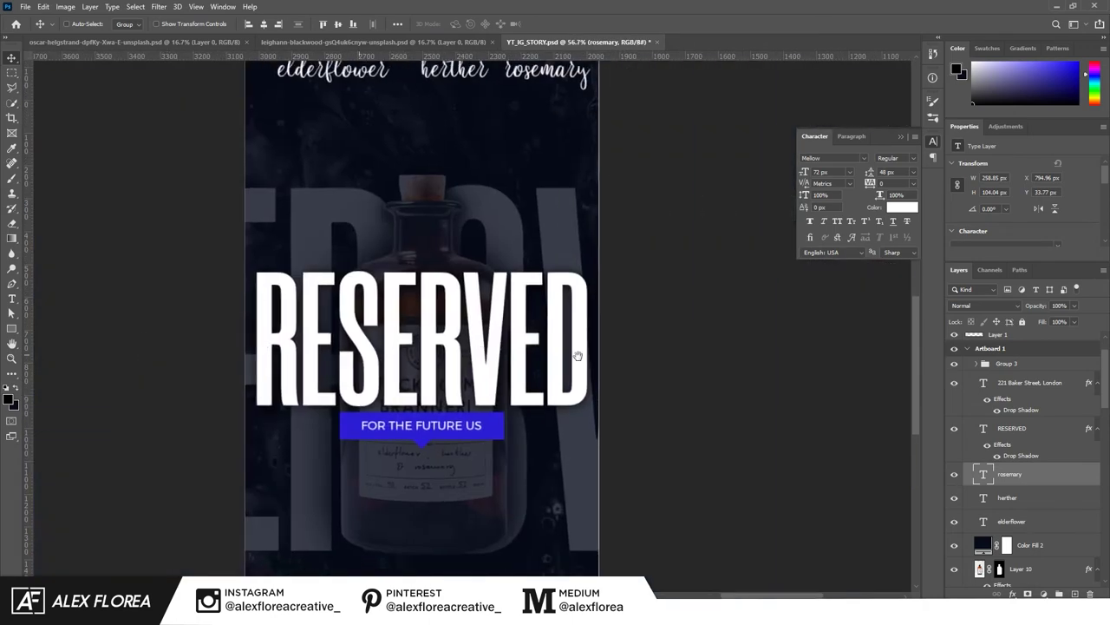
scroll(688, 446, "up", 2)
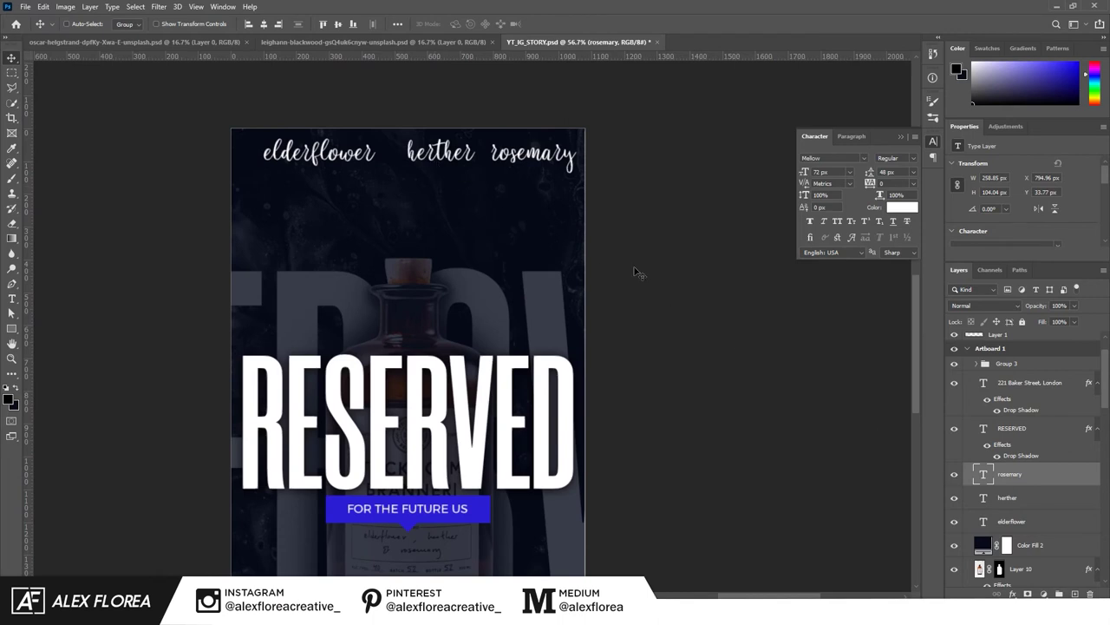
mouse_move(491, 152)
left_mouse_down()
mouse_move(500, 152)
mouse_move(380, 210)
left_mouse_up()
Duplicate the rosemary script word and change the copy to 'handcrafted'.
double_click(371, 196)
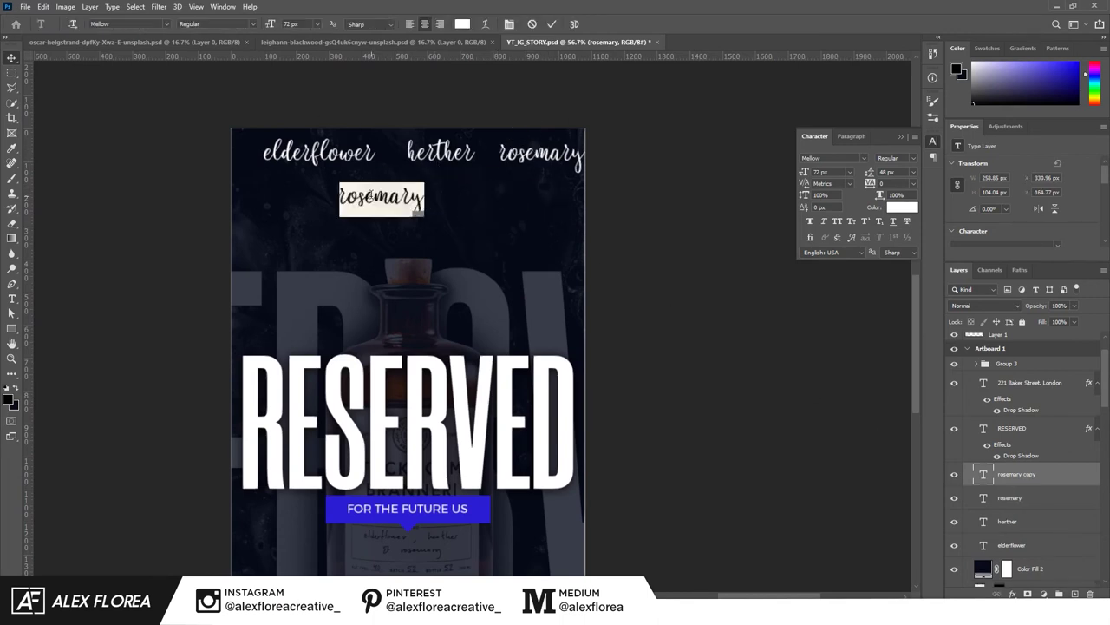
type("handcrafter")
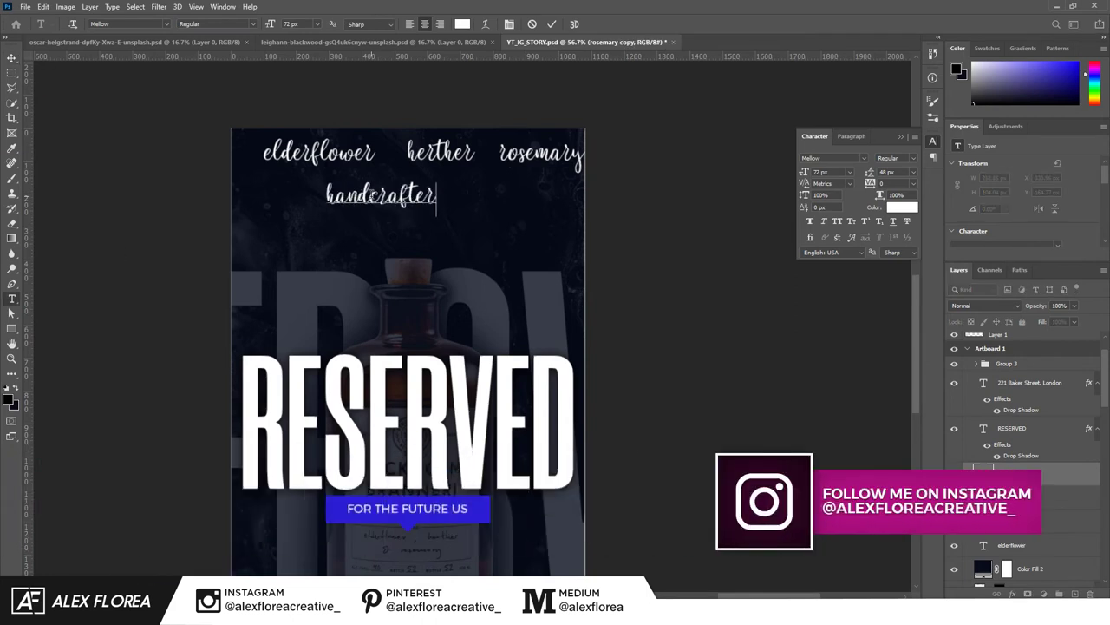
key("BackSpace")
type("d")
key("ctrl+Return")
Duplicate 'handcrafted' to its right and change that copy to 'small batch'.
key("v")
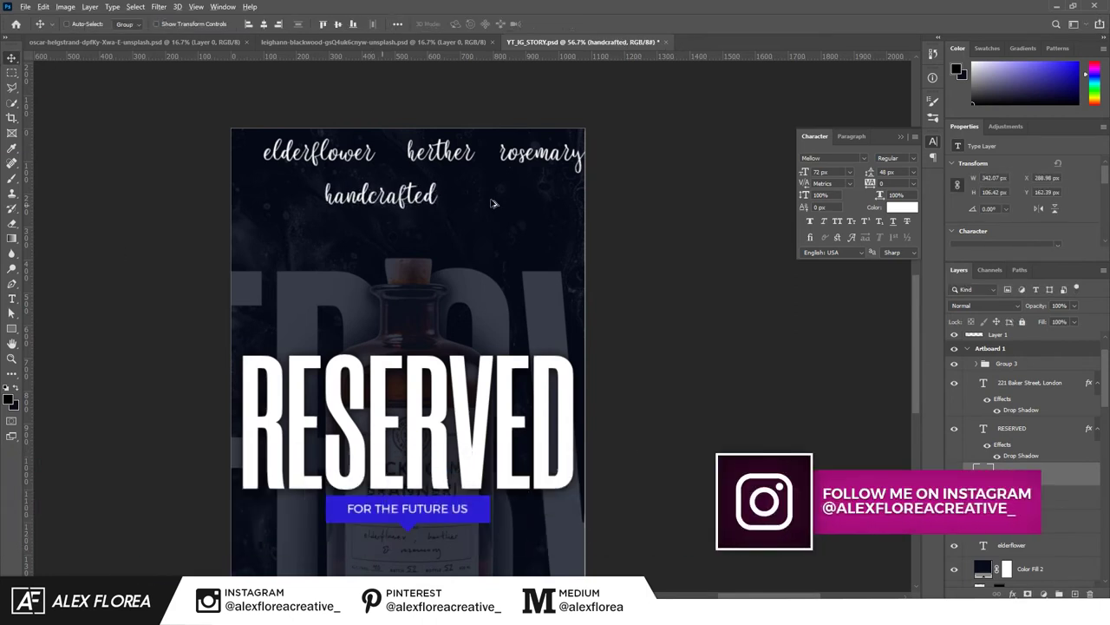
left_click_drag(491, 203, 630, 203)
key("t")
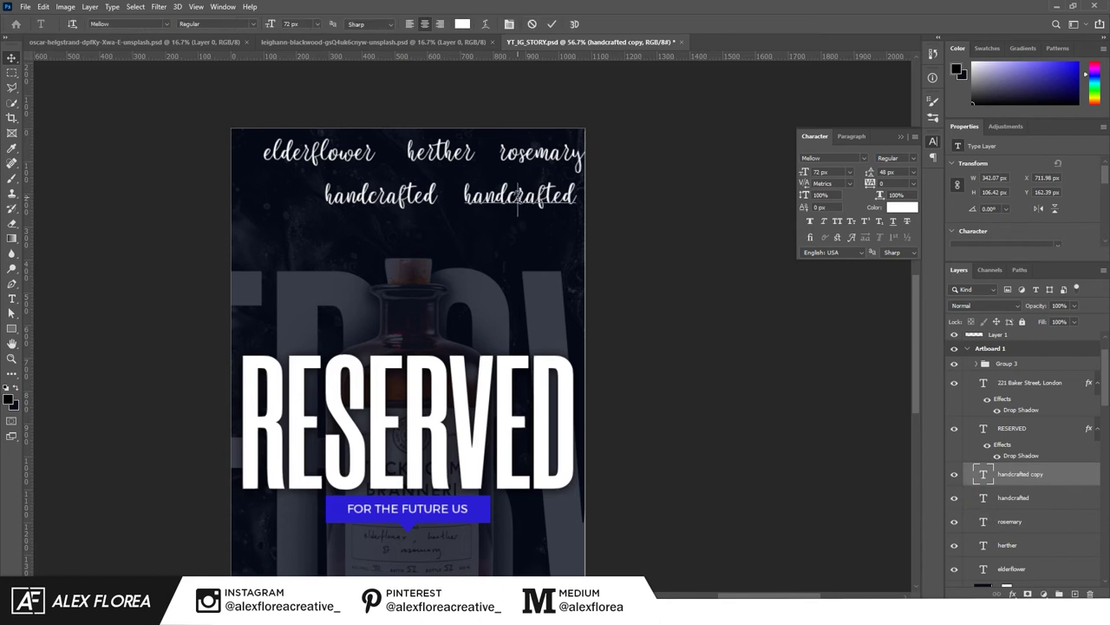
double_click(517, 198)
type("small ba")
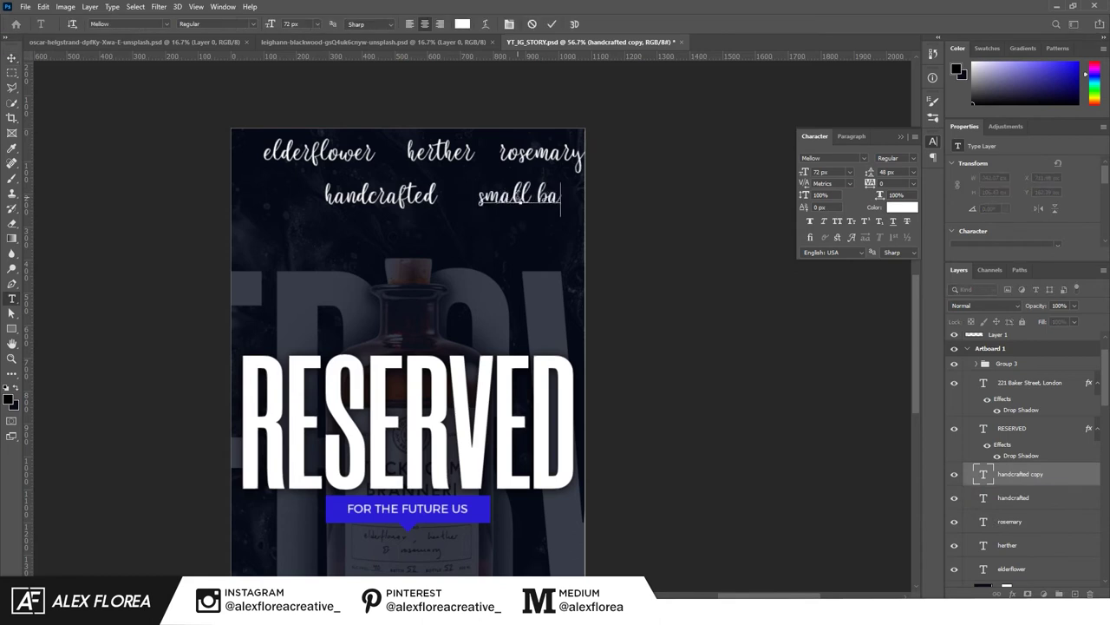
type("tch")
key("ctrl+Return")
key("v")
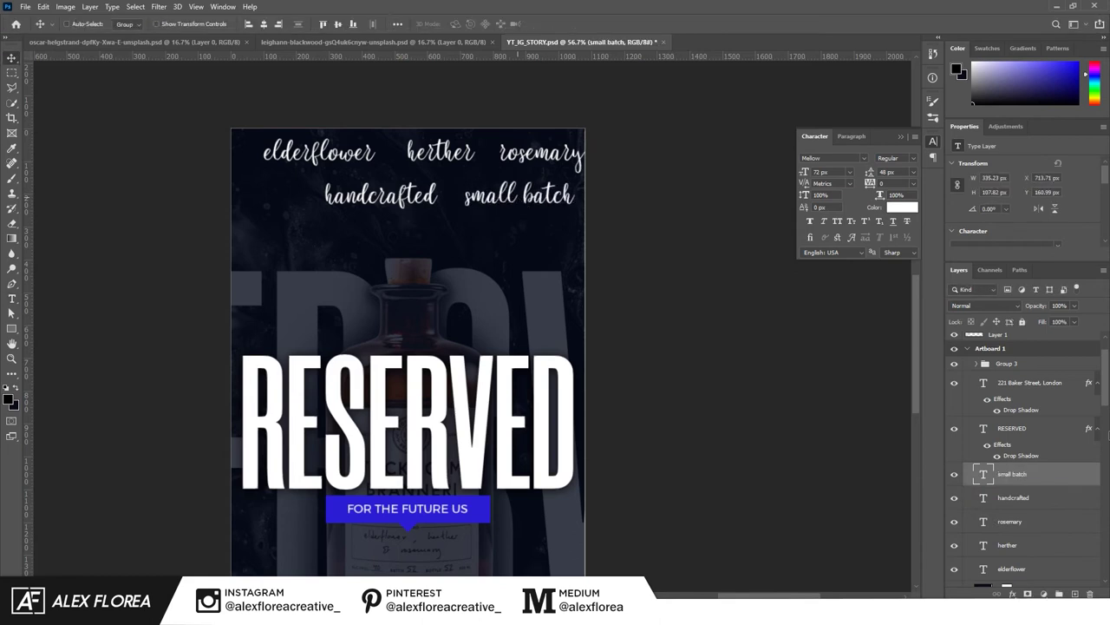
Select all five script word layers, nudge them left, and group them as Group 4.
left_click(1033, 486, "ctrl")
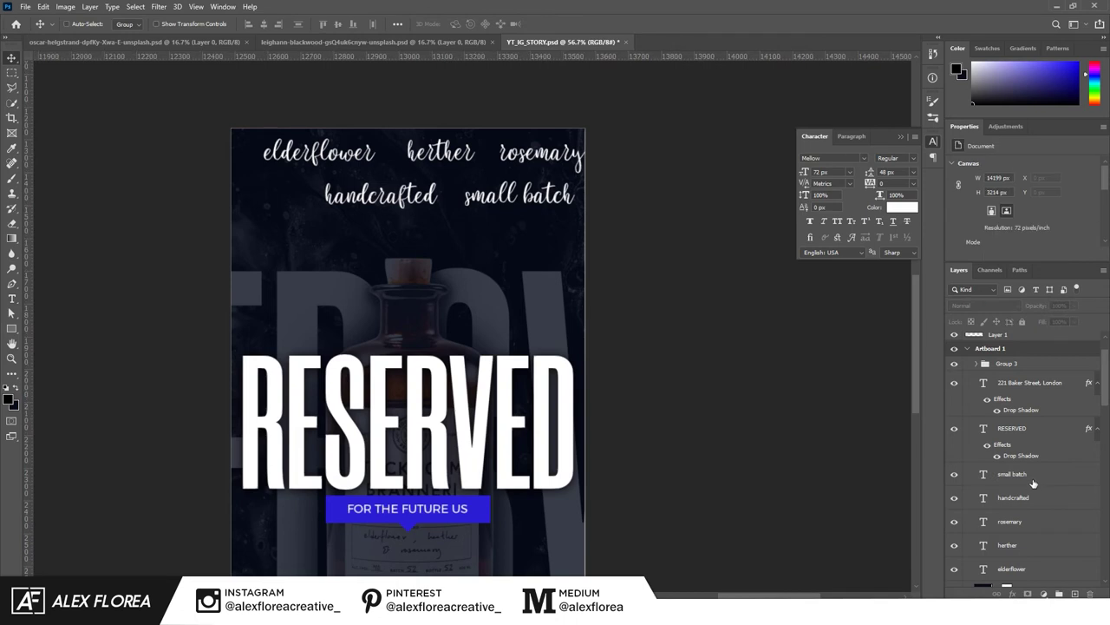
left_click(1033, 478, "ctrl")
left_click(1034, 498, "ctrl")
left_click(1034, 522, "ctrl")
left_click(1034, 545, "ctrl")
left_click(1033, 568, "ctrl")
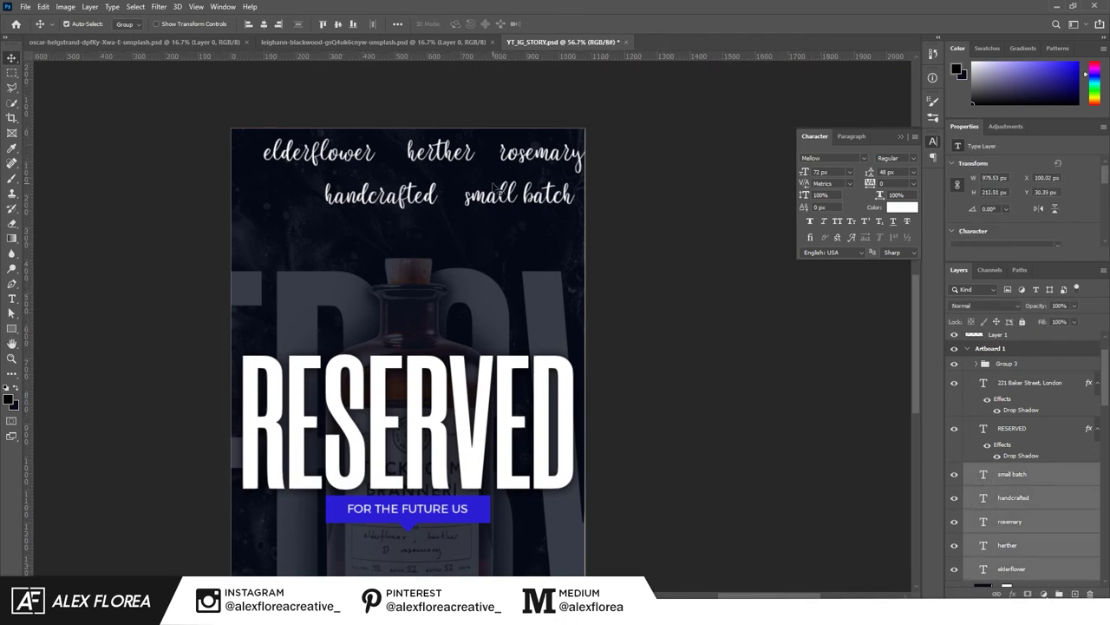
key("shift+Left")
key("shift+Left")
key("shift+Left")
key("shift+Left")
key("ctrl+g")
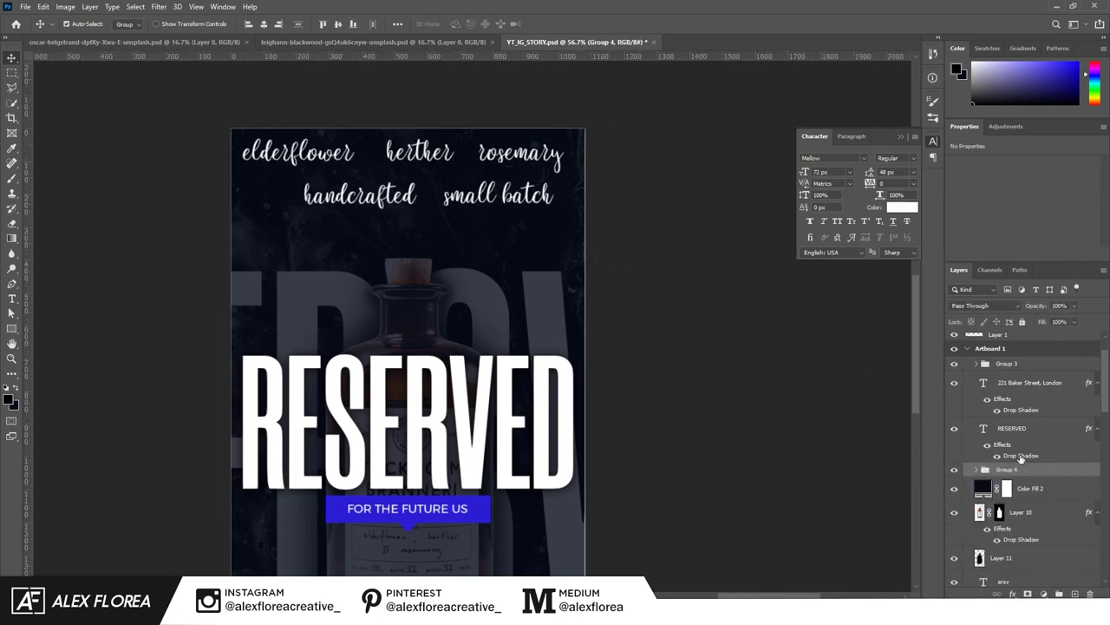
Move the herb script text slightly lower on the story artboard.
scroll(783, 354, "down", 3)
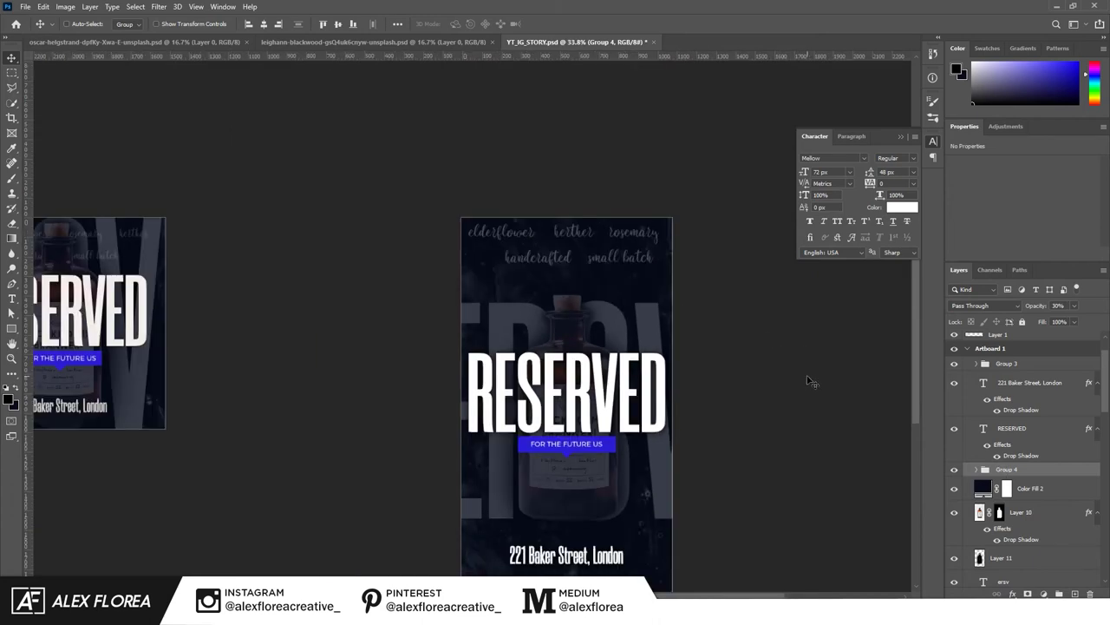
left_click_drag(776, 372, 809, 374)
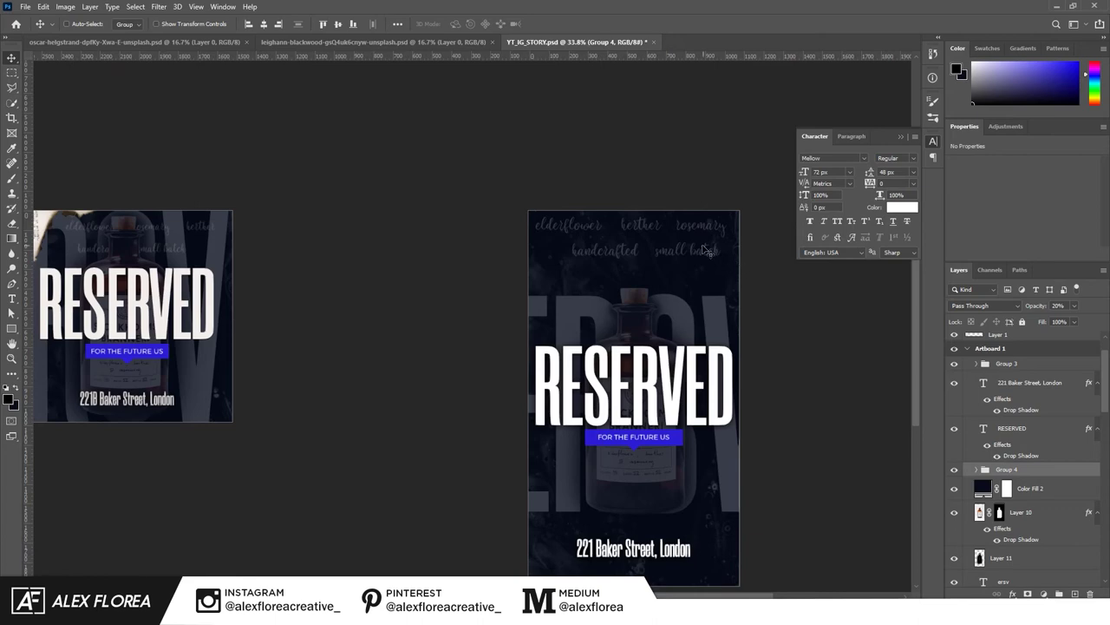
left_click_drag(705, 249, 705, 256)
scroll(781, 355, "down", 2)
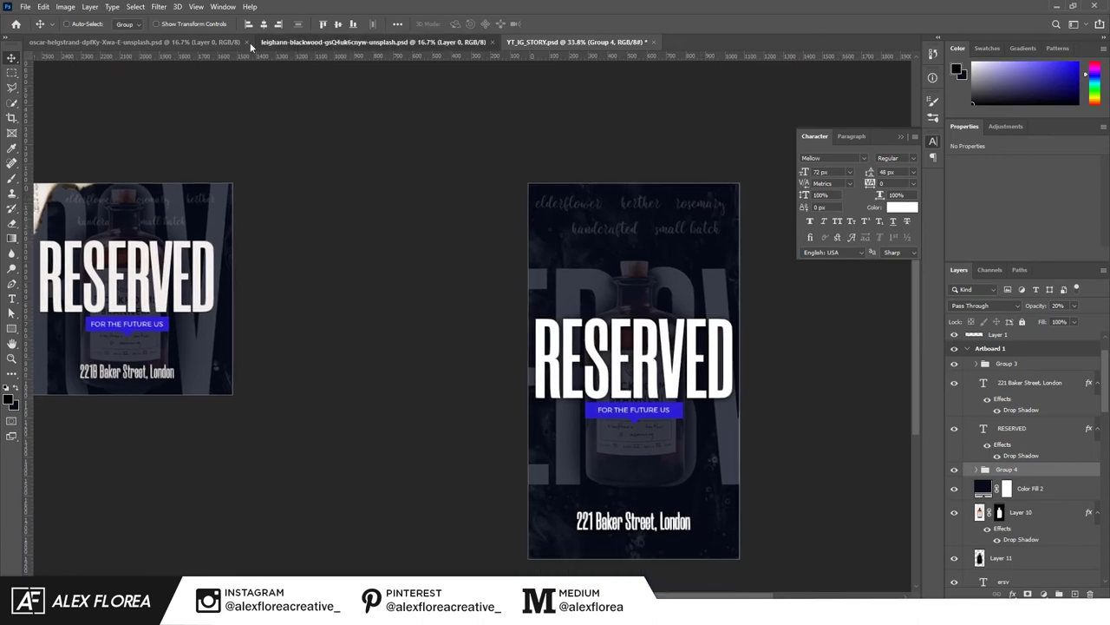
Bring the burnt paper image into the story artboard, stacked above all other artwork.
key("ctrl+shift+Tab")
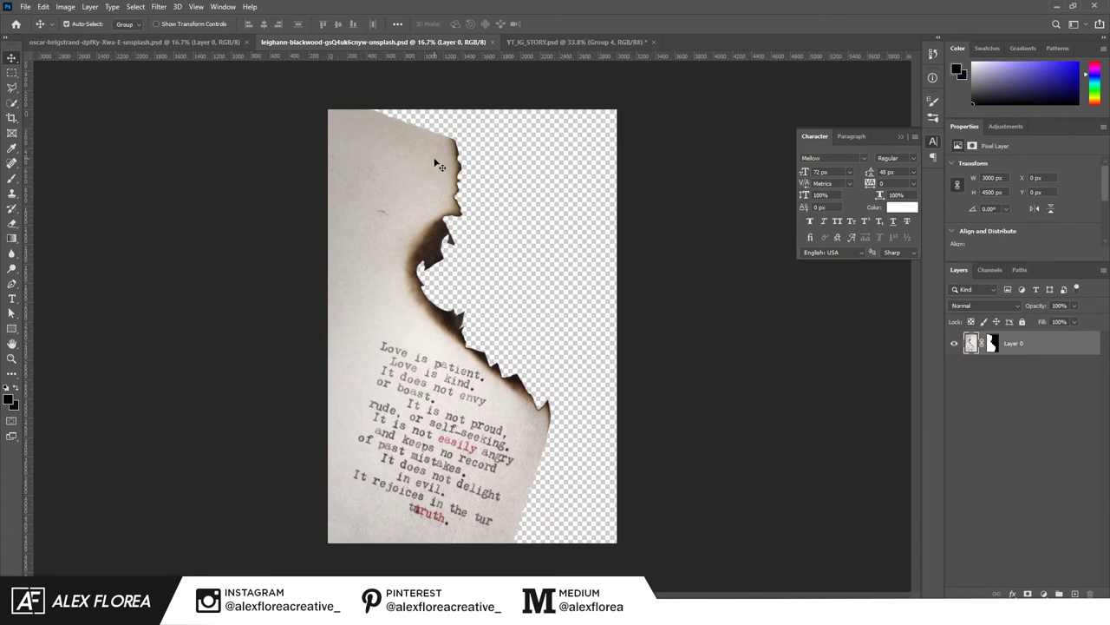
left_click_drag(438, 165, 652, 229)
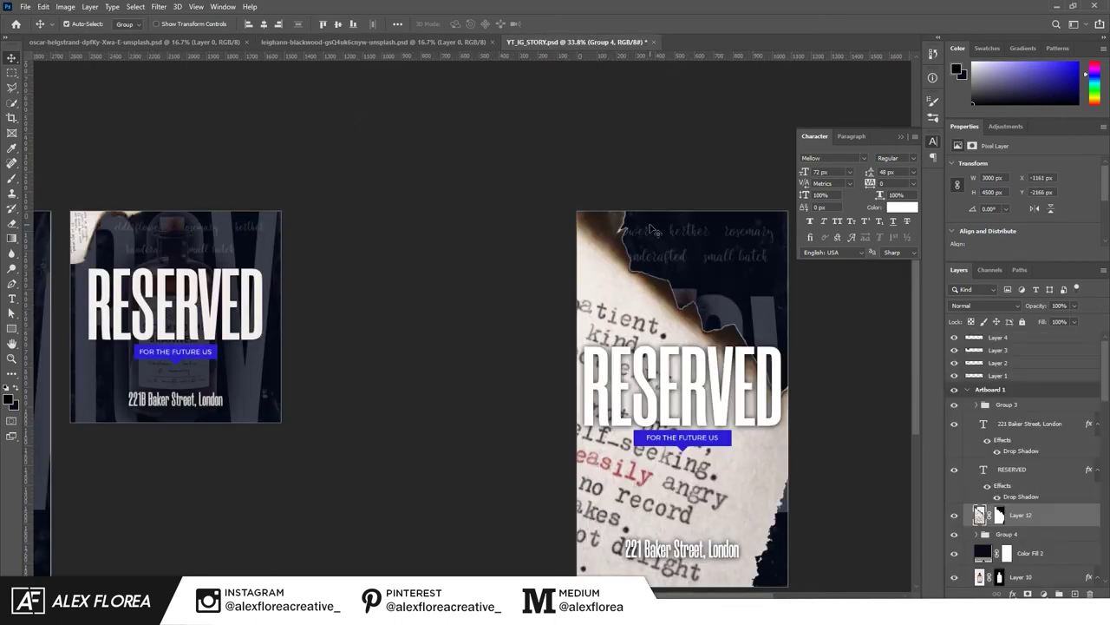
left_click_drag(1068, 517, 1023, 402)
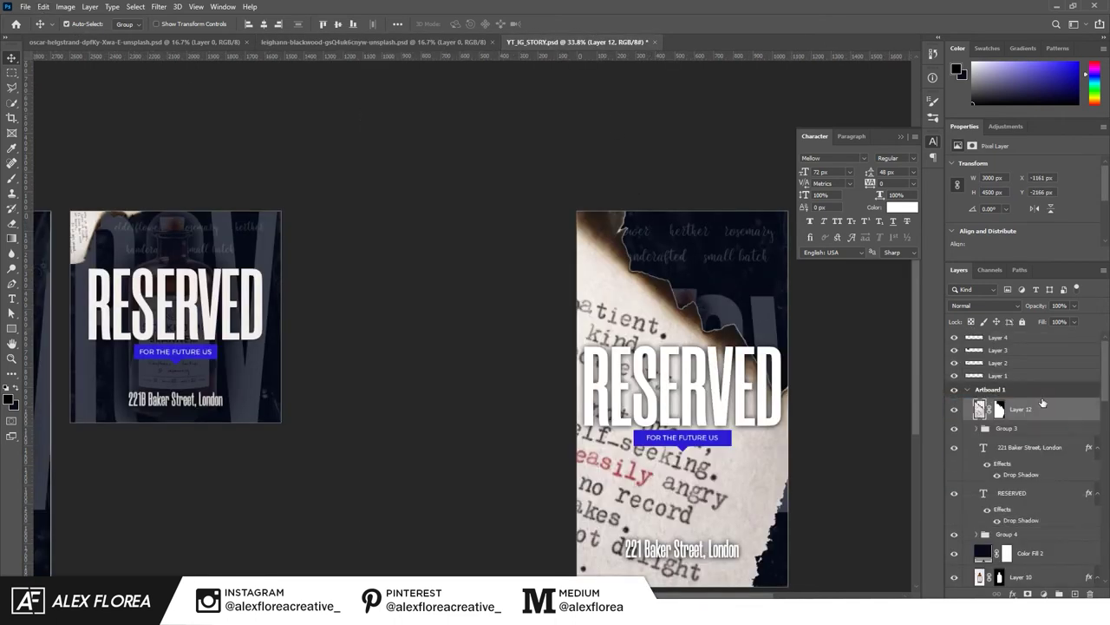
left_click_drag(641, 358, 610, 343)
Shrink and rotate the burnt paper into the story's top-left corner.
key("ctrl+t")
key("ctrl+minus")
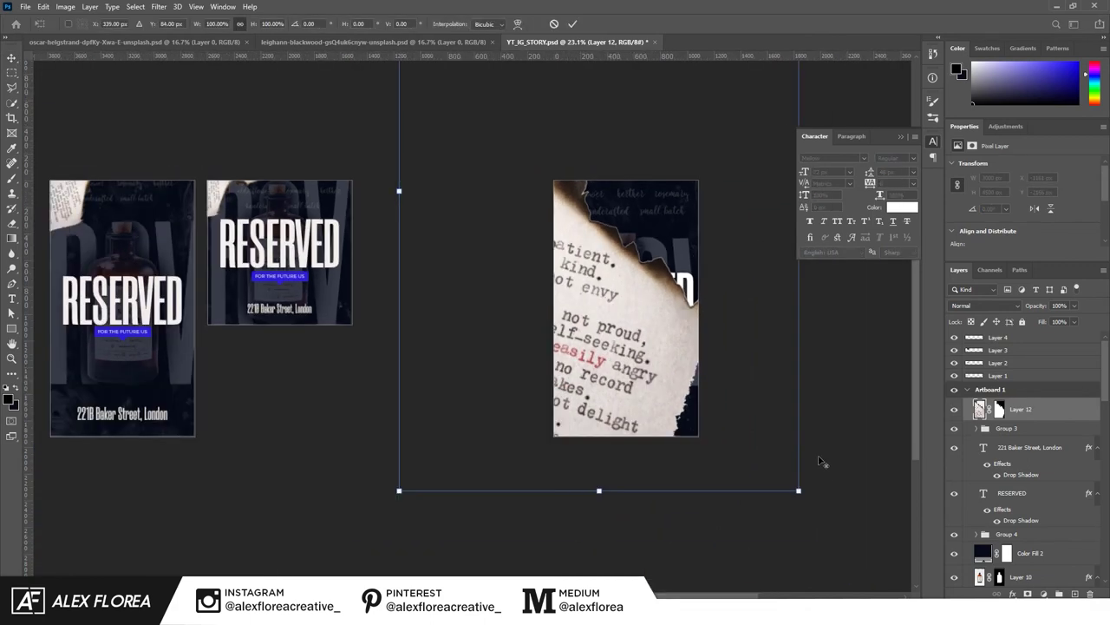
mouse_move(798, 491)
left_mouse_down()
mouse_move(669, 296)
mouse_move(633, 349)
left_mouse_up()
scroll(702, 191, "up", 5)
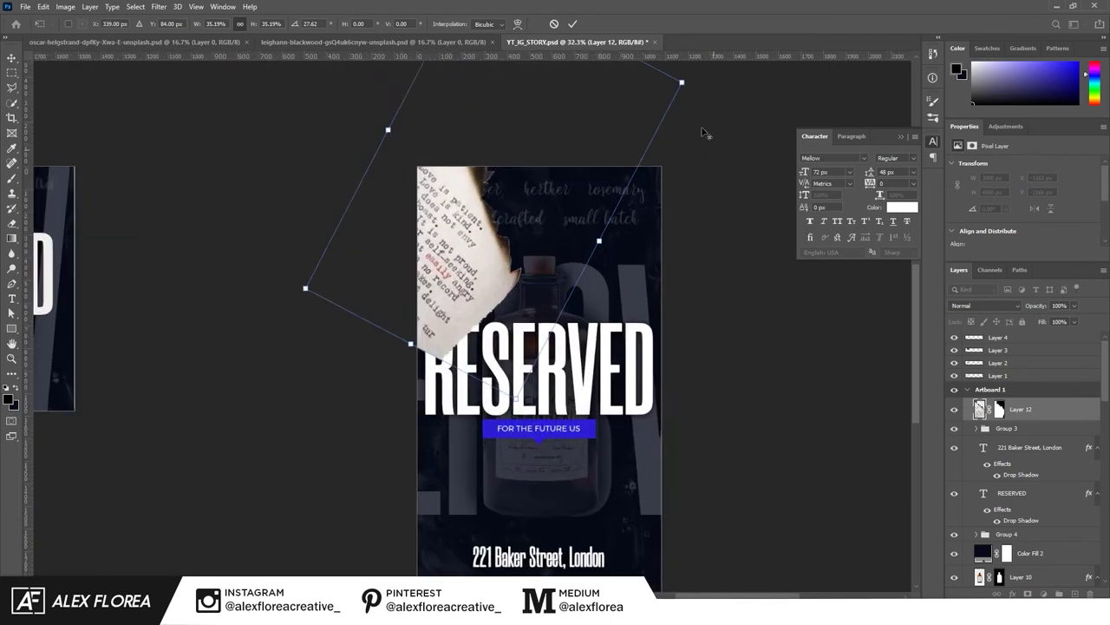
mouse_move(693, 73)
left_mouse_down()
mouse_move(694, 199)
mouse_move(575, 186)
left_mouse_up()
mouse_move(611, 226)
left_mouse_down()
mouse_move(555, 202)
mouse_move(535, 214)
left_mouse_up()
left_click_drag(659, 235, 653, 296)
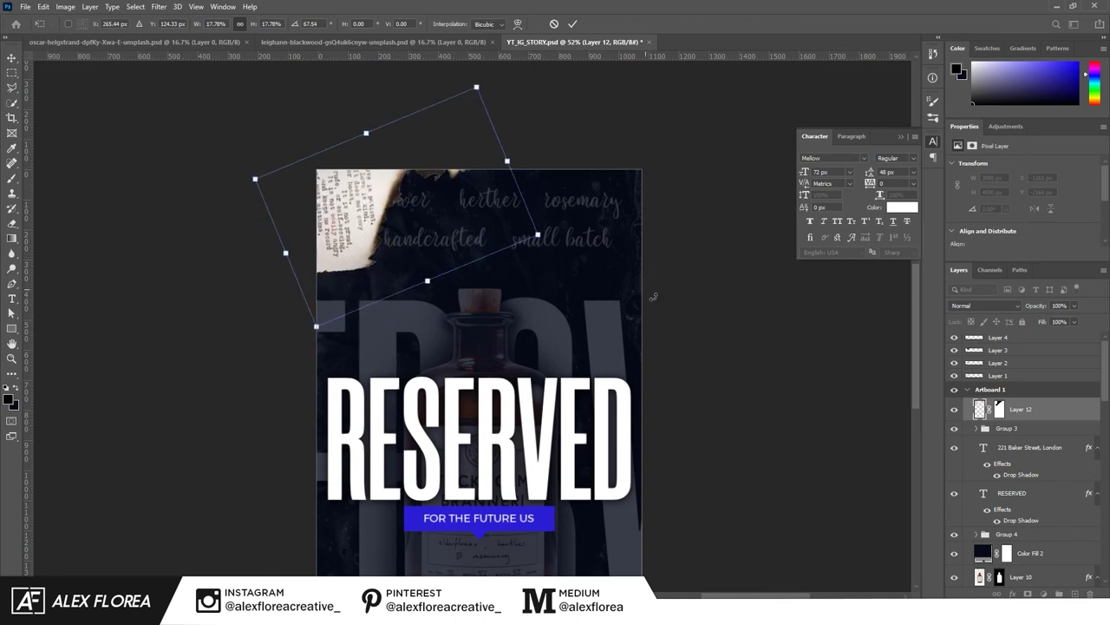
left_click(572, 24)
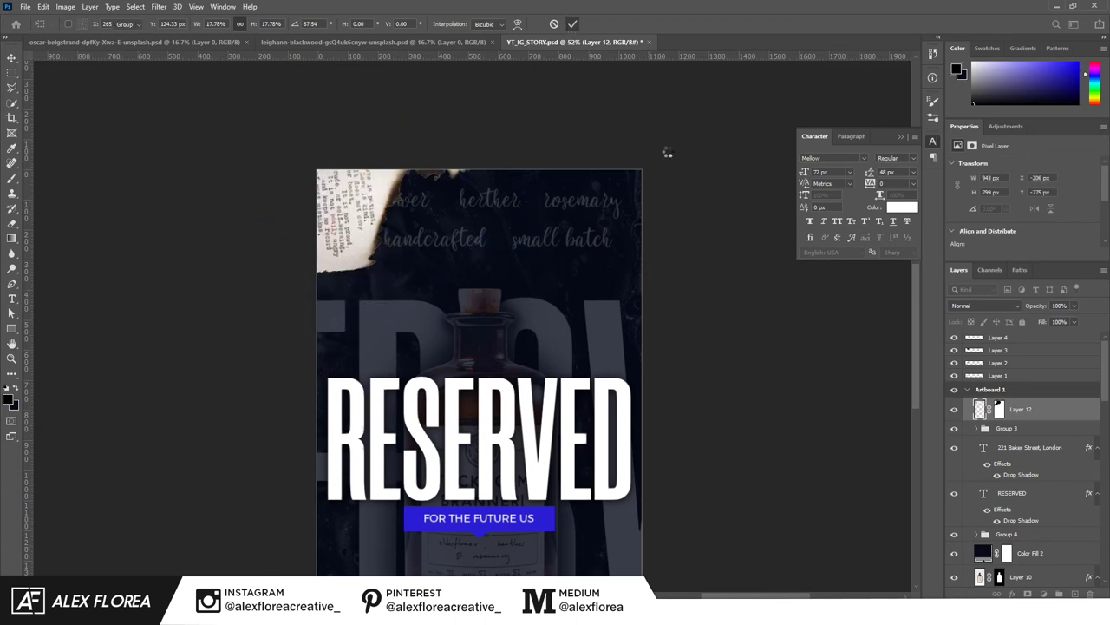
Target the burnt paper's layer mask and switch to the Brush tool.
scroll(667, 152, "down", 1)
left_click(998, 412)
key("b")
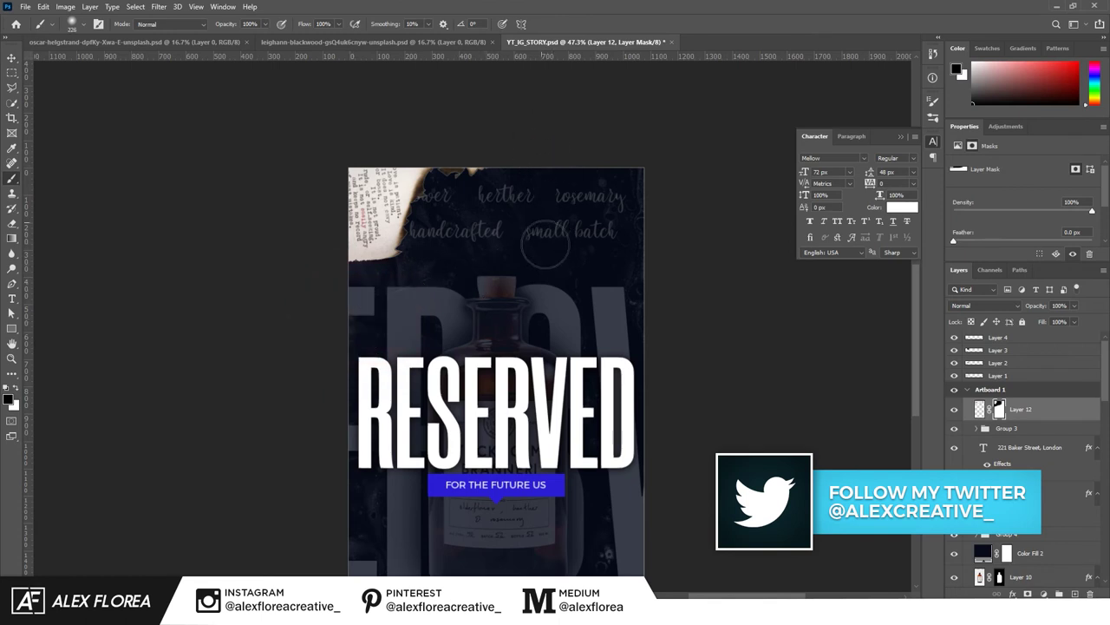
Give the burnt paper Layer 12 a drop shadow at 80% opacity and 32 px size.
double_click(1050, 415)
left_click(81, 350)
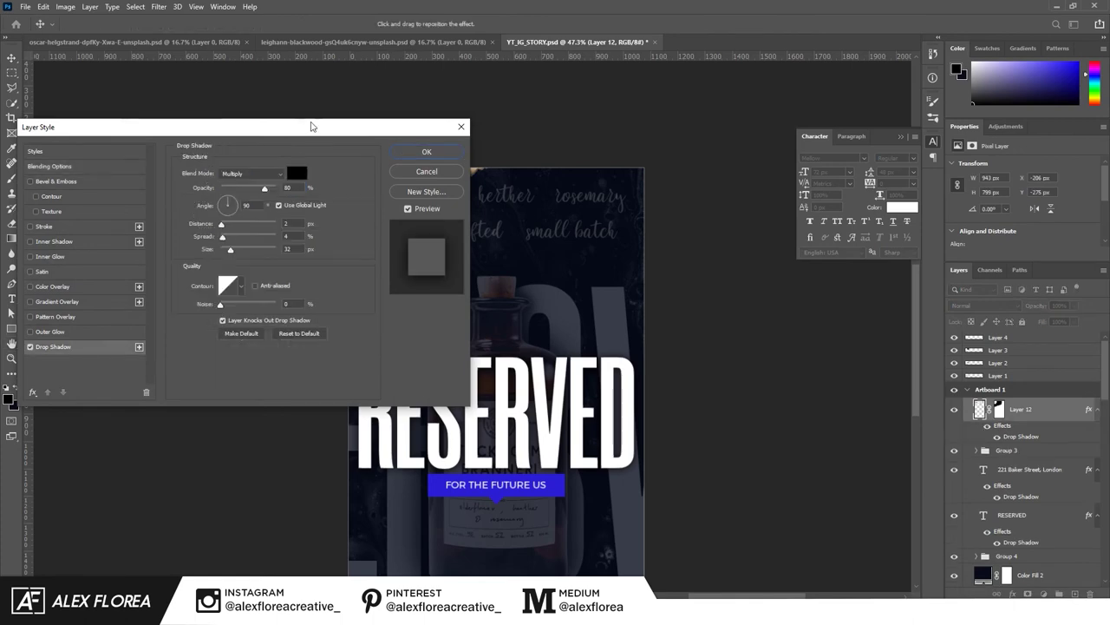
left_click_drag(295, 126, 694, 300)
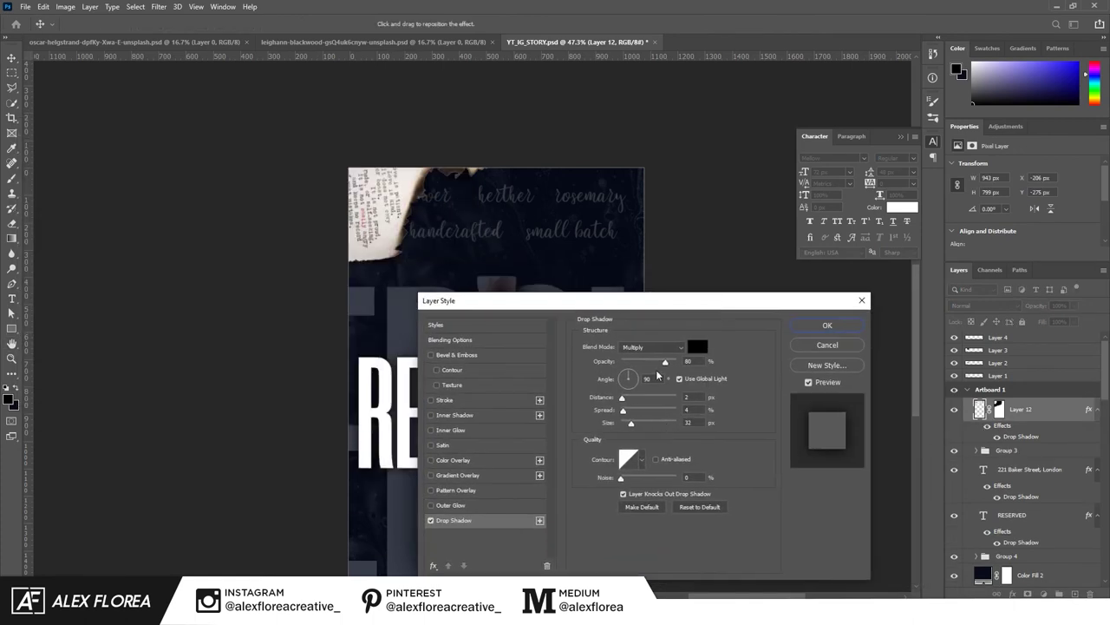
left_click(824, 327)
scroll(629, 263, "down", 2)
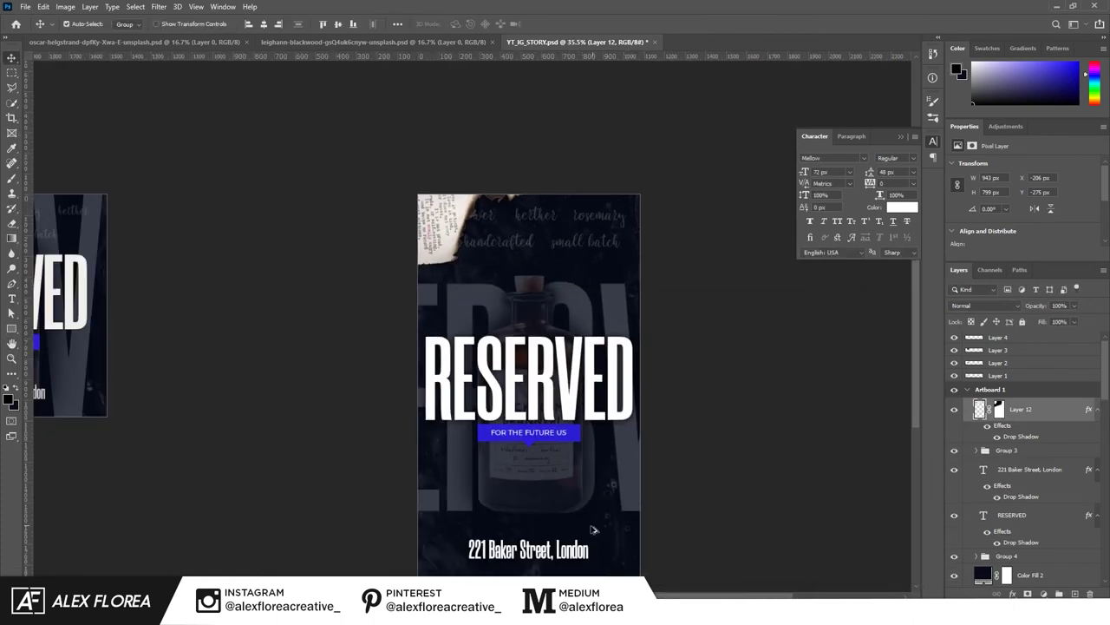
scroll(676, 369, "down", 1)
scroll(690, 377, "down", 1)
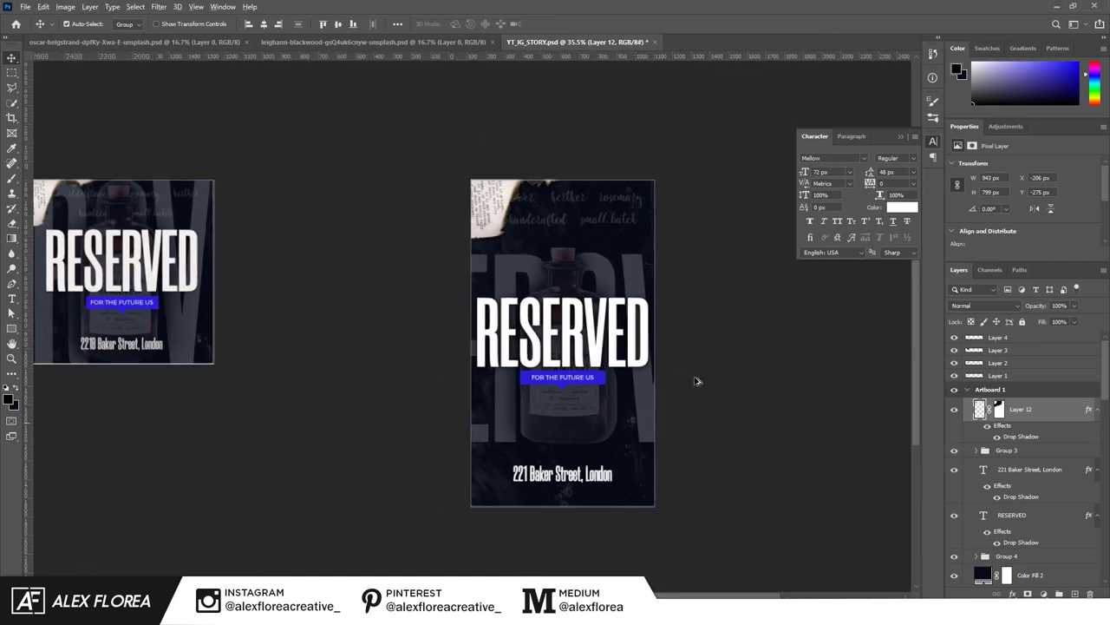
left_click(659, 488)
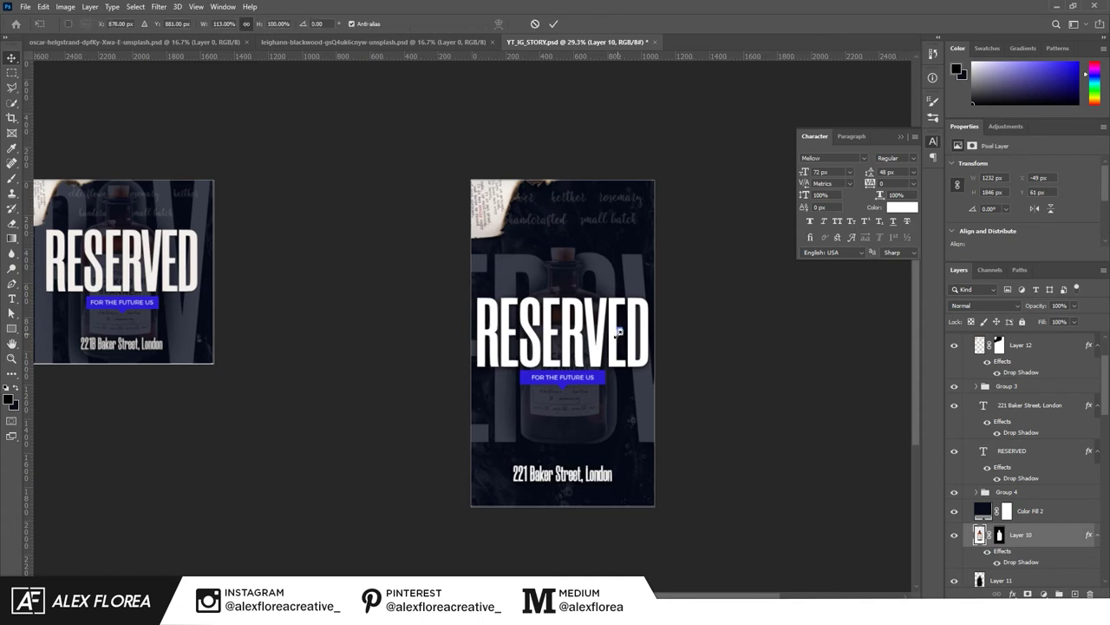
Paste the grunge texture, fit it to the story artboard, and give it a white drop shadow.
key("ctrl+v")
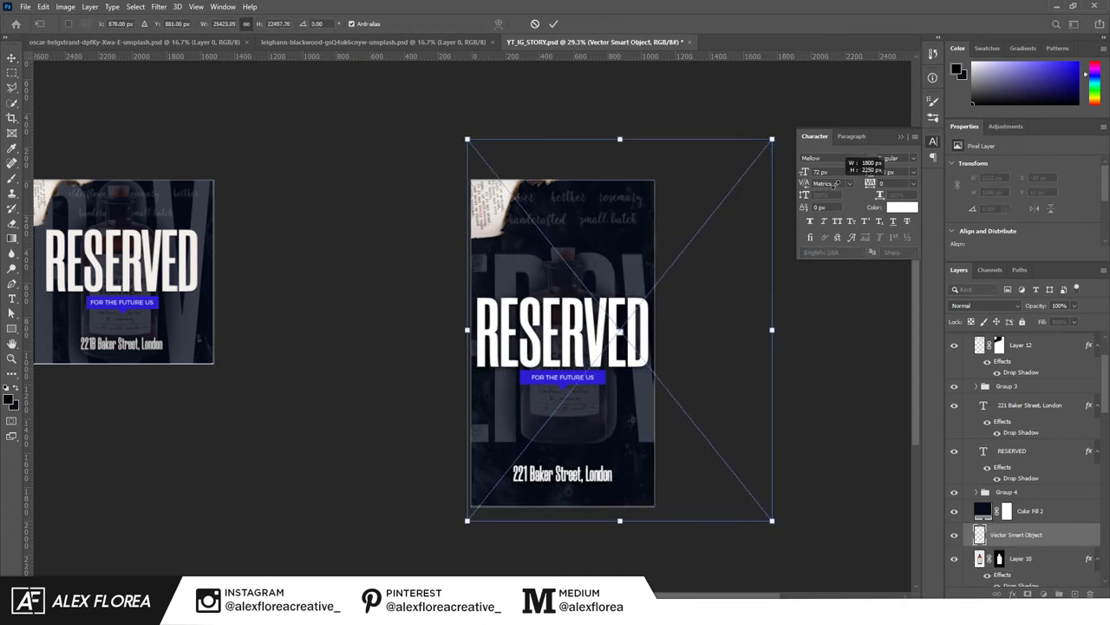
mouse_move(851, 175)
left_mouse_down()
mouse_move(731, 153)
mouse_move(699, 171)
left_mouse_up()
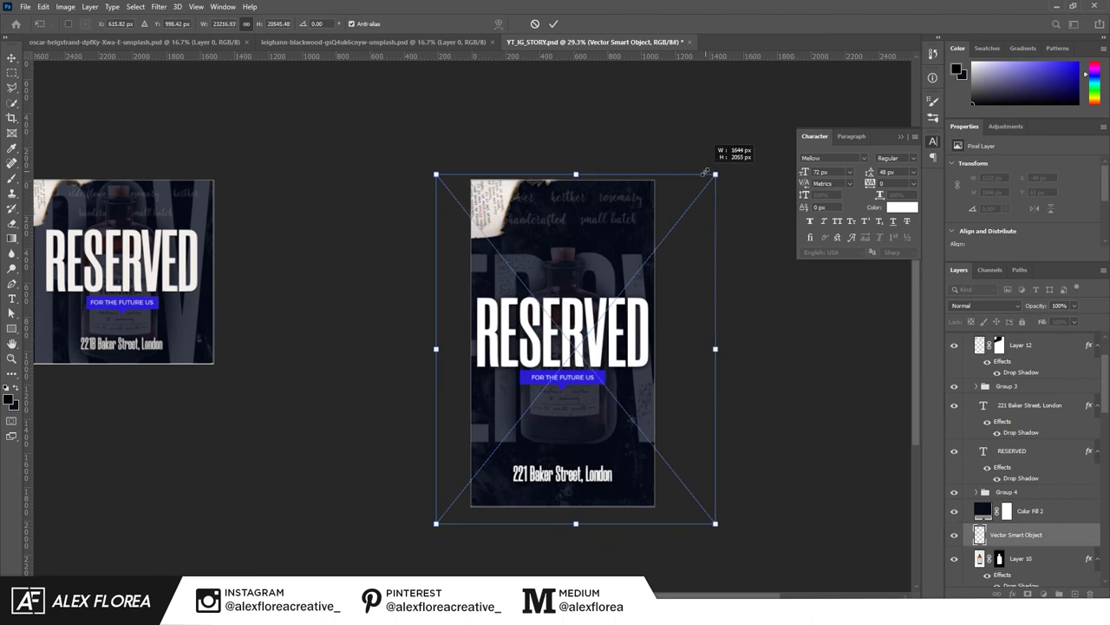
left_click(555, 25)
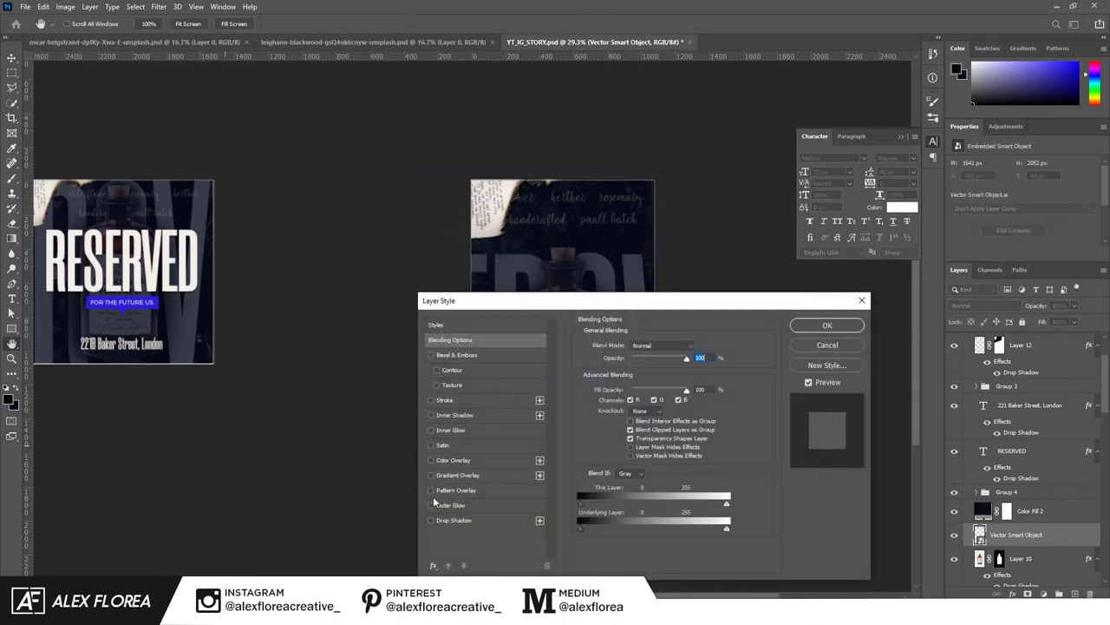
left_click(468, 521)
left_click(697, 347)
left_click(182, 345)
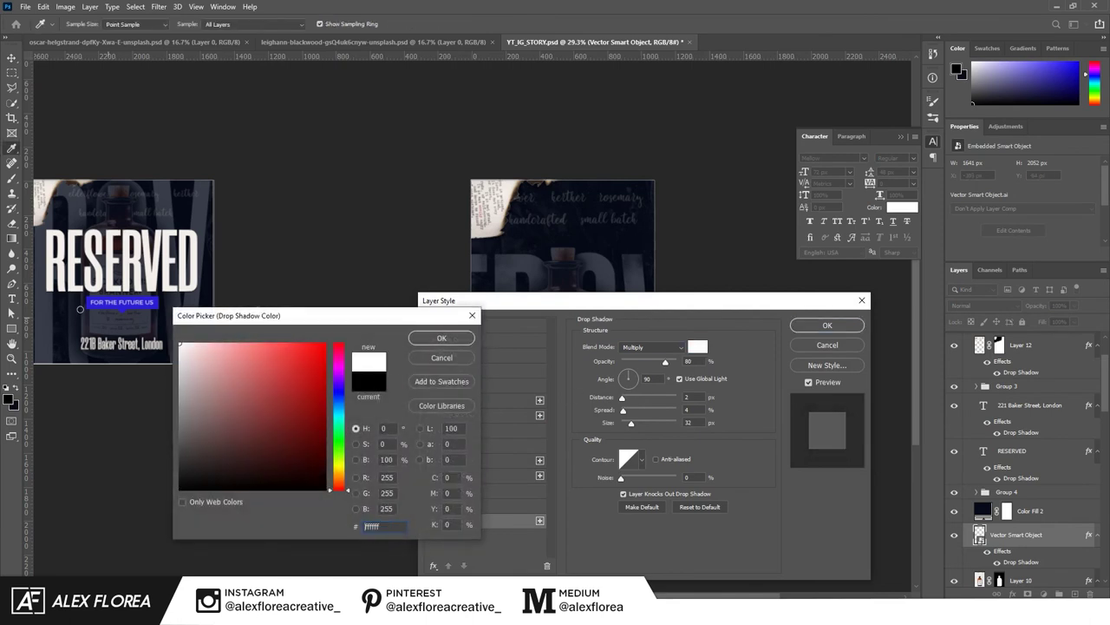
left_click(441, 338)
left_click(704, 359)
type("100")
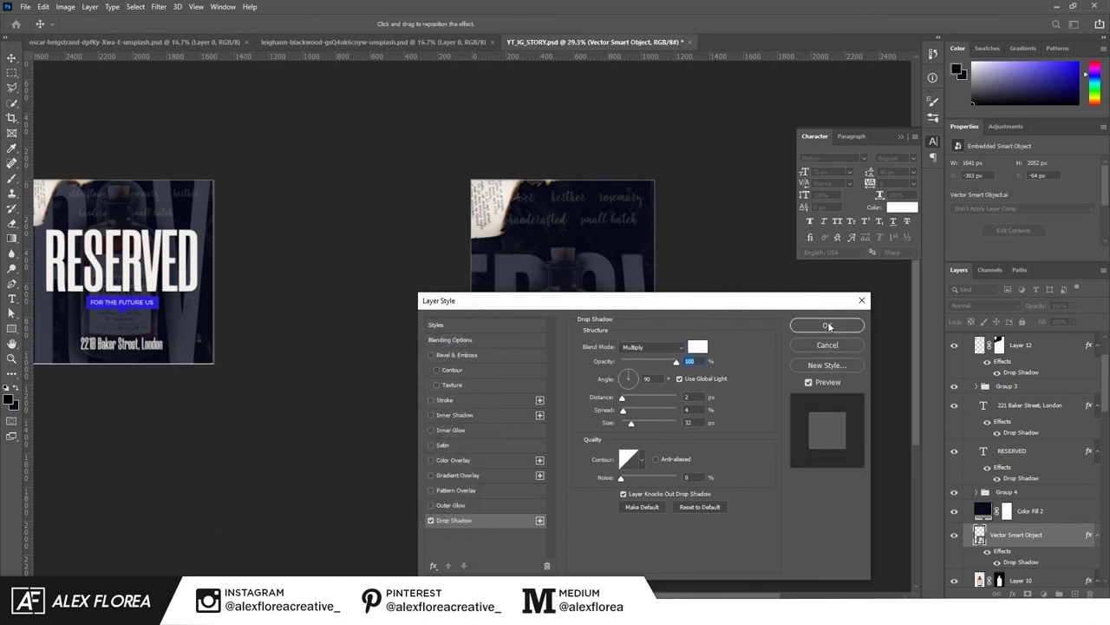
left_click(829, 326)
Move the texture layer above Color Fill 2.
scroll(632, 417, "up", 3)
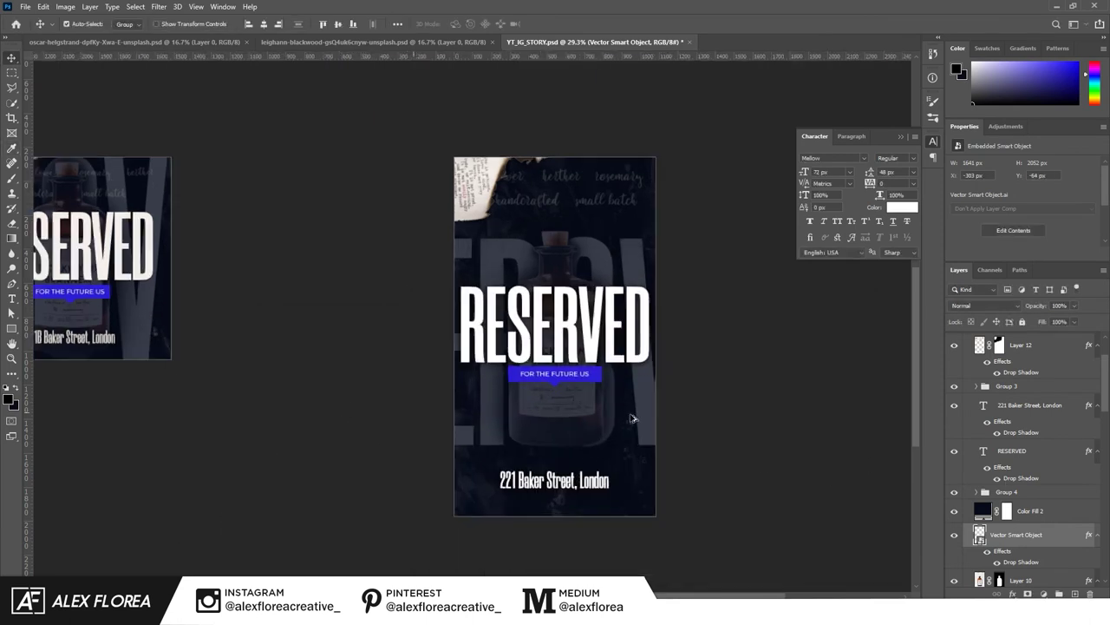
left_click_drag(1032, 536, 1011, 501)
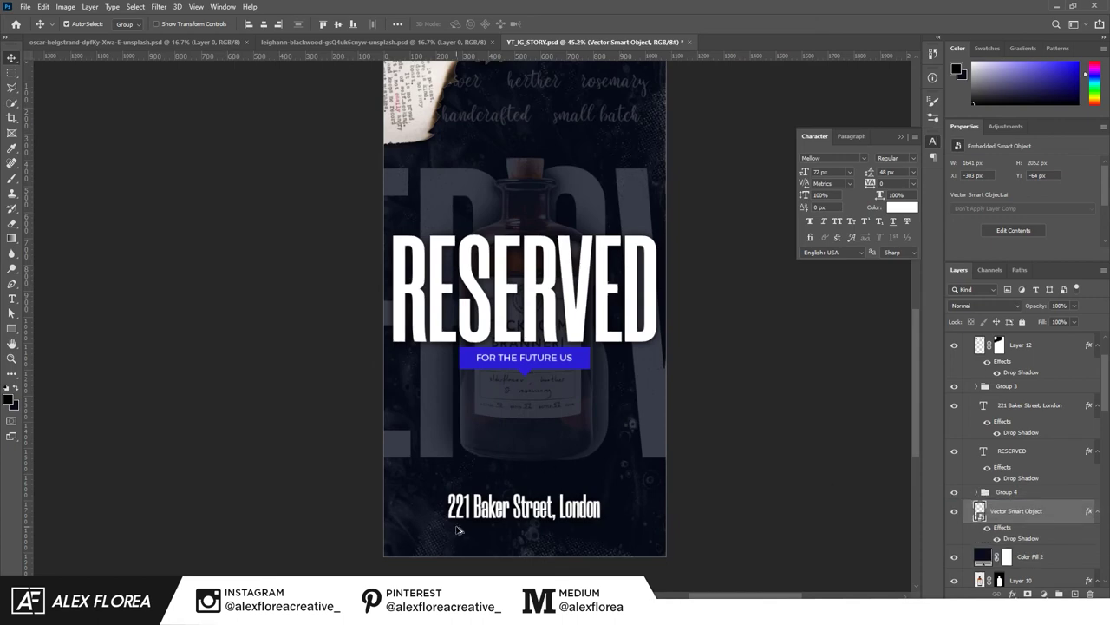
scroll(458, 530, "up", 1)
scroll(556, 406, "up", 1)
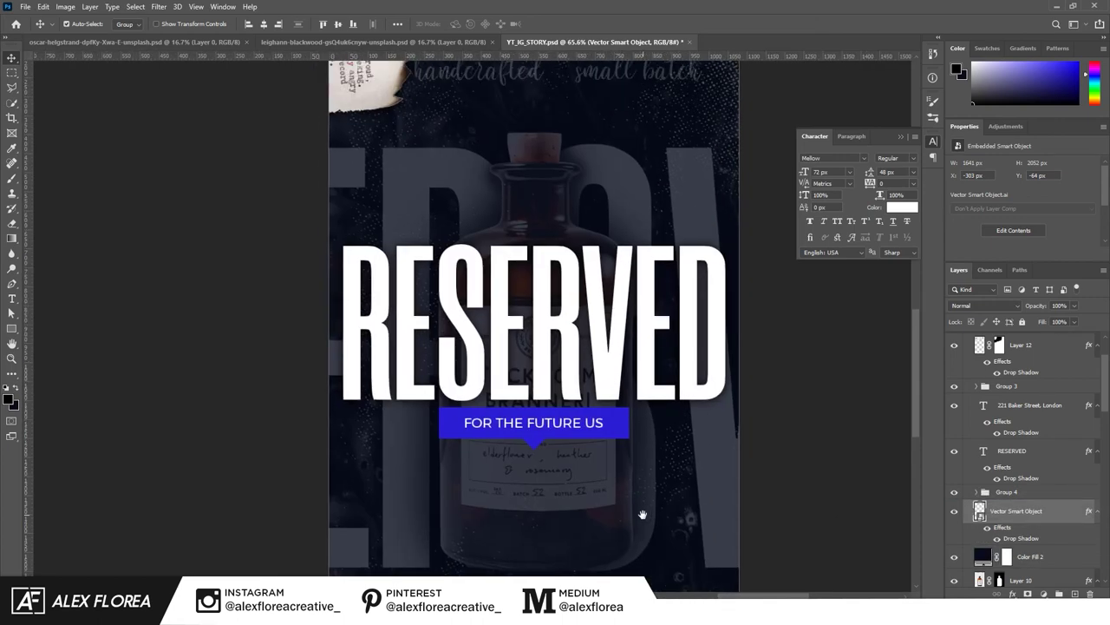
Enlarge the texture to 2095 × 2618 px so it overflows the story artboard.
key("ctrl+t")
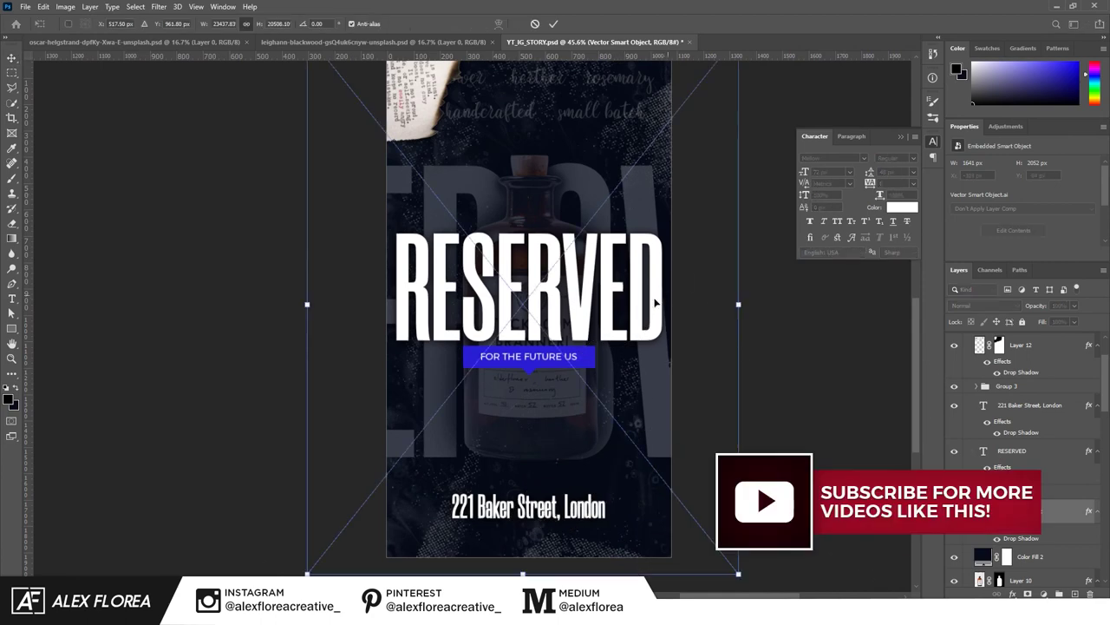
left_click_drag(639, 300, 626, 351)
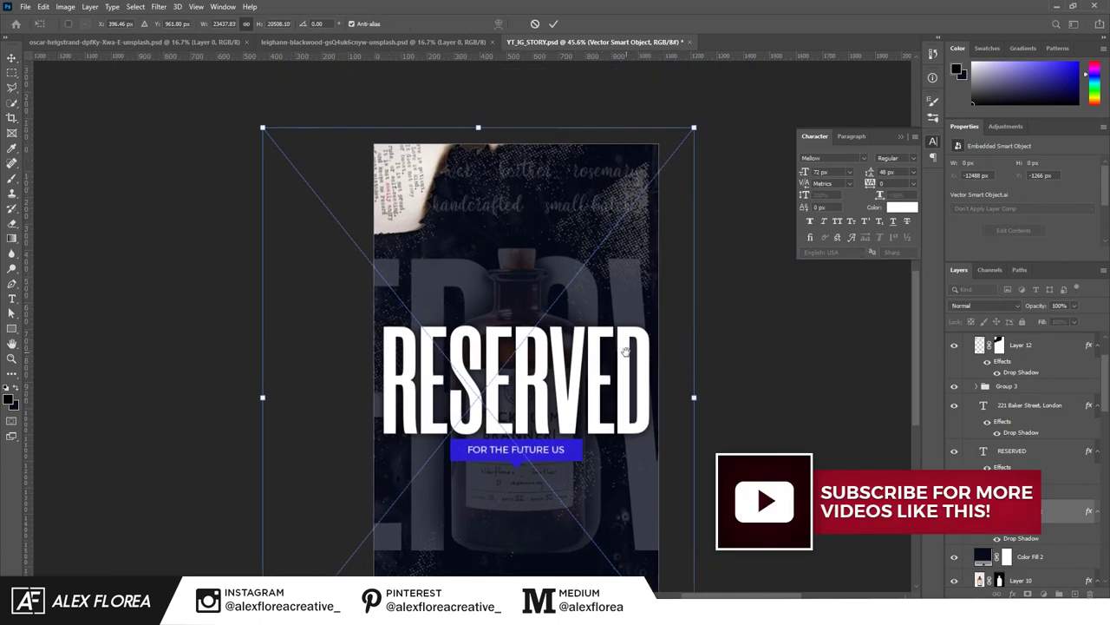
left_click_drag(691, 127, 772, 24)
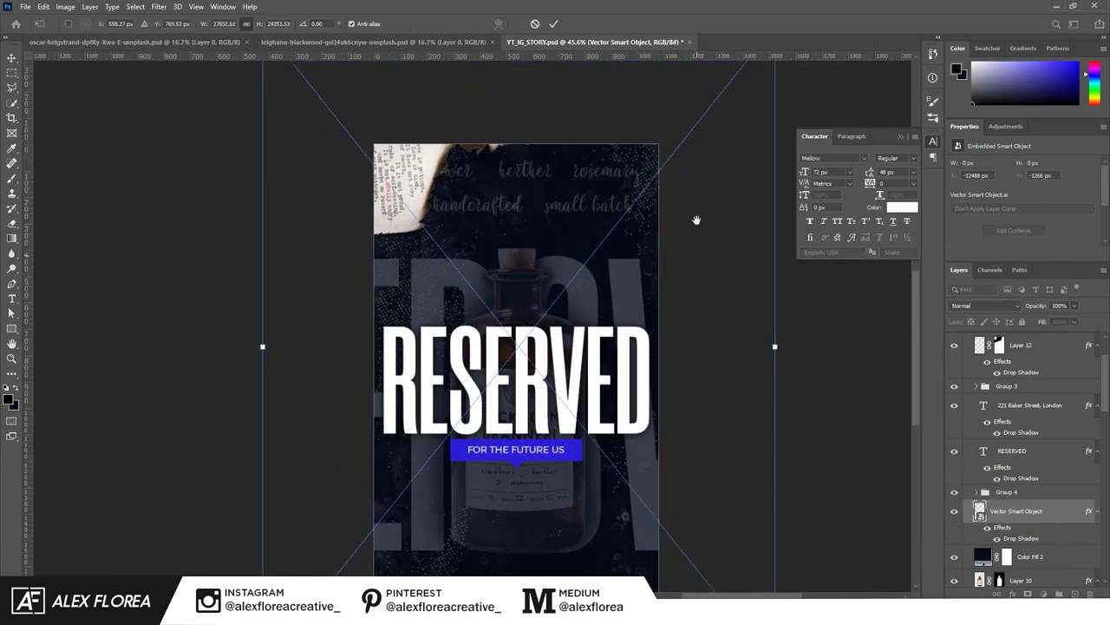
scroll(349, 462, "down", 3)
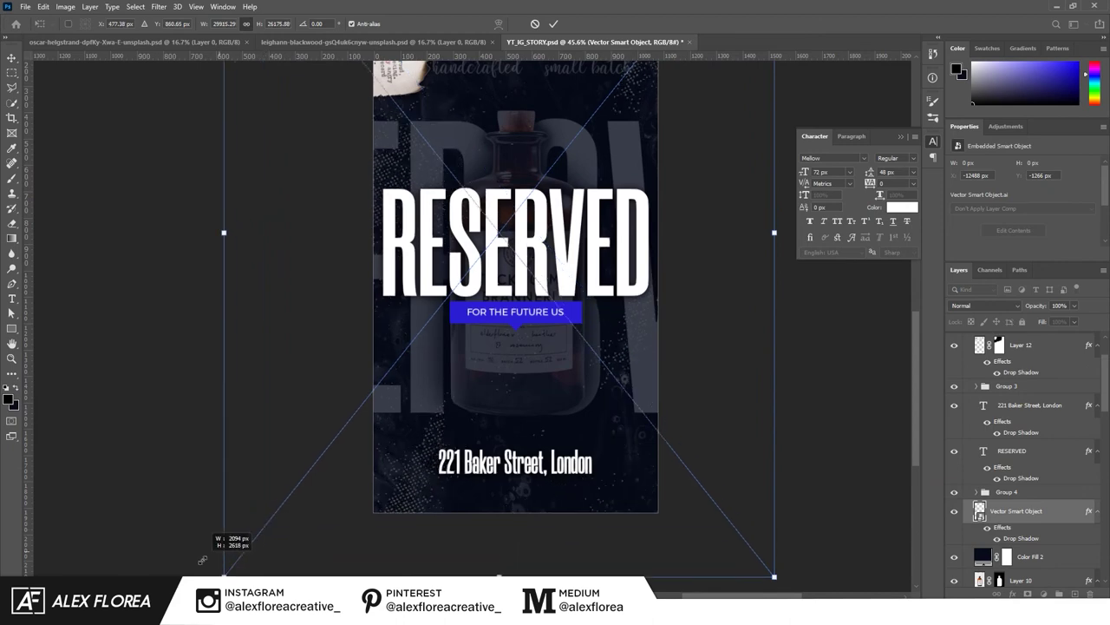
left_click_drag(261, 526, 223, 575)
scroll(585, 391, "up", 3)
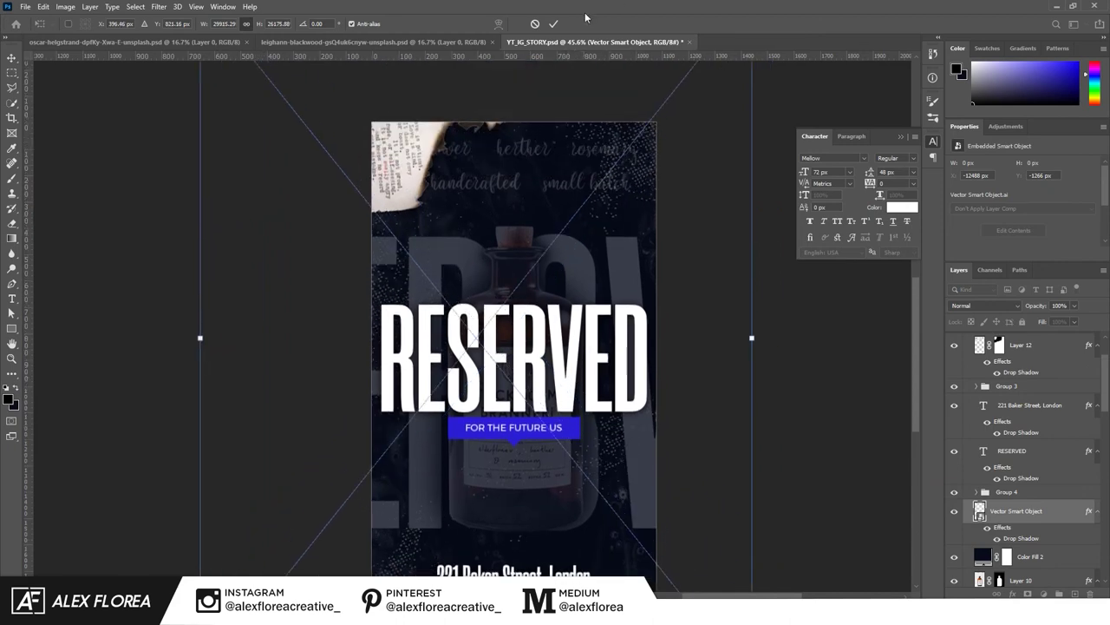
left_click(554, 23)
scroll(763, 384, "down", 1)
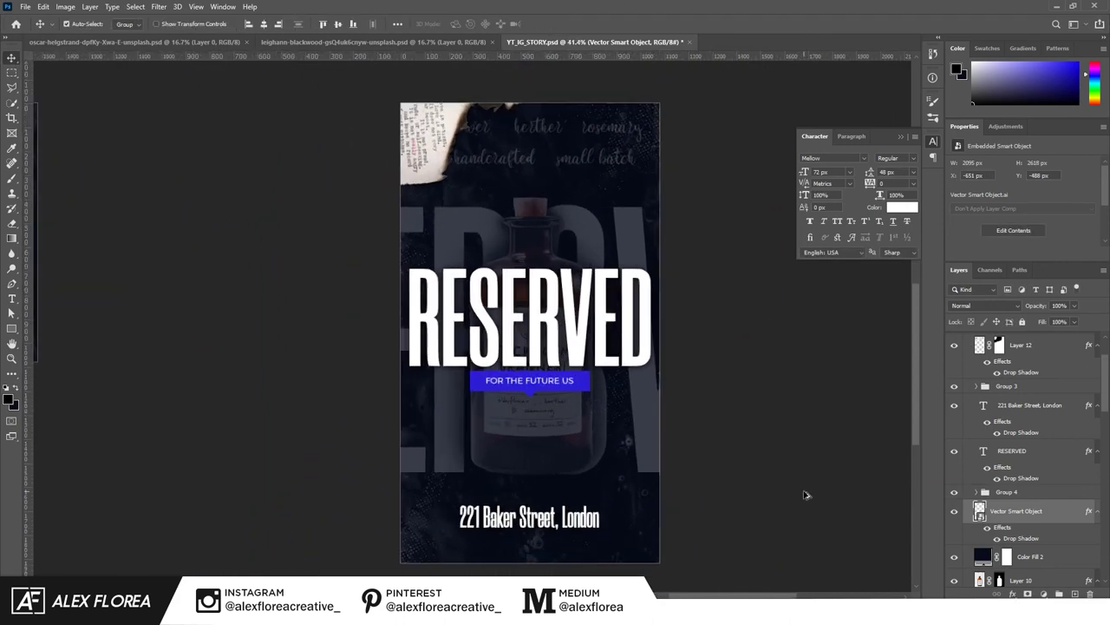
left_click_drag(763, 460, 658, 448)
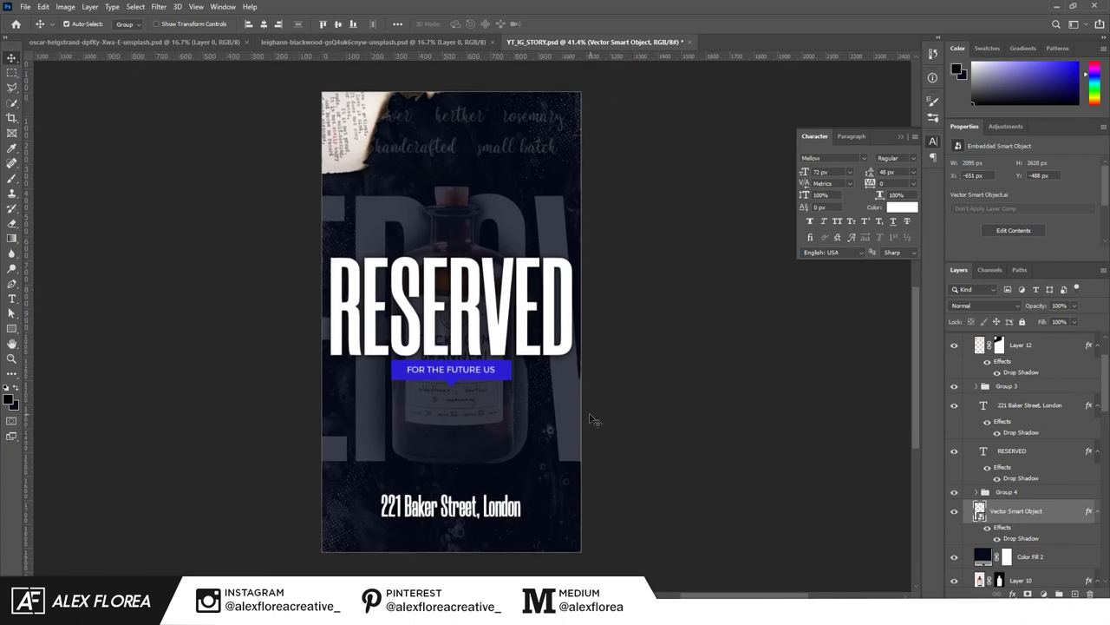
Add Artboard 2 beside the poster and set its height to 1080 px.
left_click(615, 323)
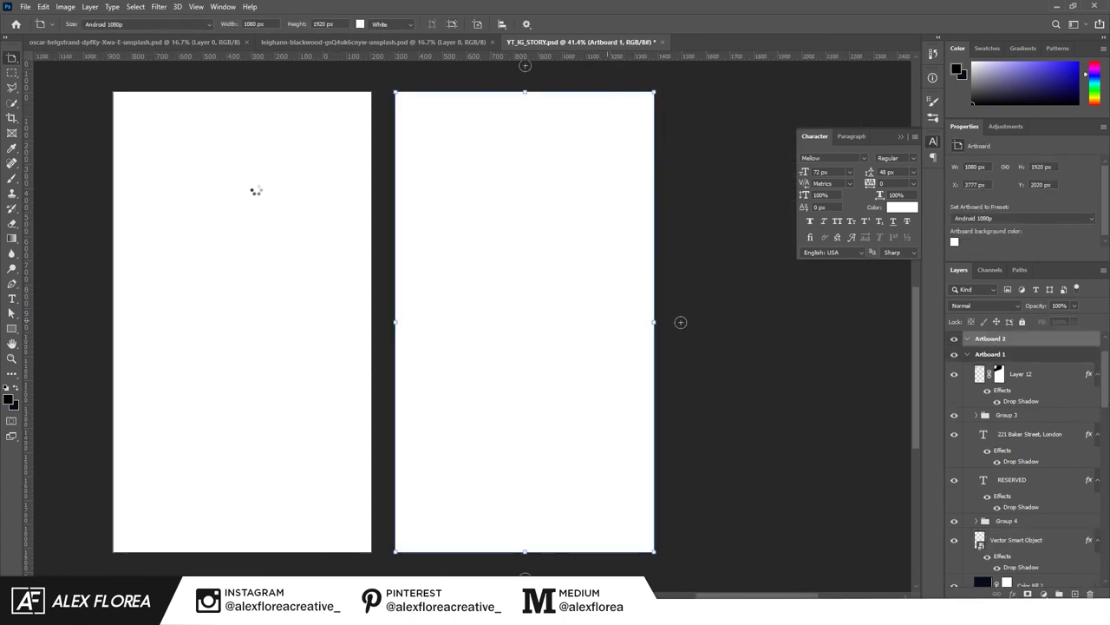
mouse_move(473, 139)
left_mouse_down()
mouse_move(401, 140)
mouse_move(451, 147)
left_mouse_up()
key("v")
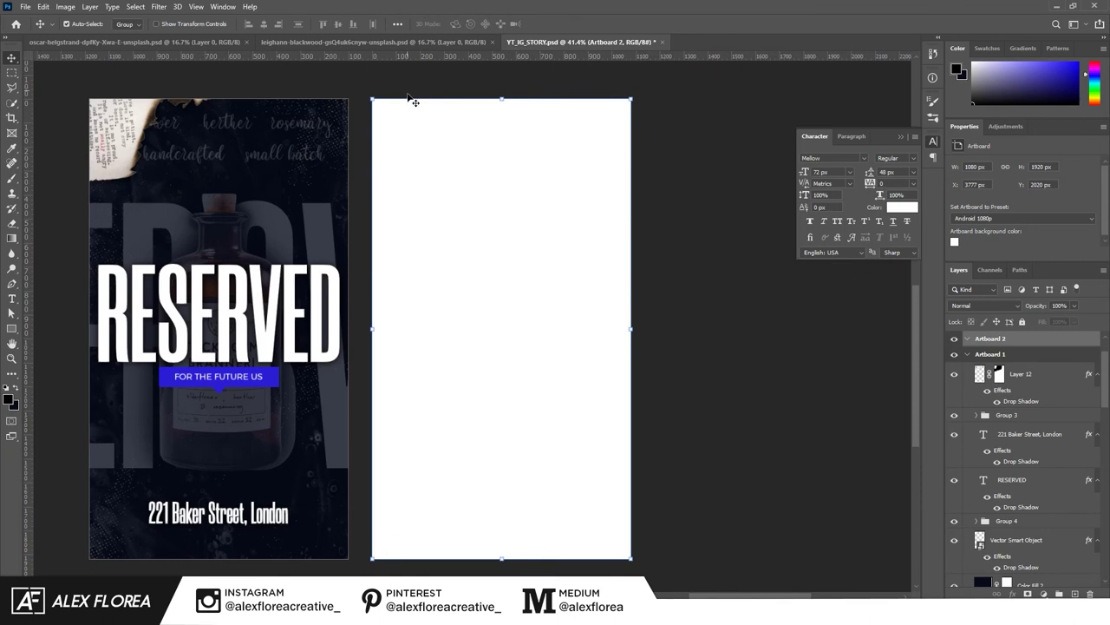
key("shift+v")
type("1080")
key("Return")
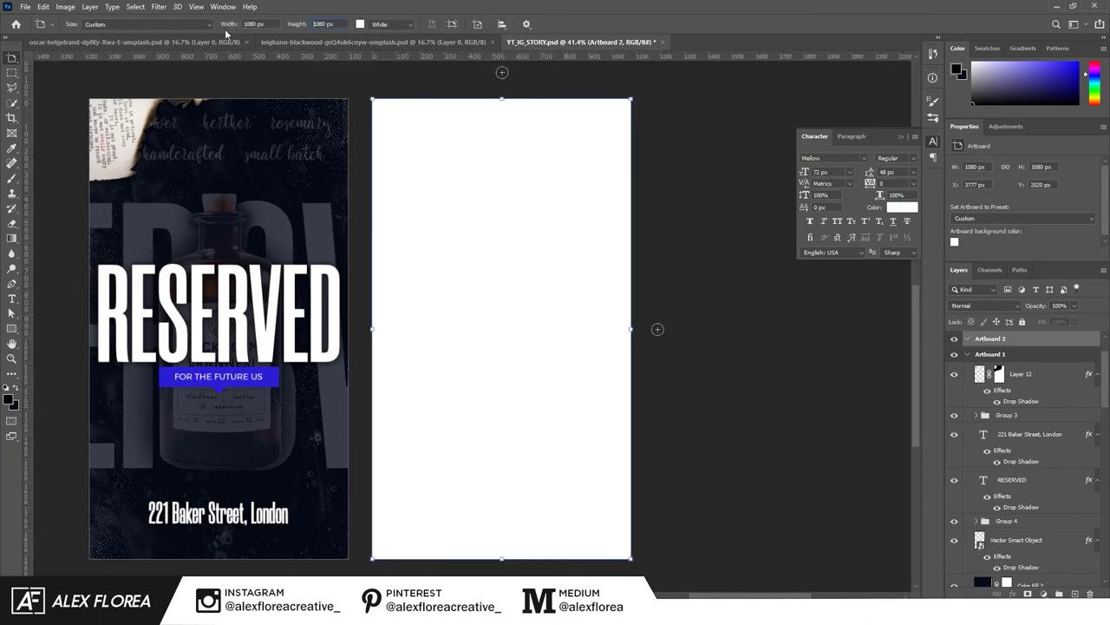
key("v")
Select Color Fill 2, Layers 10 and 11 and the ersv text, and change it to rsv.
left_click(1023, 583)
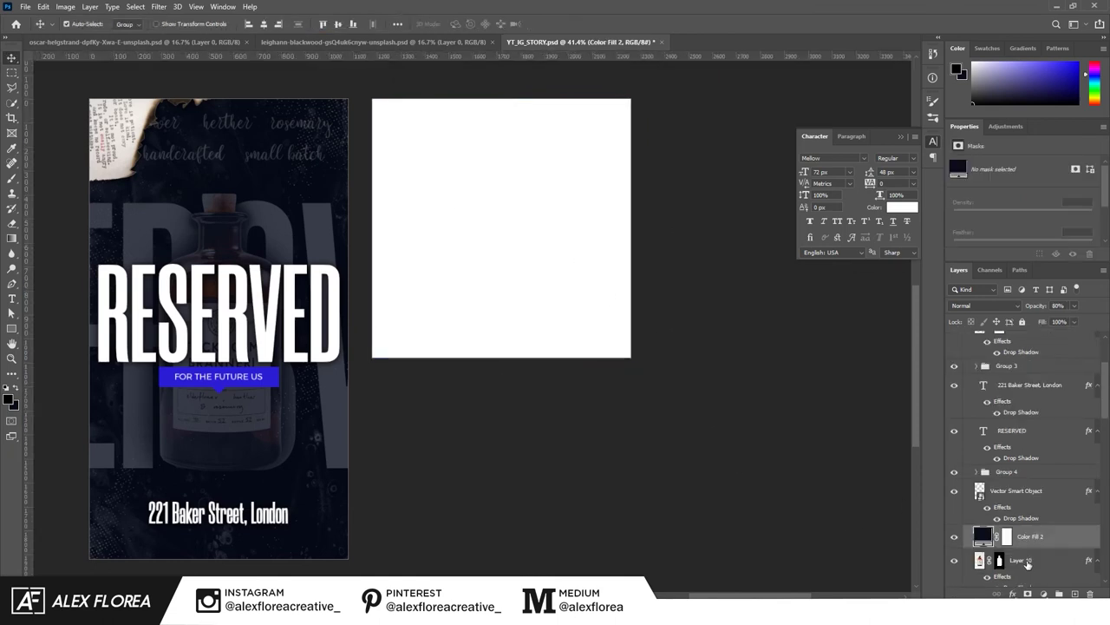
scroll(1028, 547, "down", 2)
left_click(1032, 515, "shift")
scroll(1024, 546, "down", 1)
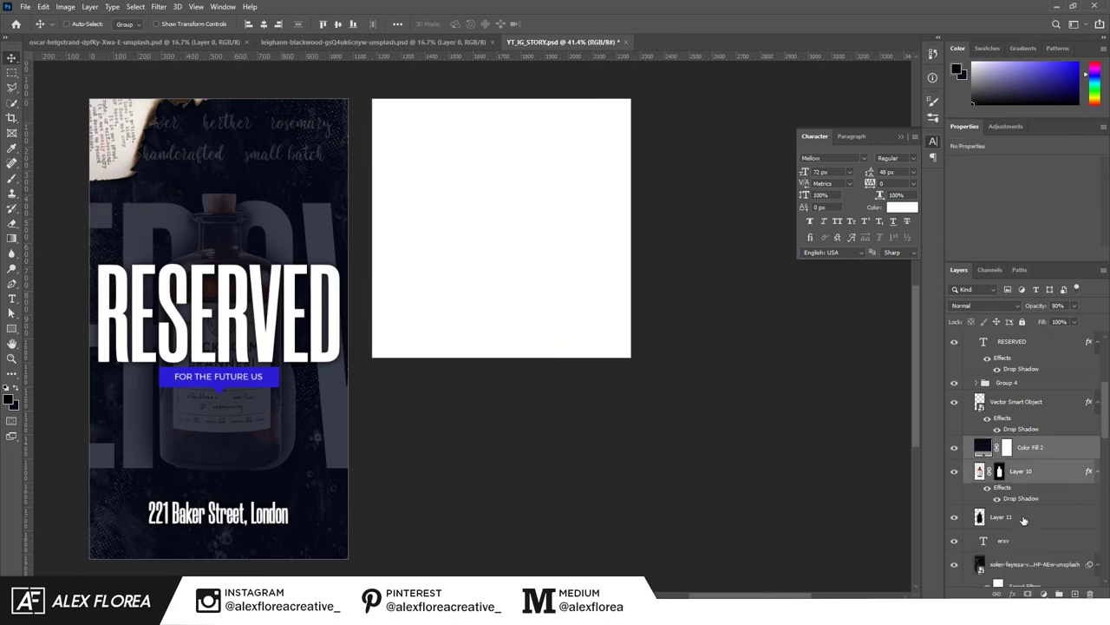
left_click(1024, 521, "shift")
scroll(1021, 545, "down", 1)
left_click(1022, 493, "shift")
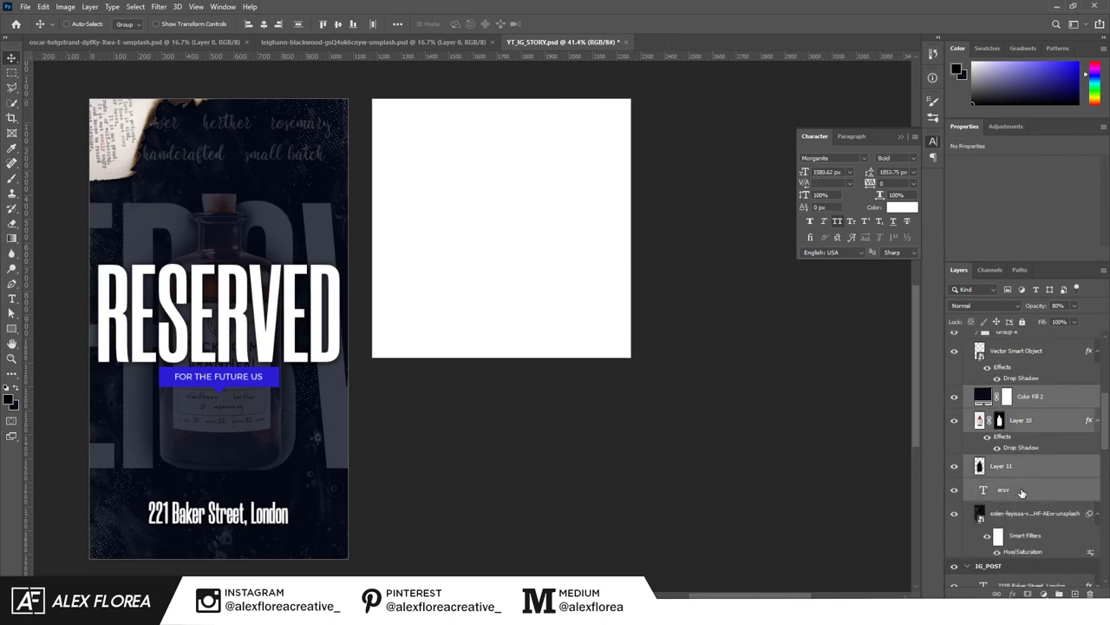
double_click(983, 489)
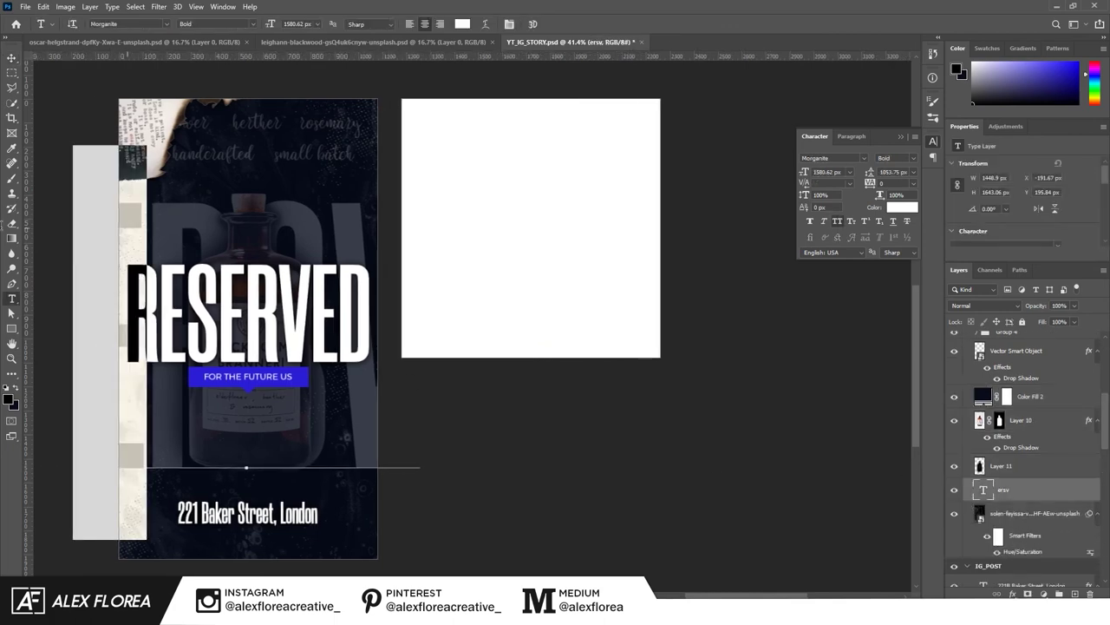
key("BackSpace")
key("Escape")
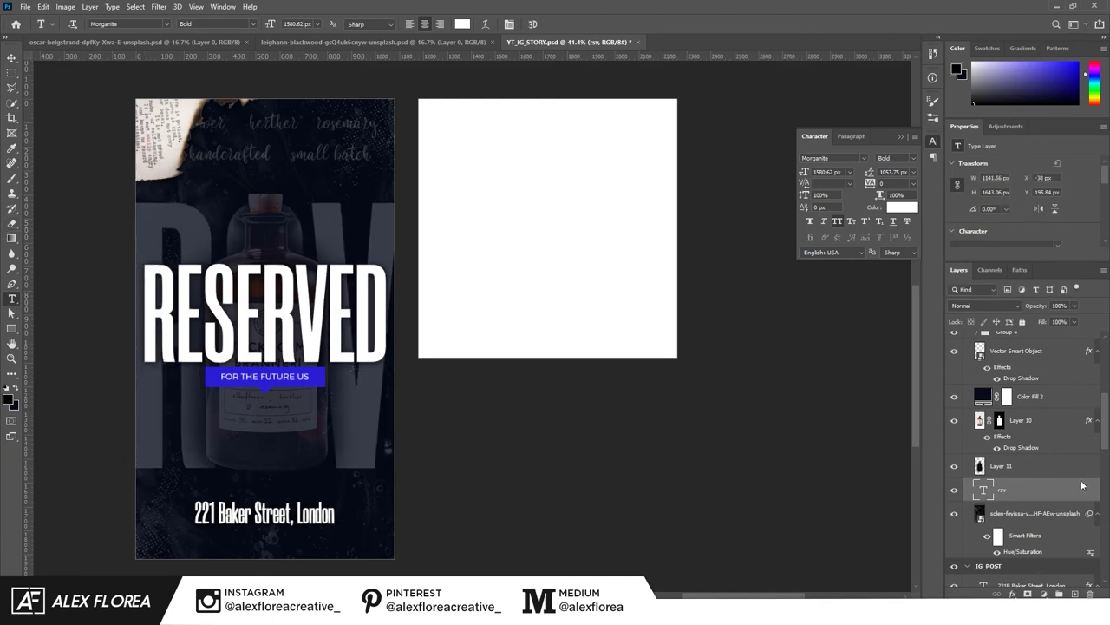
Move the bottle design layers into the square Artboard 2.
key("v")
left_click(1049, 518)
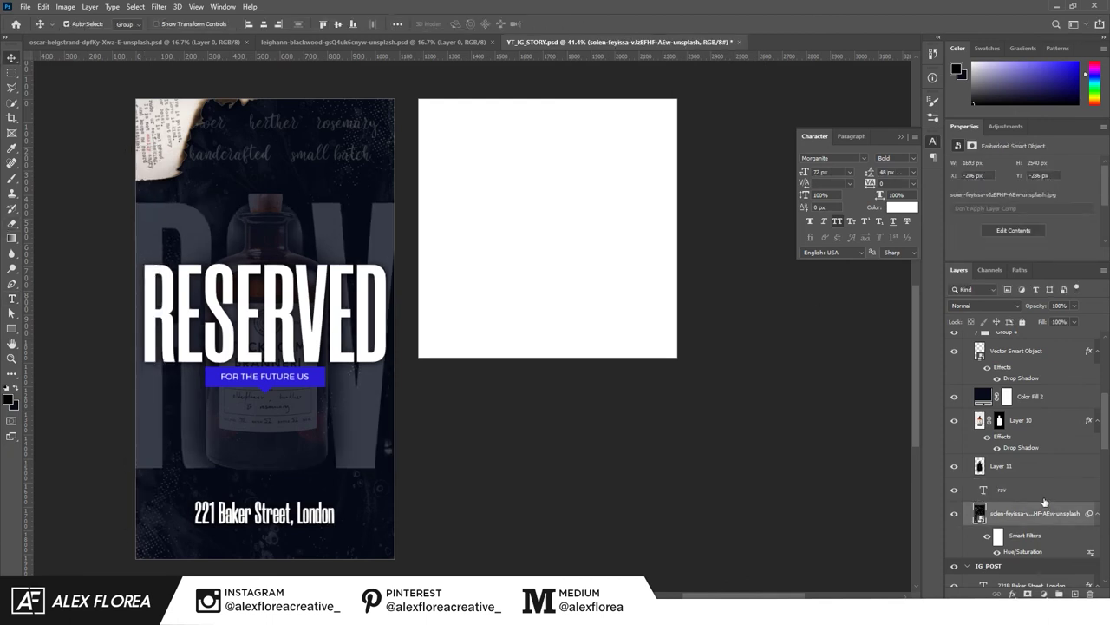
left_click(1028, 420)
left_click(1028, 396, "shift")
scroll(1041, 434, "up", 3)
scroll(1050, 520, "up", 2)
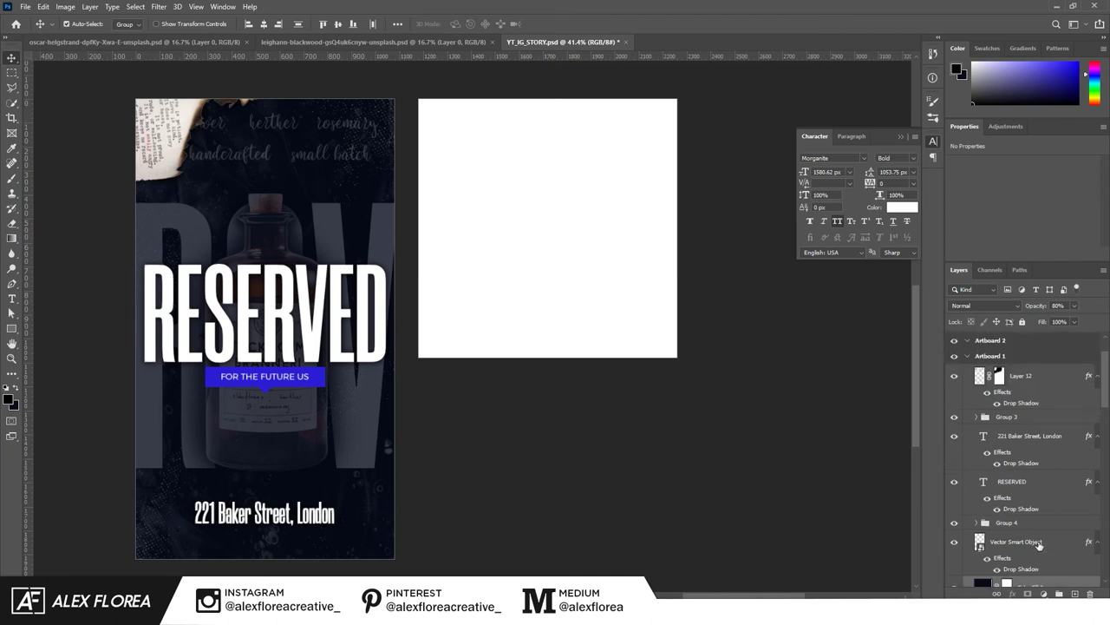
left_click_drag(1046, 570, 991, 340)
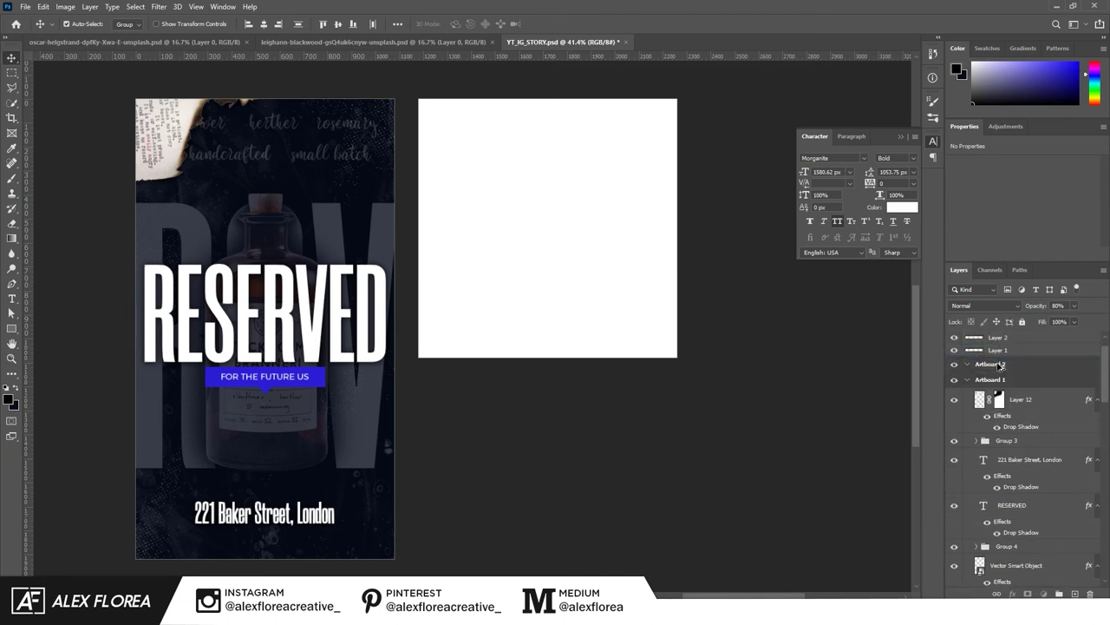
Scale the bottle and rsv layers down to about 72% and position them on the square.
left_click(1032, 454)
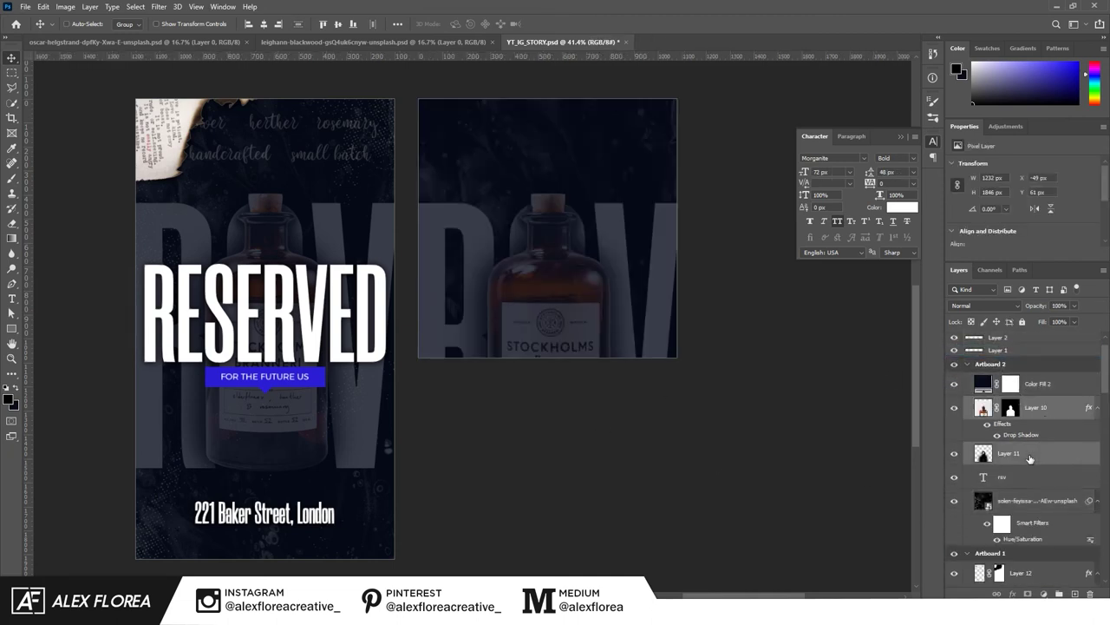
left_click(1028, 477, "shift")
key("ctrl+t")
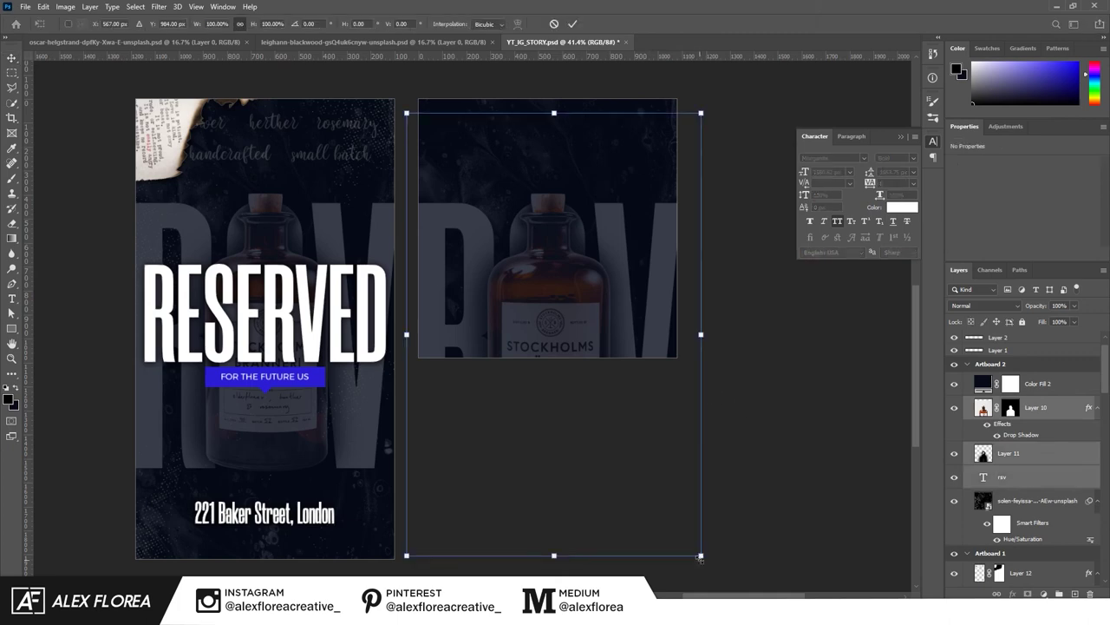
left_click_drag(700, 556, 659, 494)
left_click_drag(613, 459, 611, 385)
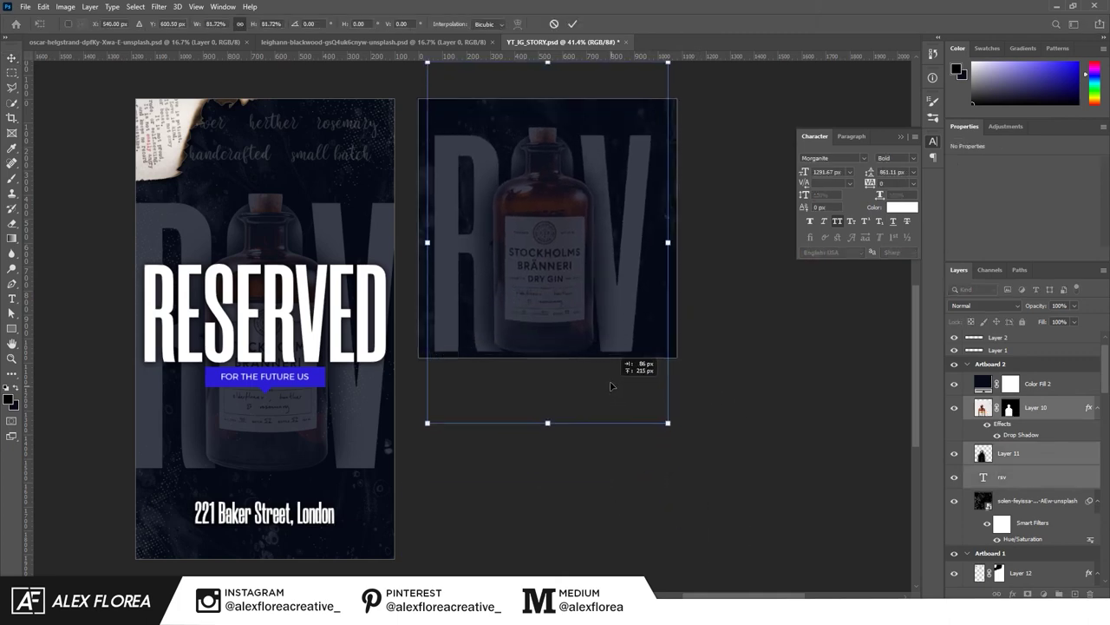
left_click_drag(668, 423, 646, 397)
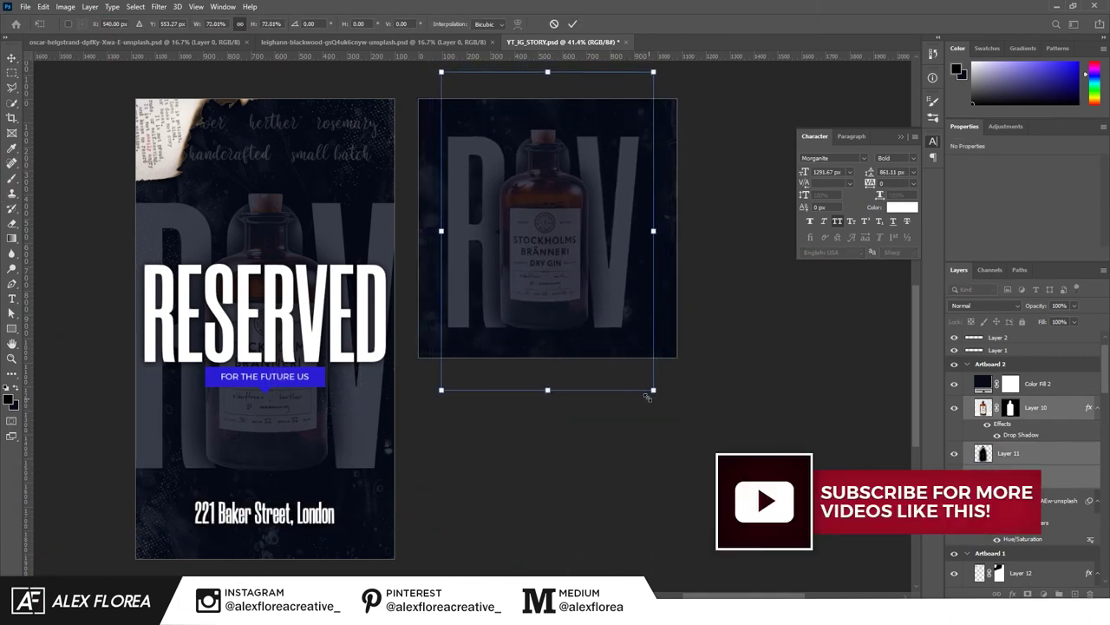
key("Return")
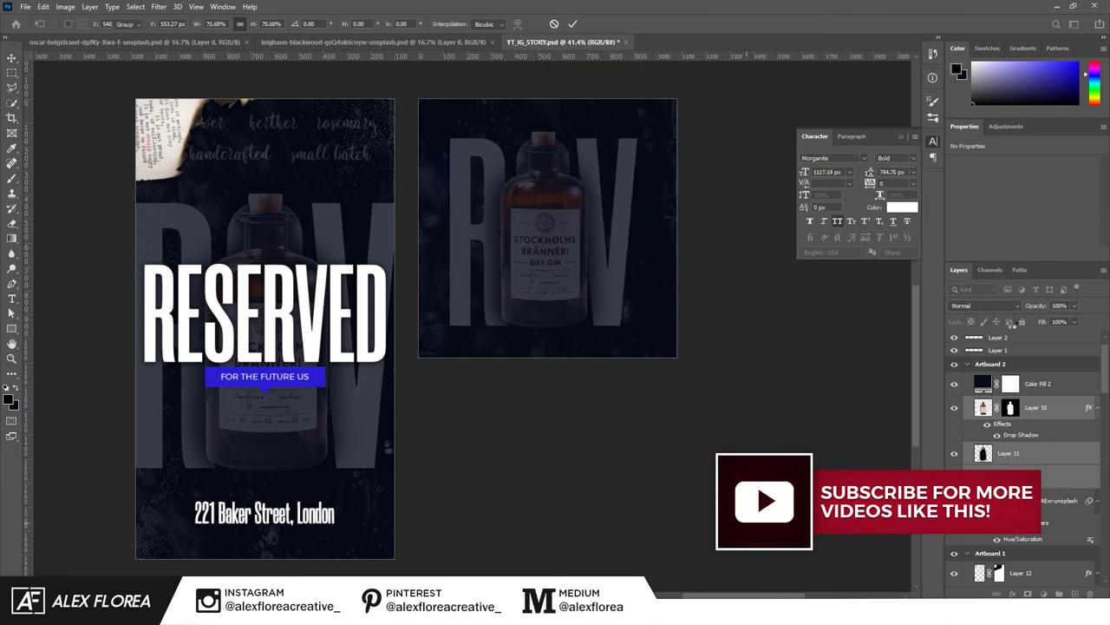
Enlarge the RSV letters to 1544.46 px and centre them horizontally.
left_click(1044, 478)
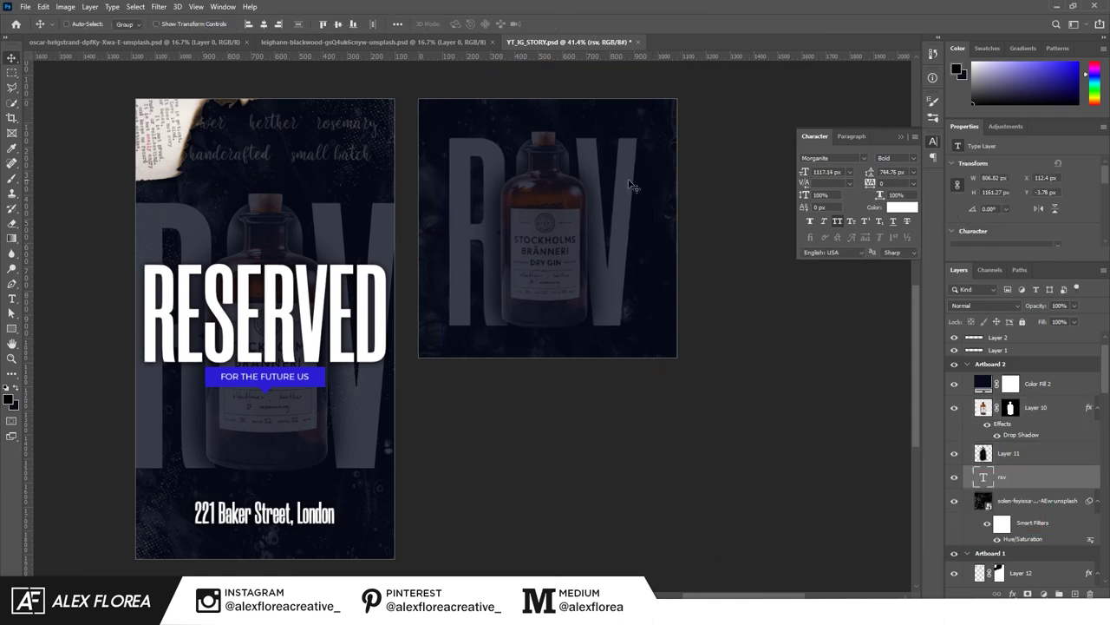
key("ctrl+t")
left_click_drag(657, 87, 694, 69)
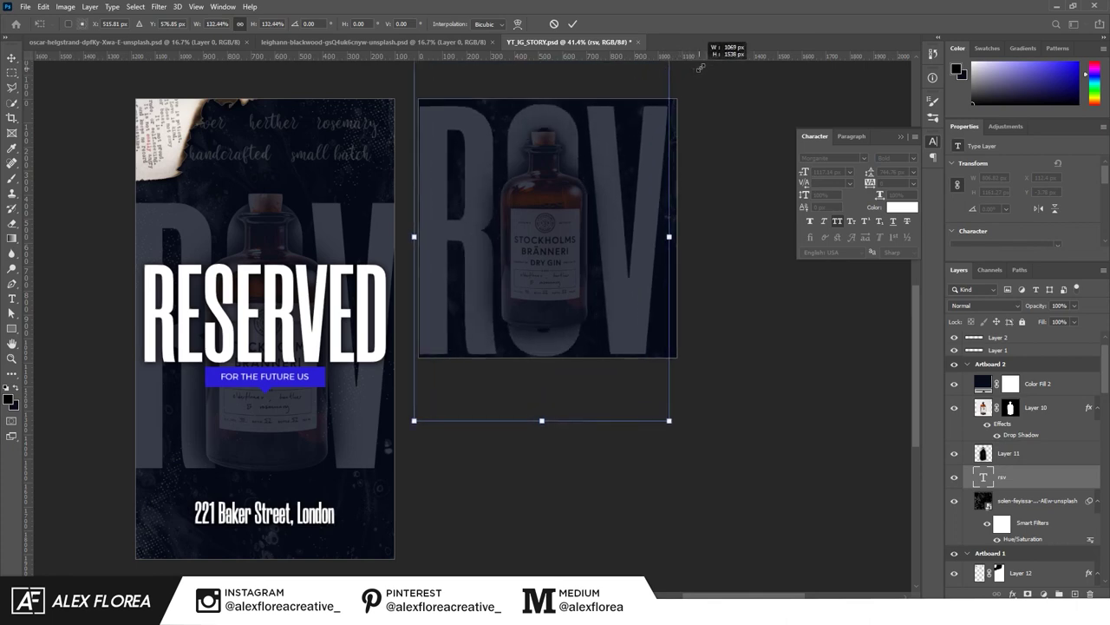
left_click_drag(695, 69, 708, 65)
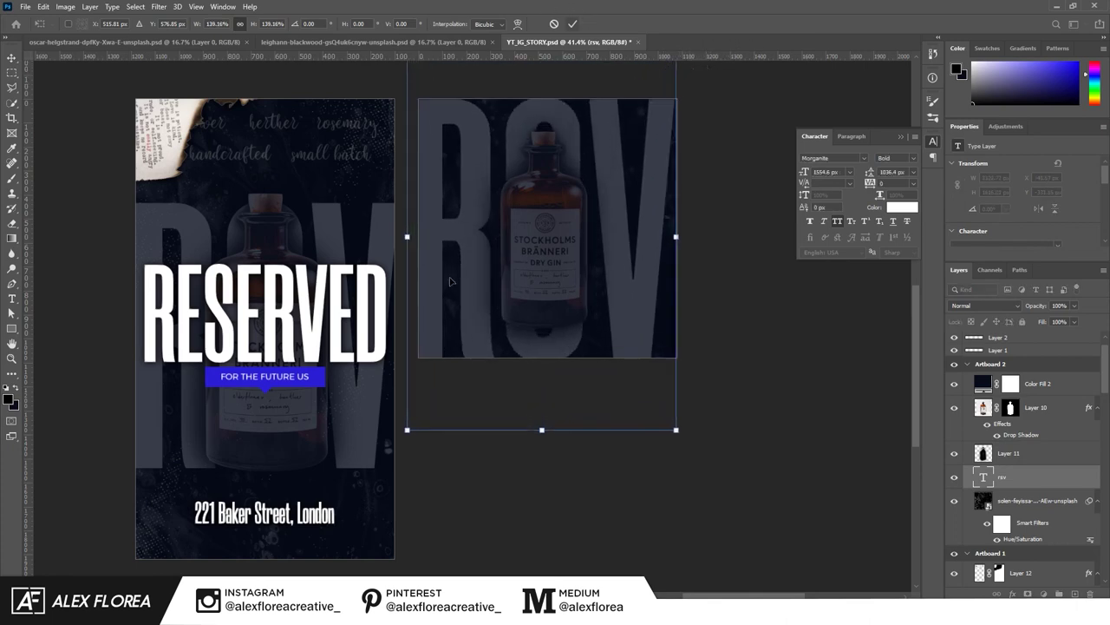
left_click_drag(406, 429, 406, 431)
left_click(572, 24)
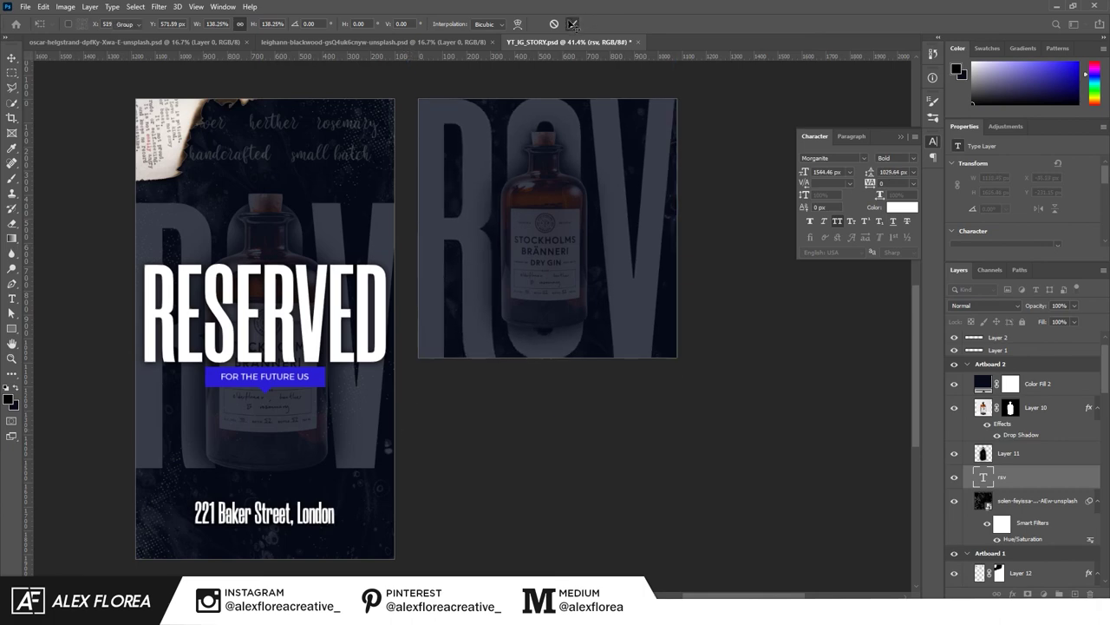
left_click(266, 25)
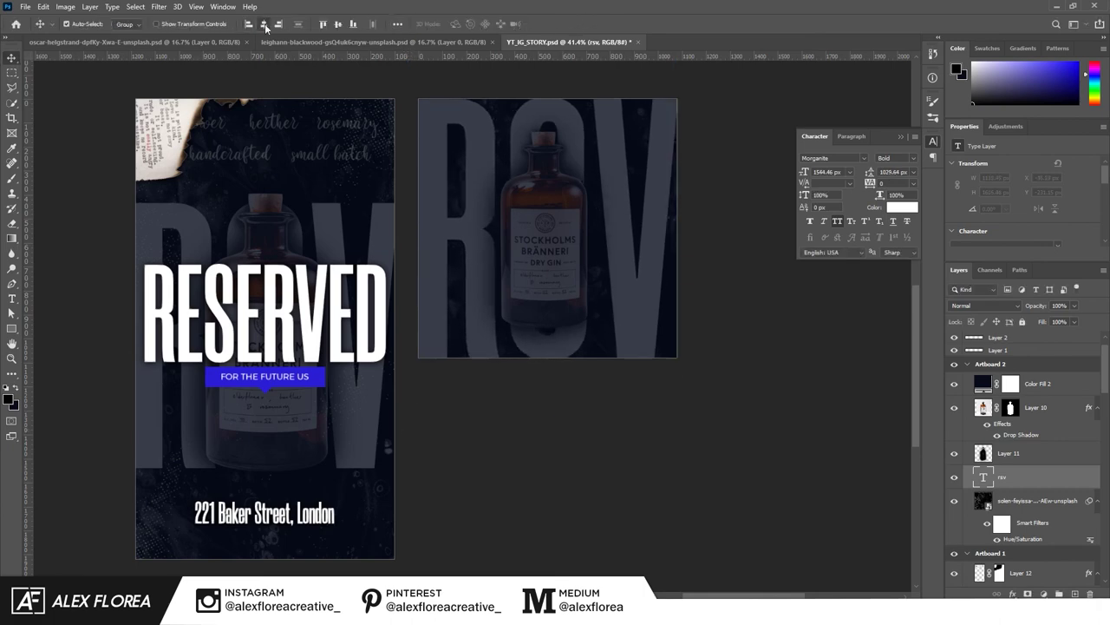
Select the bottle Layer 11 and nudge it right then left.
left_click(1037, 407)
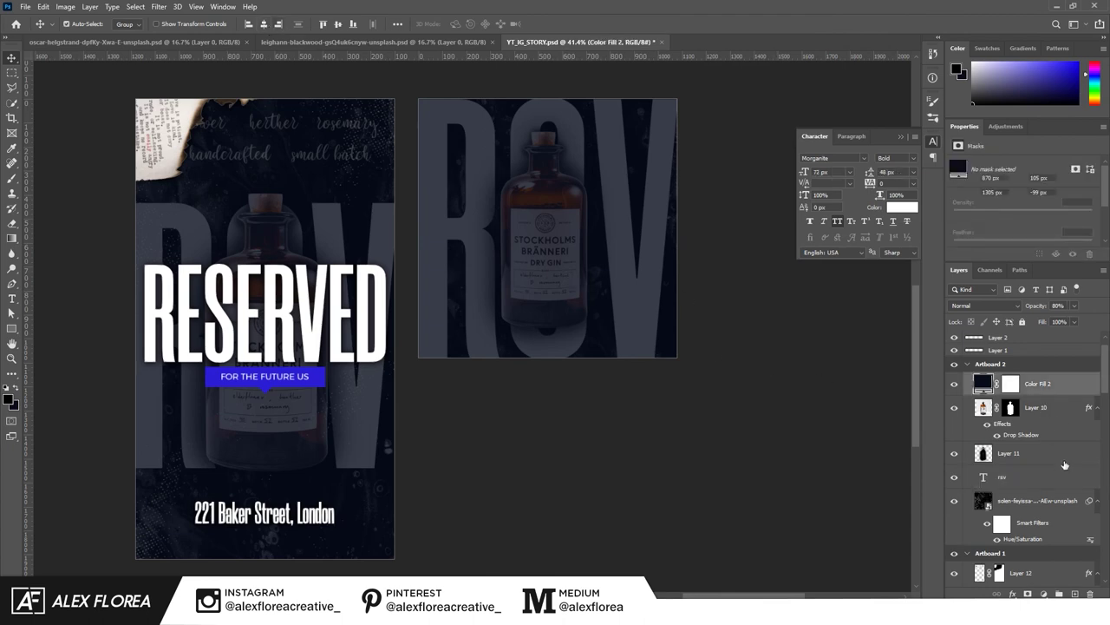
left_click(1023, 452)
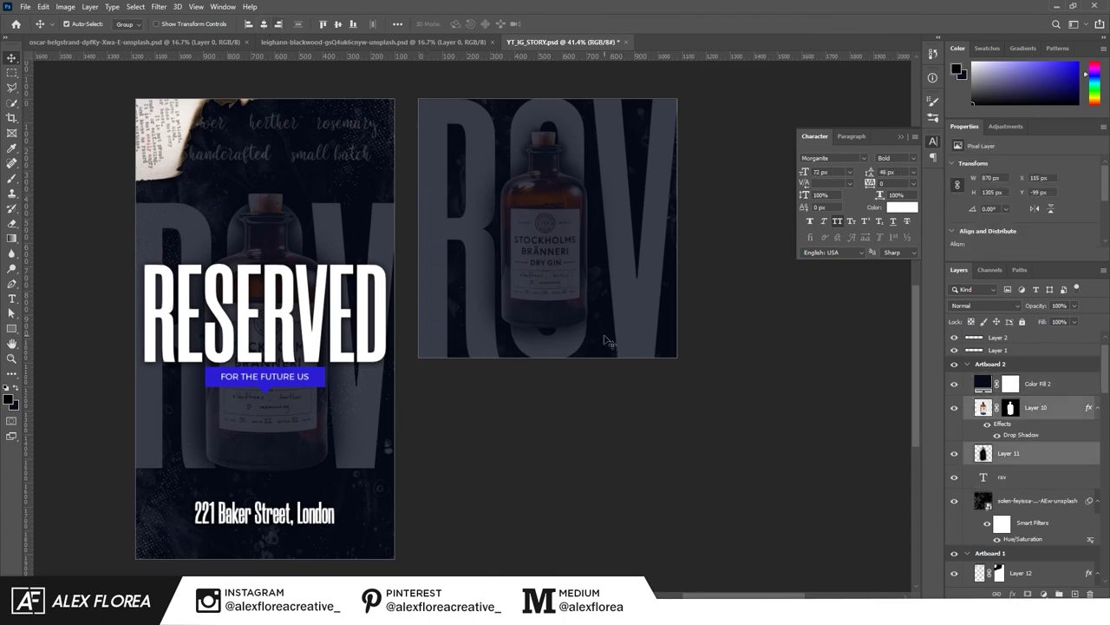
key("Right")
key("Right")
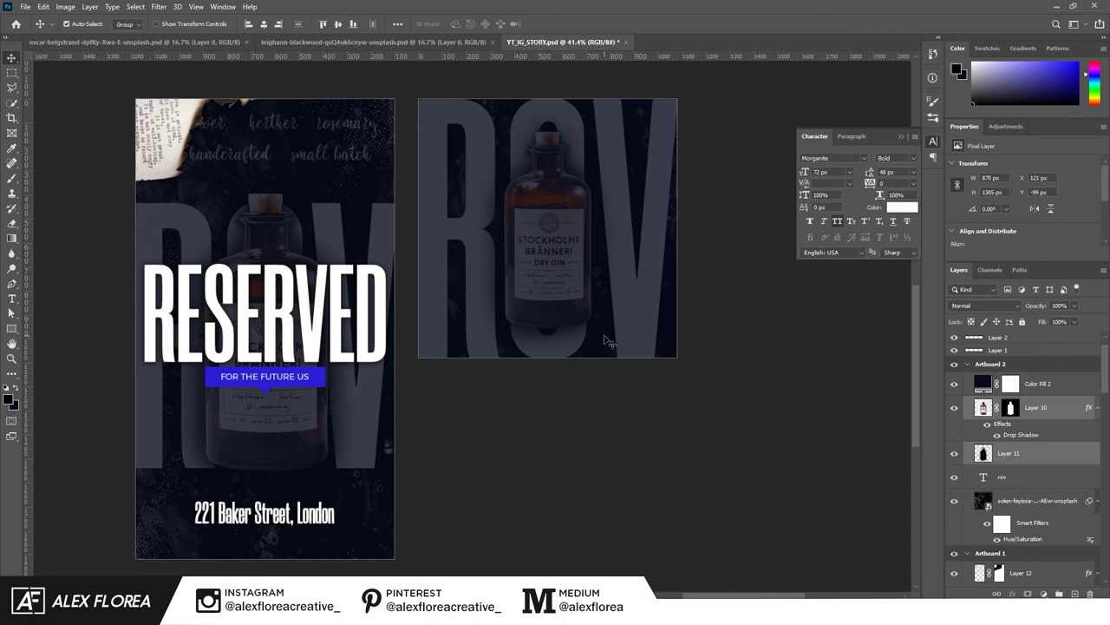
key("Left")
key("Left")
key("Left")
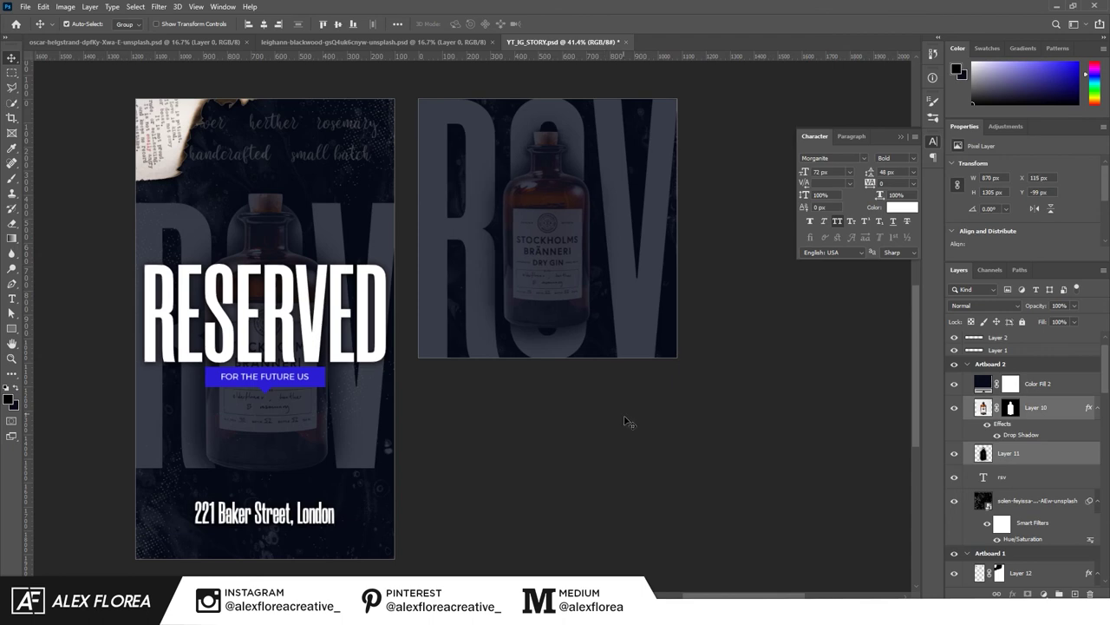
Copy the RESERVED title and tagline onto the square, shrink to about 86%, and centre them.
left_click(347, 338)
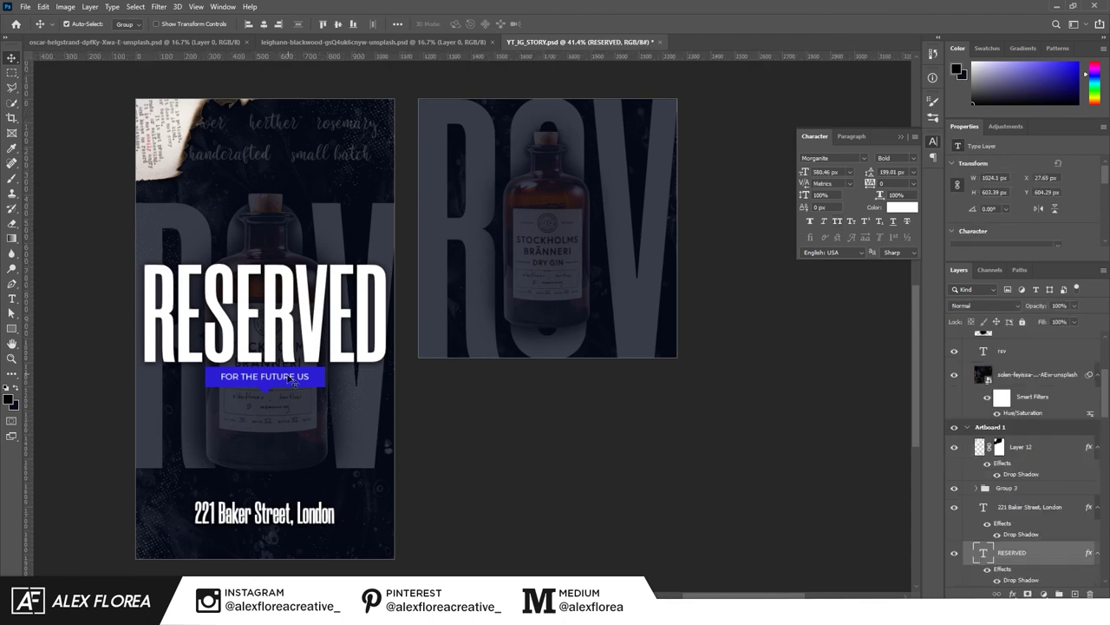
left_click_drag(296, 337, 583, 268)
key("ctrl+t")
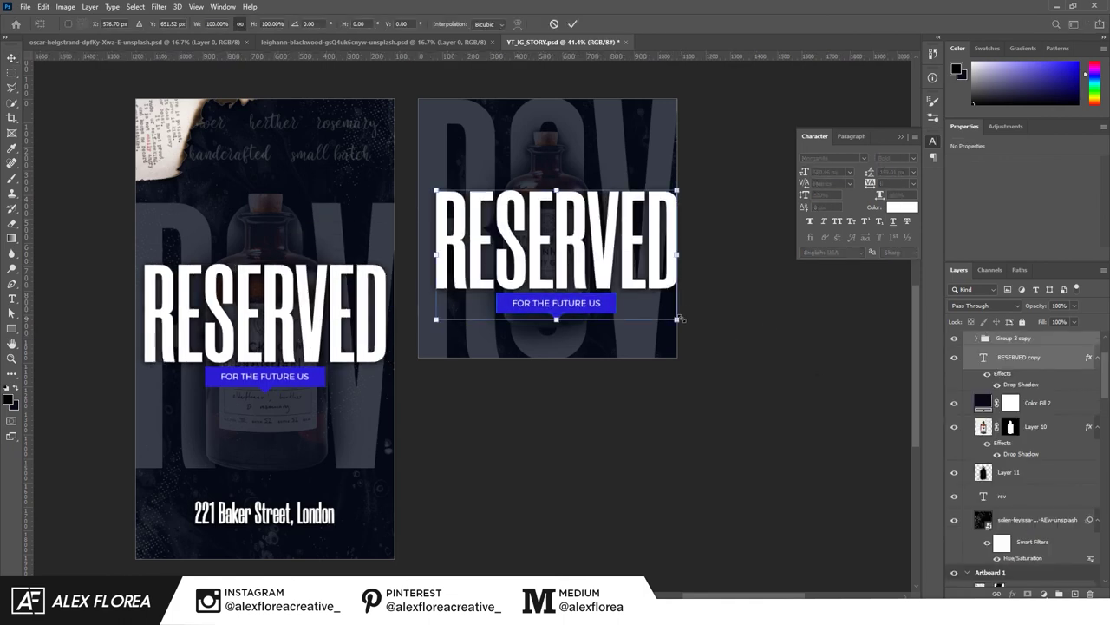
left_click_drag(677, 322, 643, 301)
key("Return")
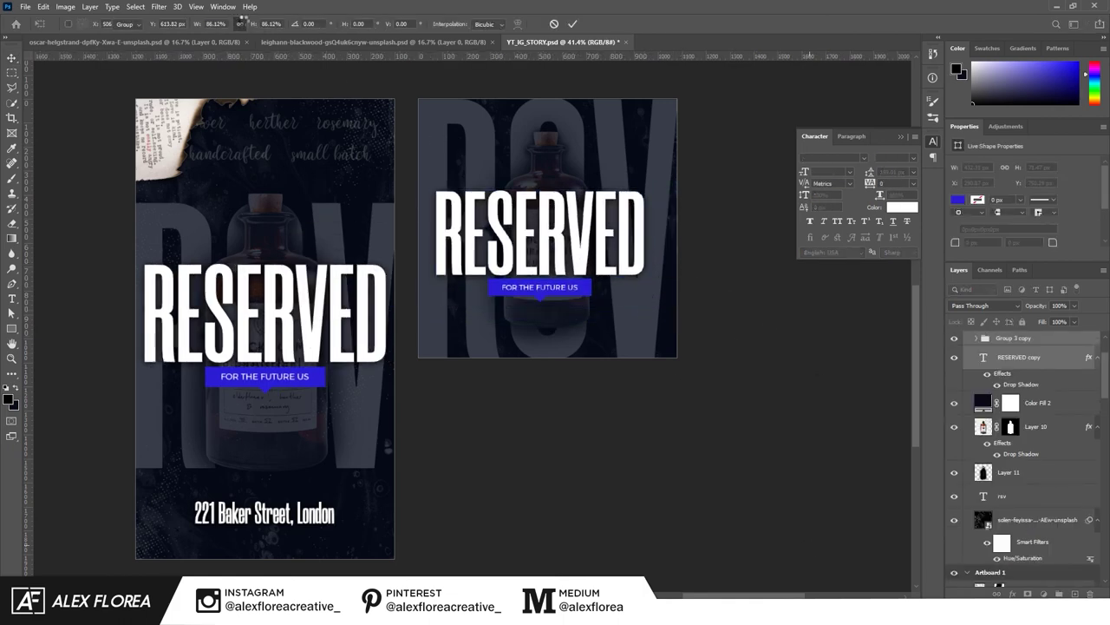
left_click(265, 26)
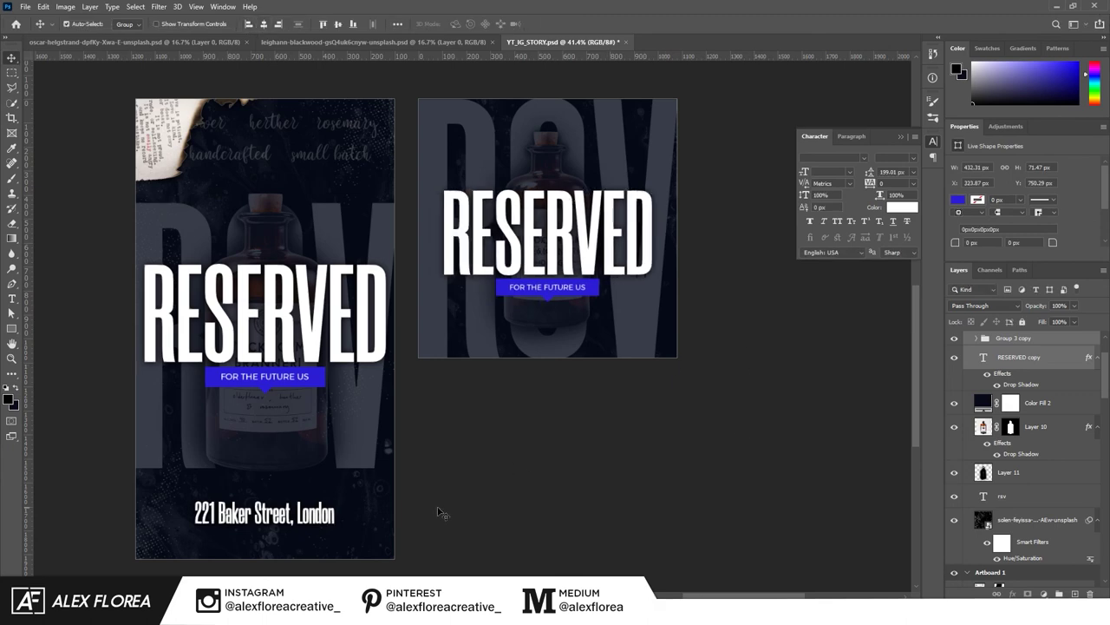
Copy the 221 Baker Street, London address onto the square at 110 px, centred horizontally.
left_click_drag(269, 520, 590, 319)
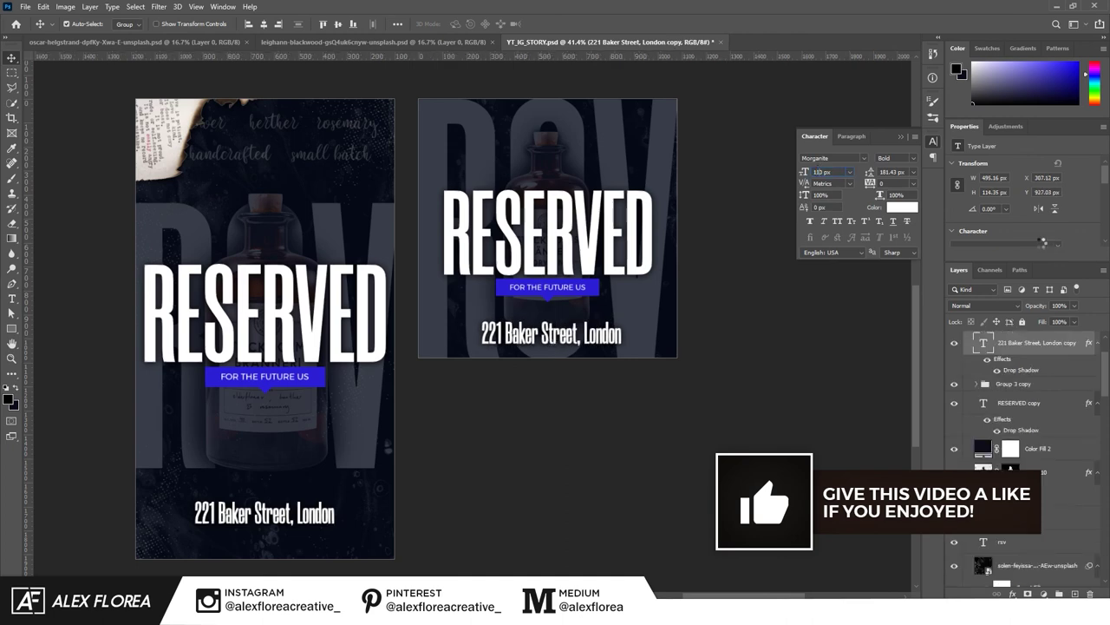
key("Return")
left_click(265, 24)
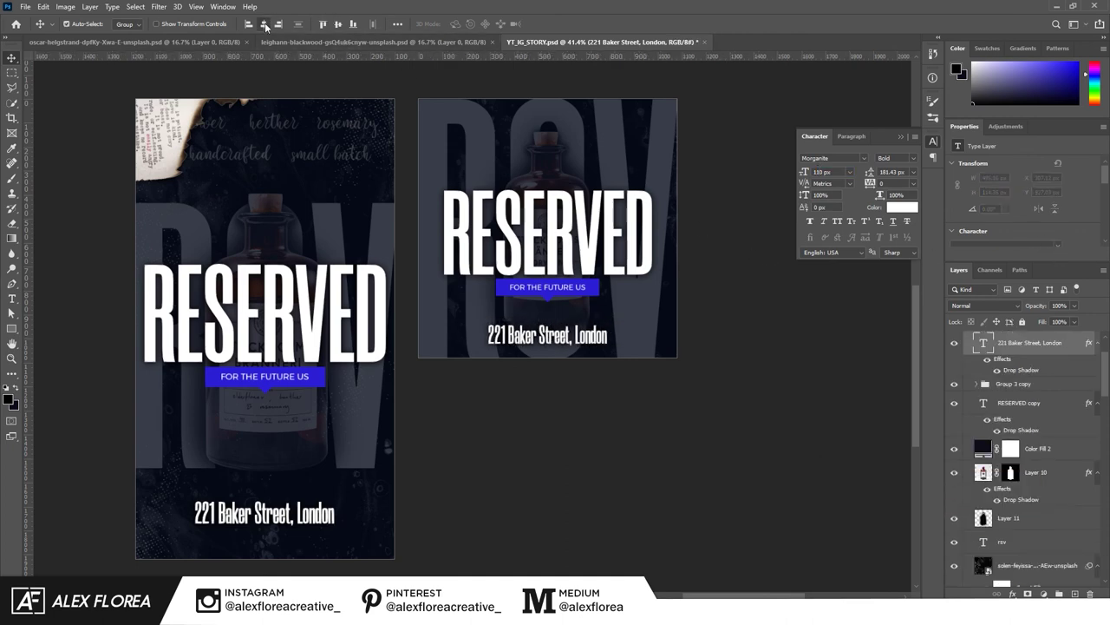
Copy the burnt paper onto the square post and shrink it into the top-left corner.
left_click_drag(227, 180, 536, 197)
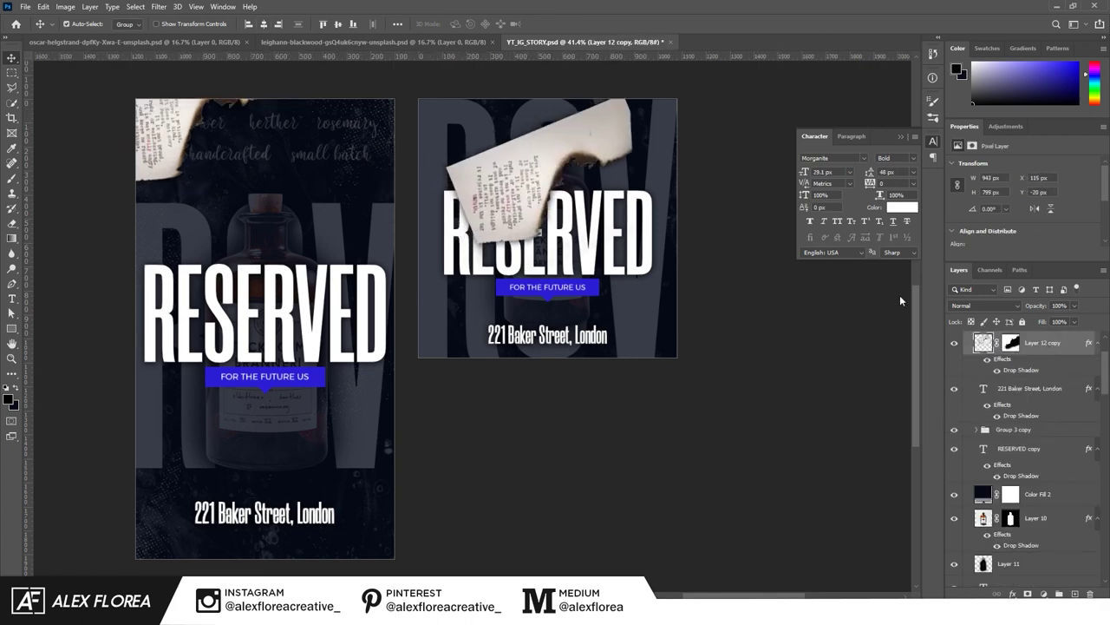
left_click_drag(494, 130, 438, 85)
key("ctrl+t")
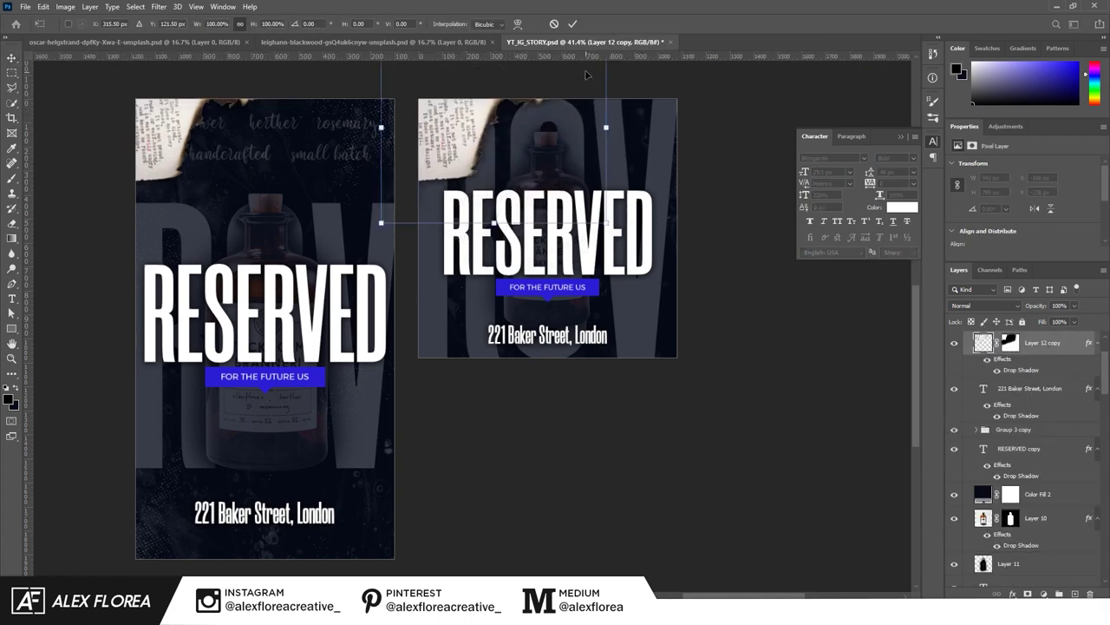
mouse_move(611, 211)
left_mouse_down()
mouse_move(555, 201)
mouse_move(496, 154)
left_mouse_up()
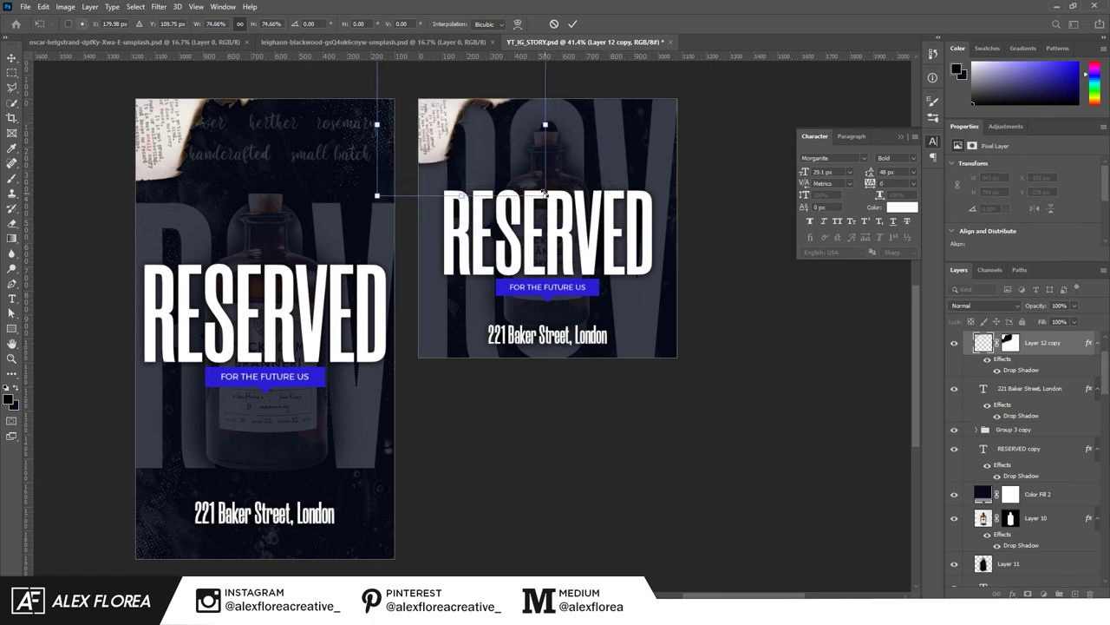
left_click_drag(548, 194, 536, 184)
key("Return")
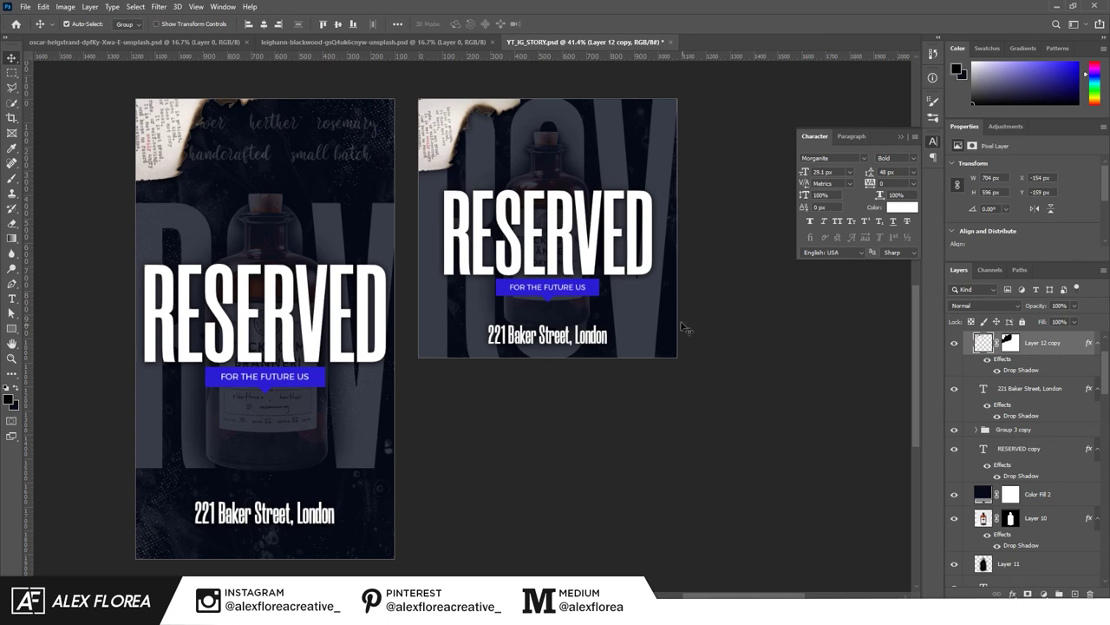
Scale the square's background photo down to about 63%, 1392 × 2088 px.
scroll(1041, 520, "down", 2)
left_click(1052, 560)
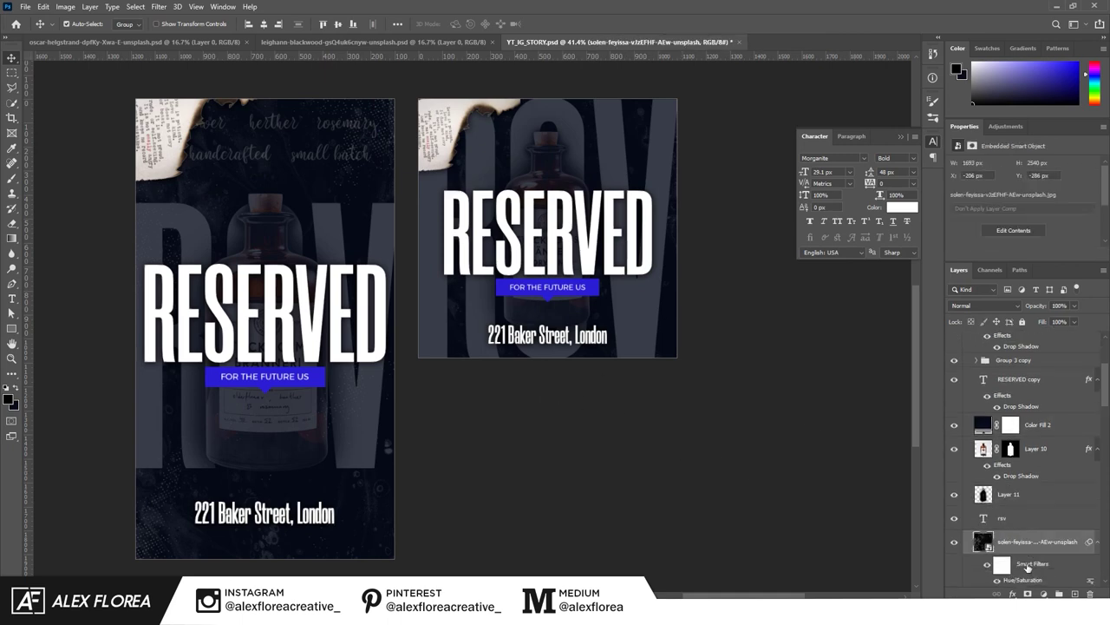
key("ctrl+t")
key("Return")
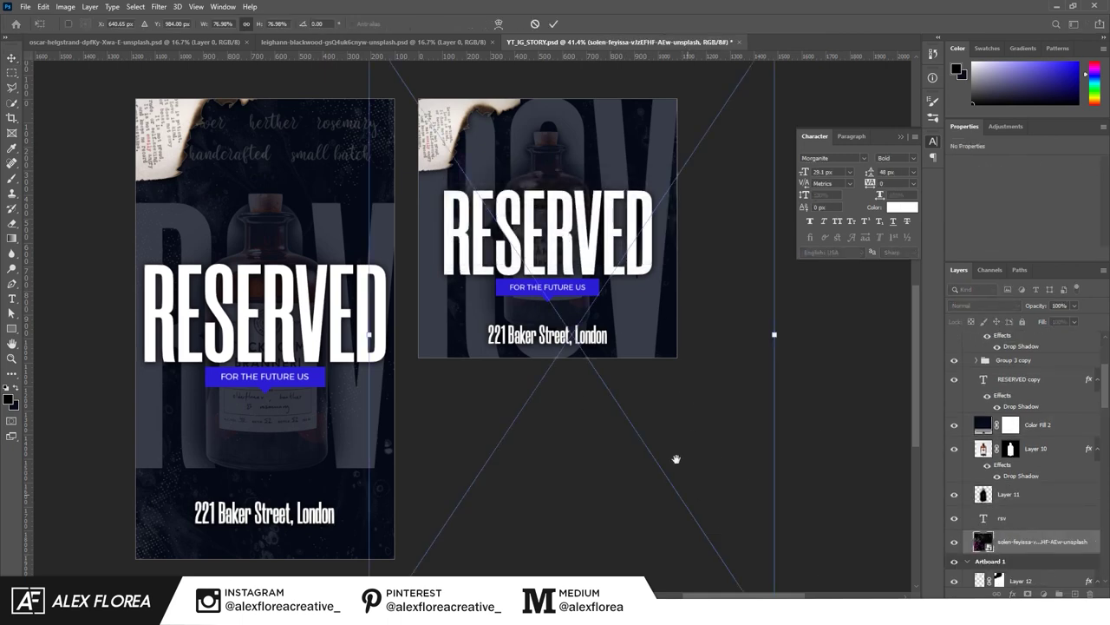
left_click_drag(676, 458, 649, 386)
mouse_move(749, 563)
left_mouse_down()
mouse_move(678, 459)
mouse_move(665, 396)
left_mouse_up()
scroll(659, 451, "up", 3)
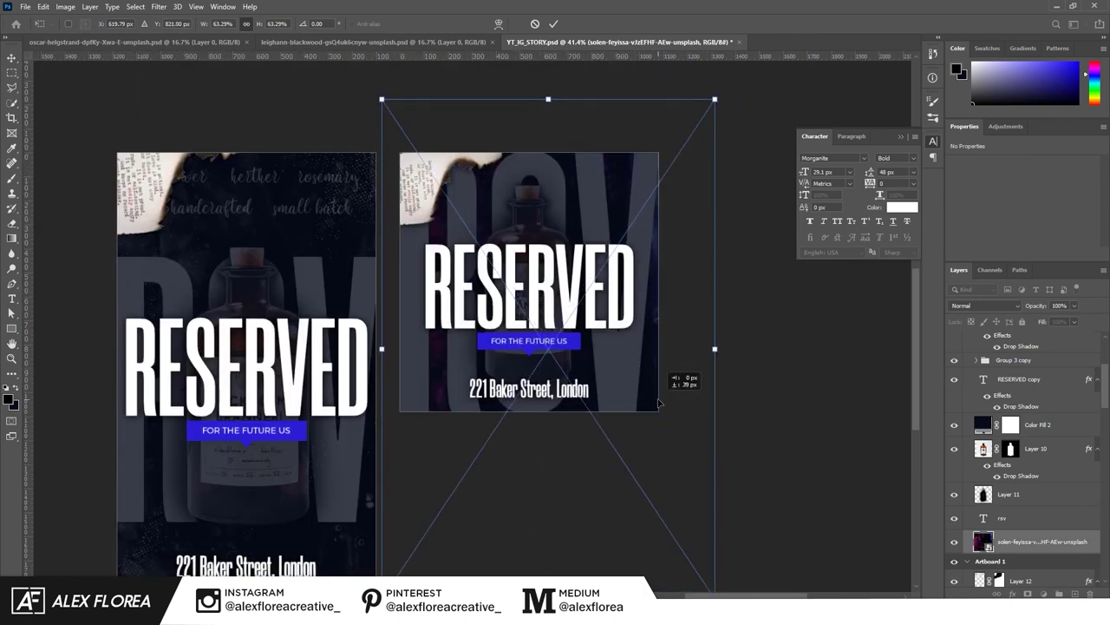
left_click(553, 23)
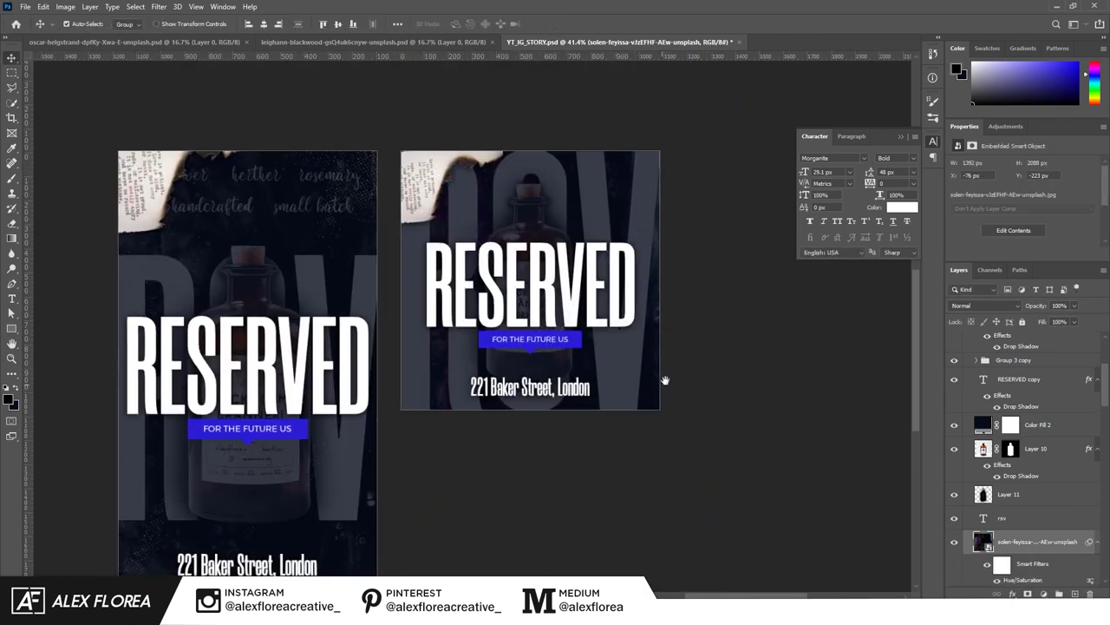
left_click_drag(664, 380, 680, 368)
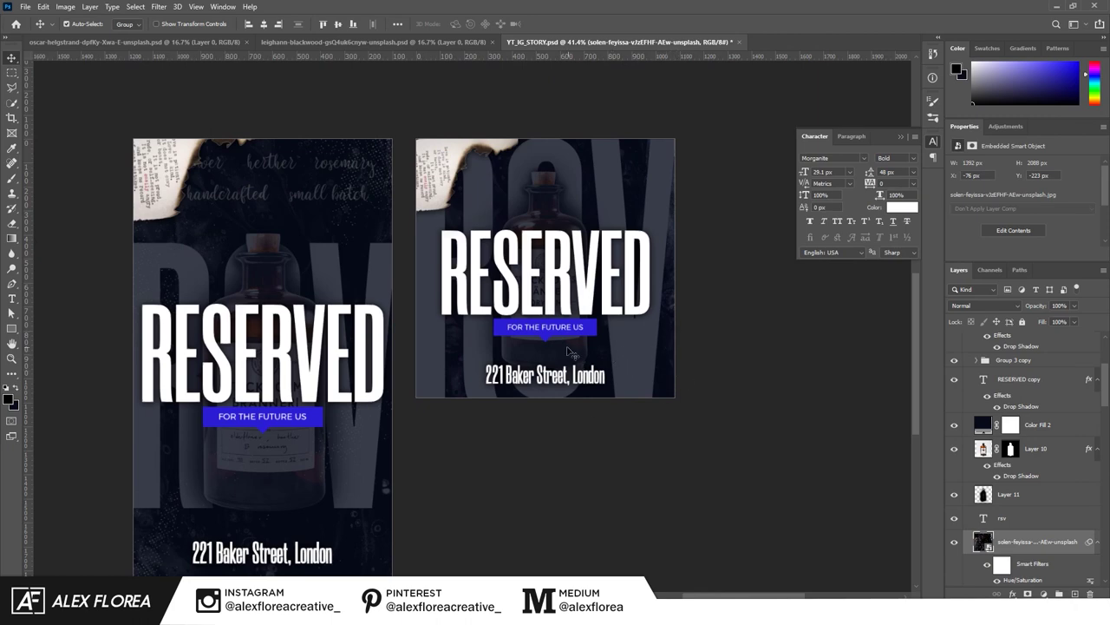
scroll(1109, 443, "down", 3)
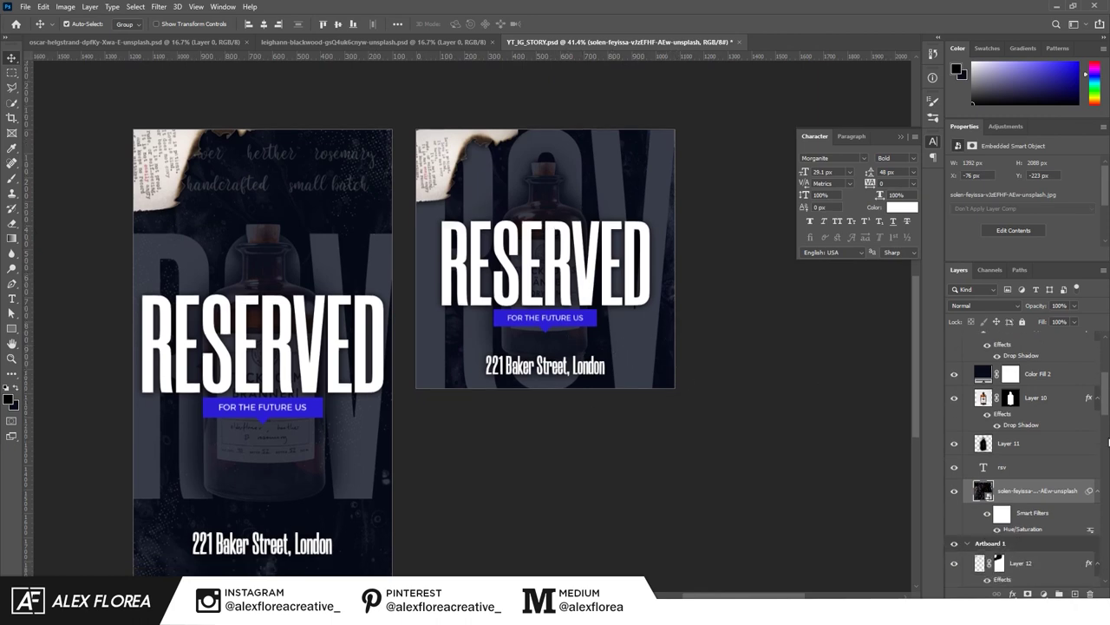
Select the grunge Vector Smart Object on the square post, then shrink it and move it right and down.
left_click(381, 163)
scroll(607, 260, "down", 1)
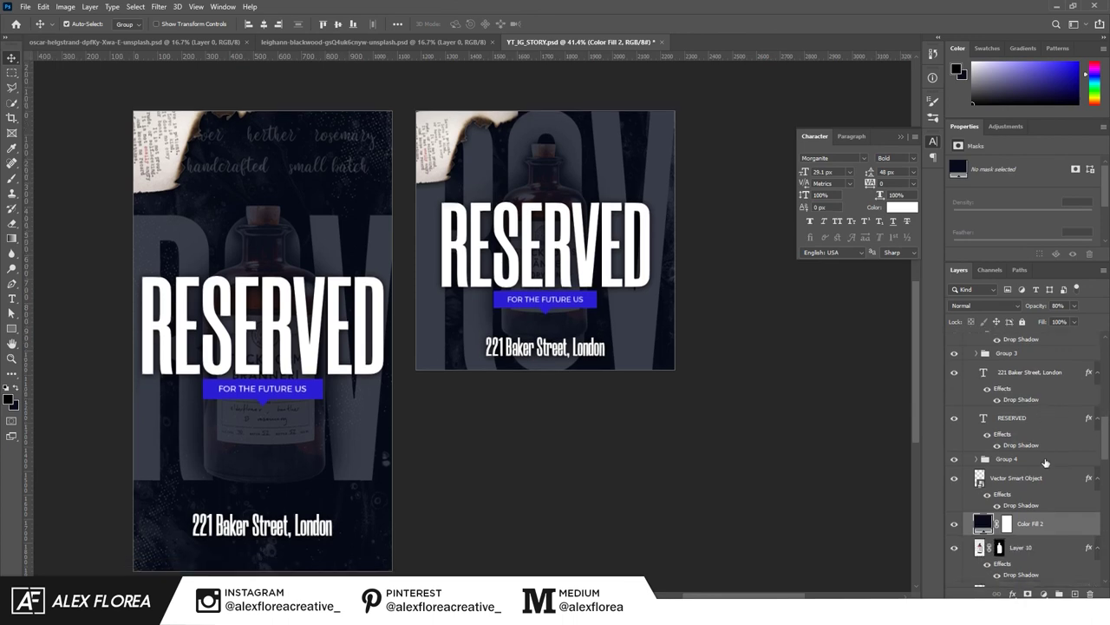
scroll(980, 520, "up", 1)
scroll(977, 518, "down", 1)
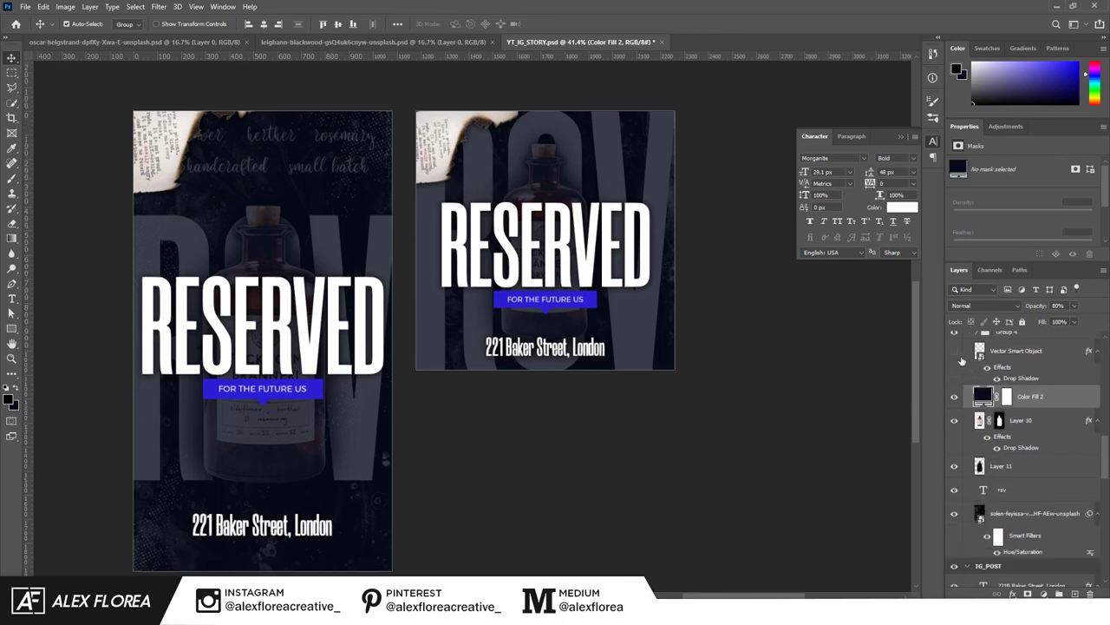
left_click(1019, 357)
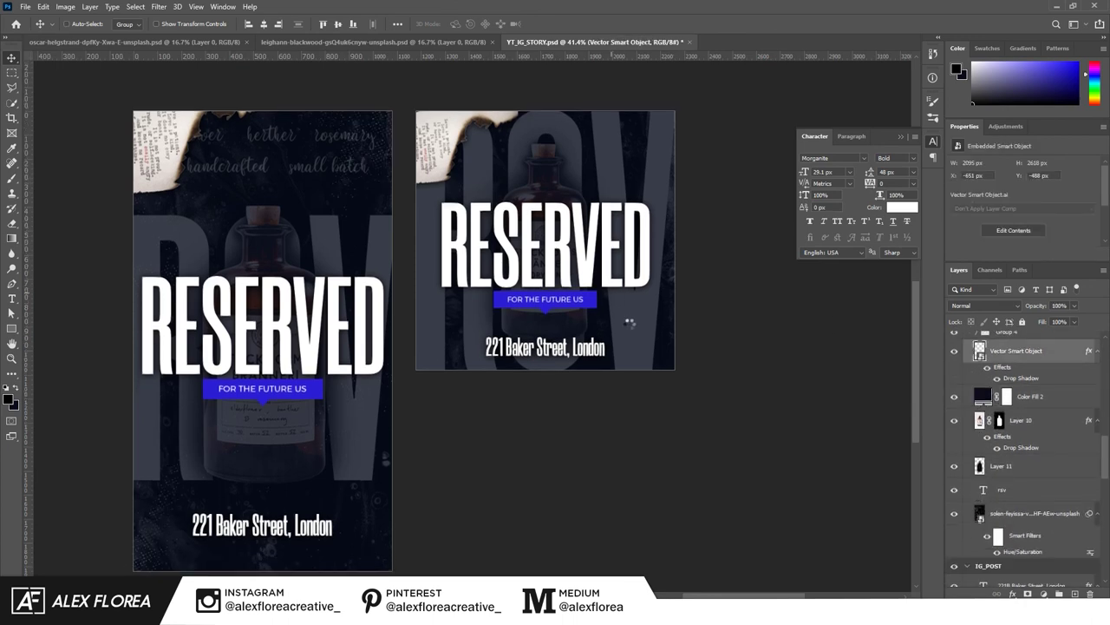
left_click(628, 322, "ctrl")
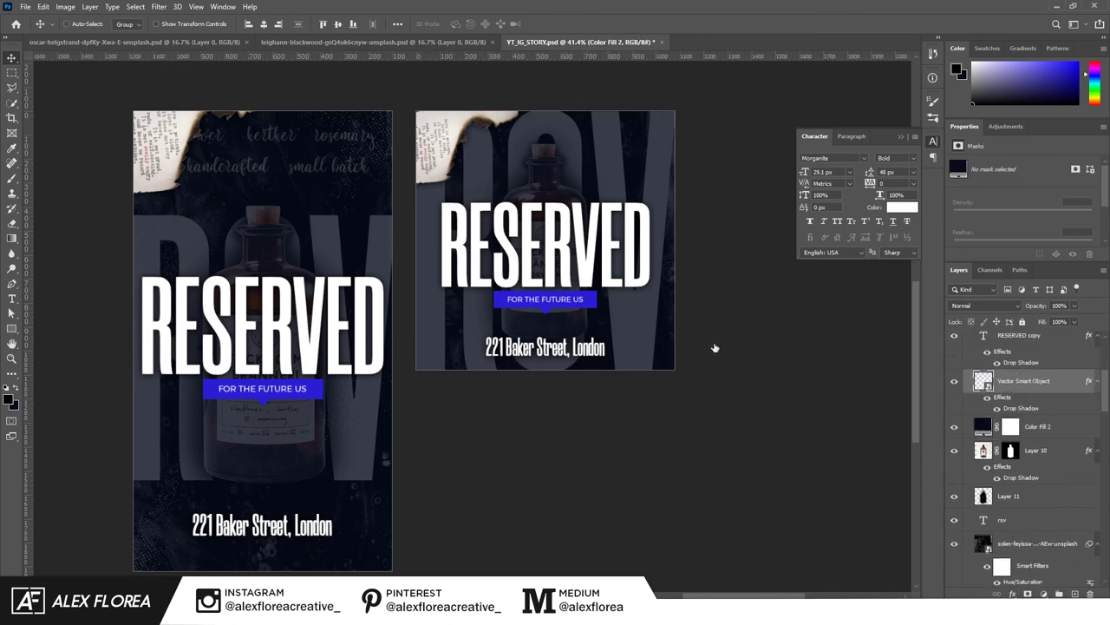
key("ctrl+t")
left_click_drag(780, 552, 653, 475)
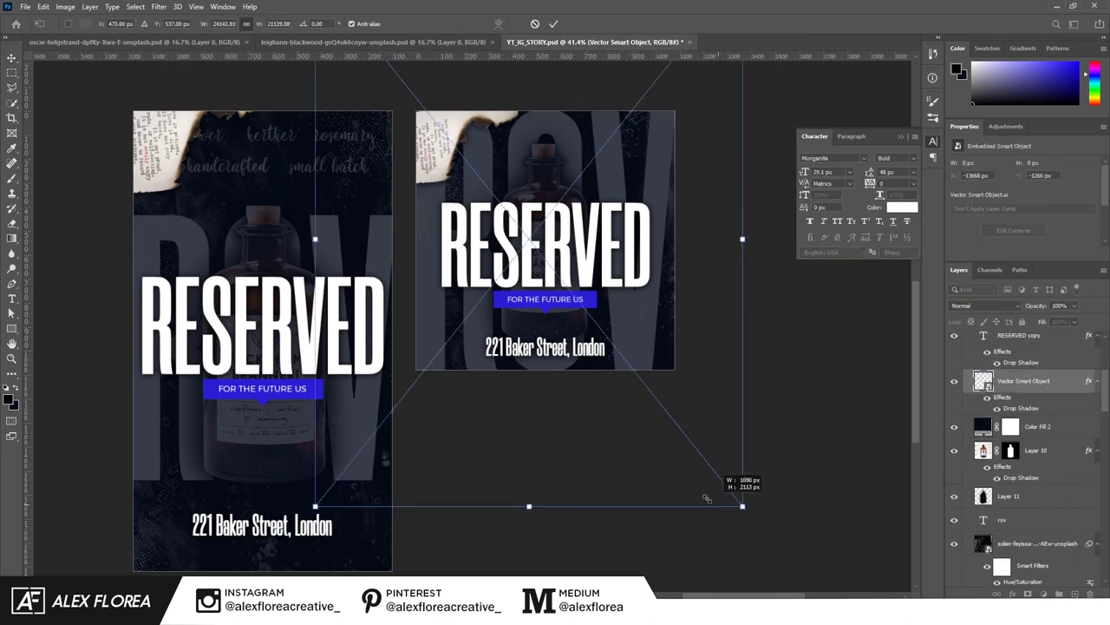
mouse_move(655, 342)
left_mouse_down()
mouse_move(661, 448)
mouse_move(647, 440)
left_mouse_up()
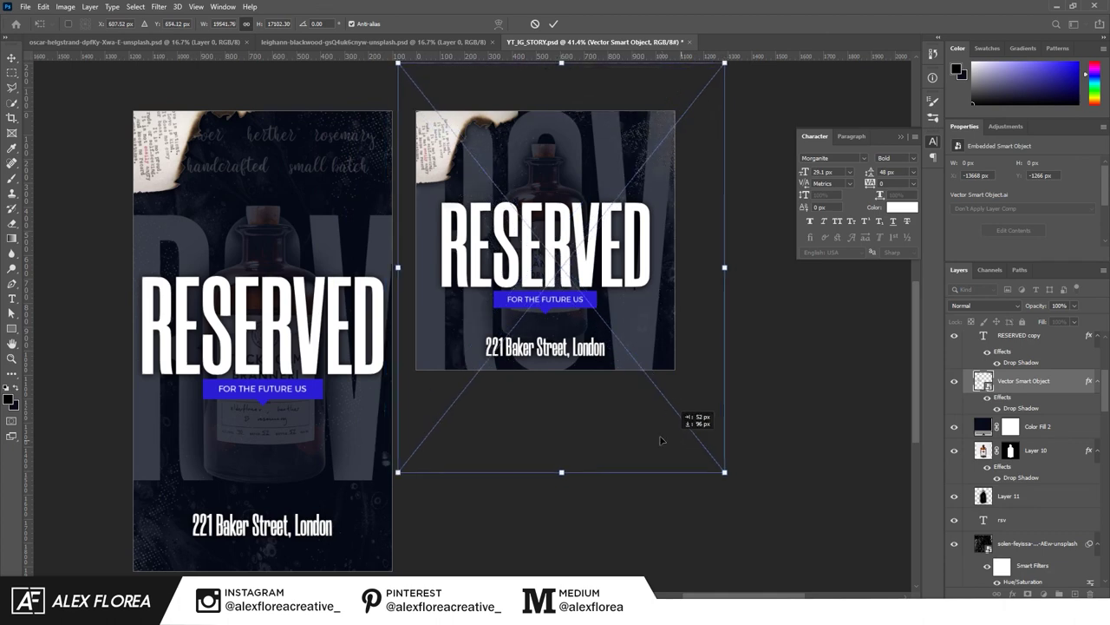
left_click(553, 23)
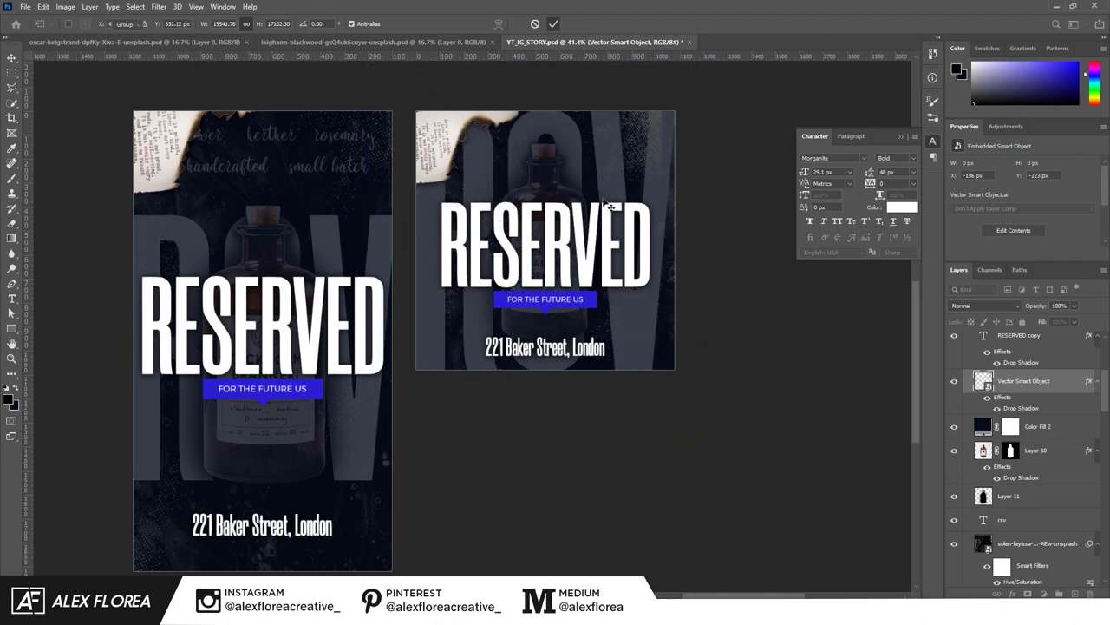
Nudge the texture into its final spot at 1369 × 1711 px, with both designs in view.
scroll(609, 205, "up", 4)
key("ctrl+t")
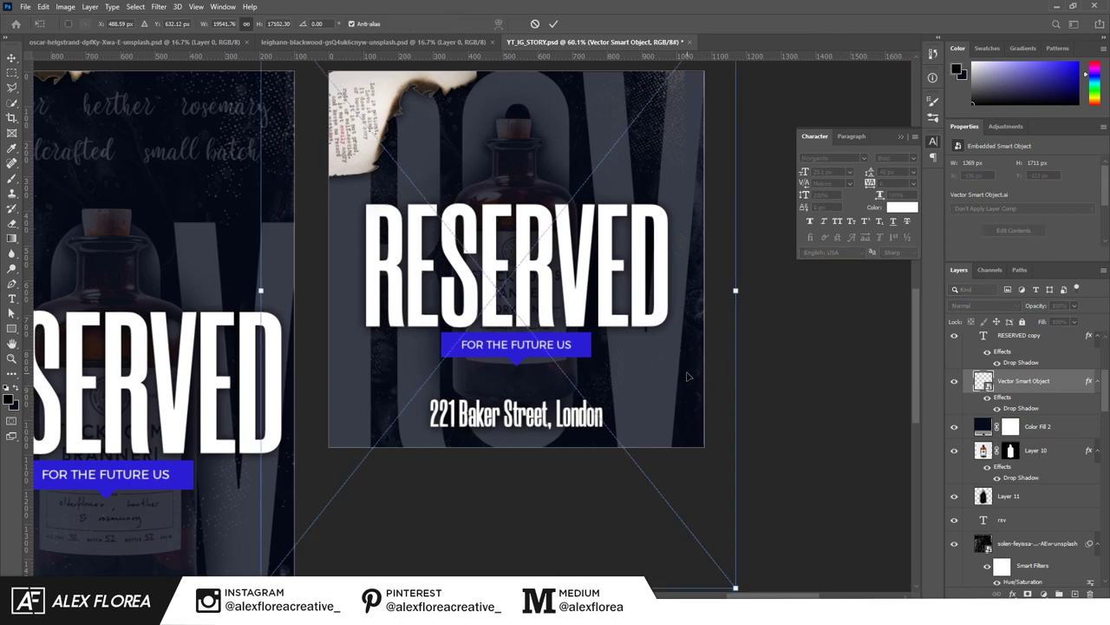
left_click_drag(705, 374, 672, 365)
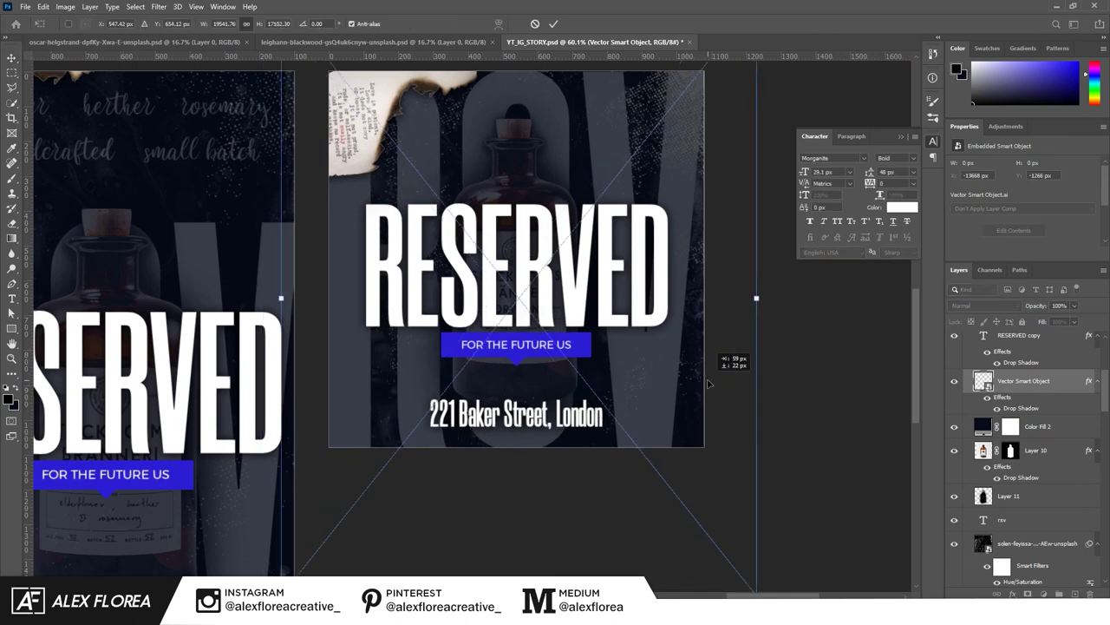
left_click(555, 23)
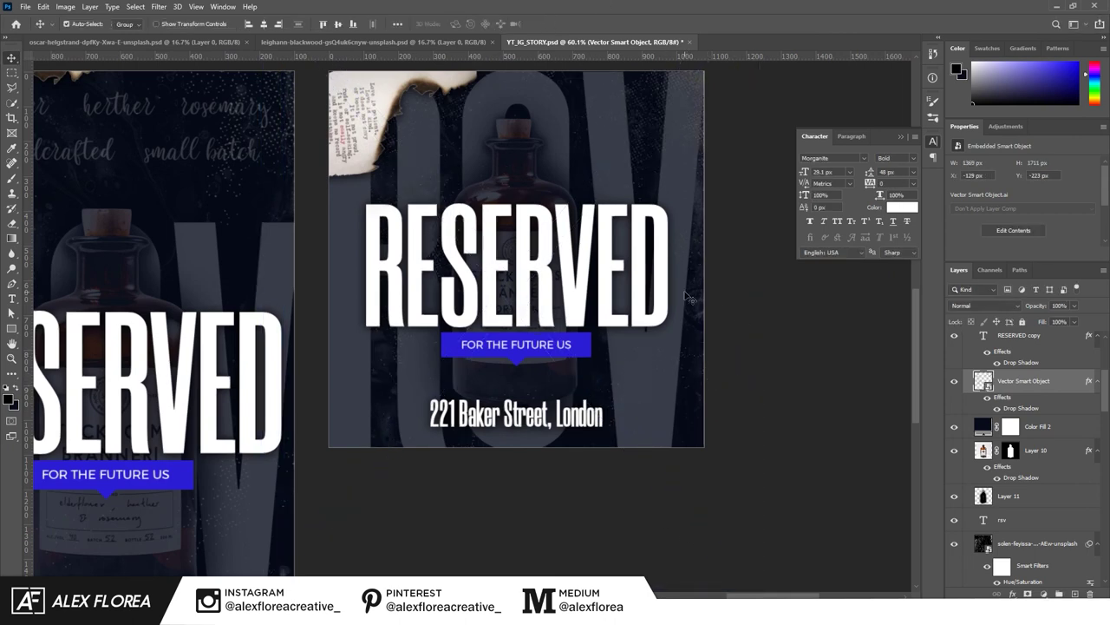
scroll(565, 272, "down", 2)
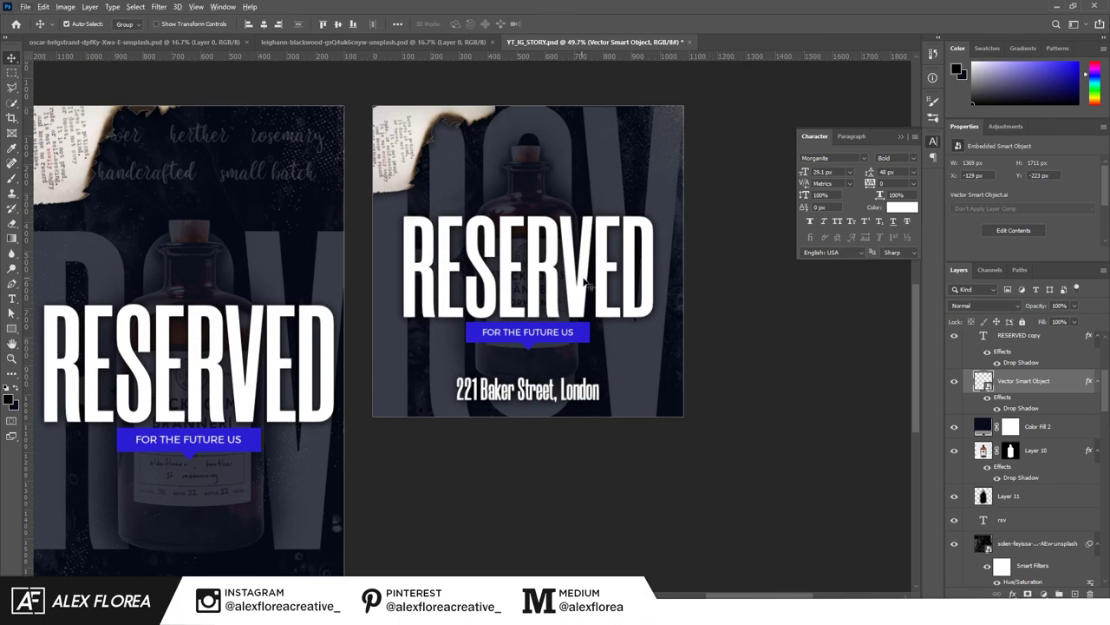
scroll(585, 282, "down", 2)
left_click_drag(610, 437, 657, 434)
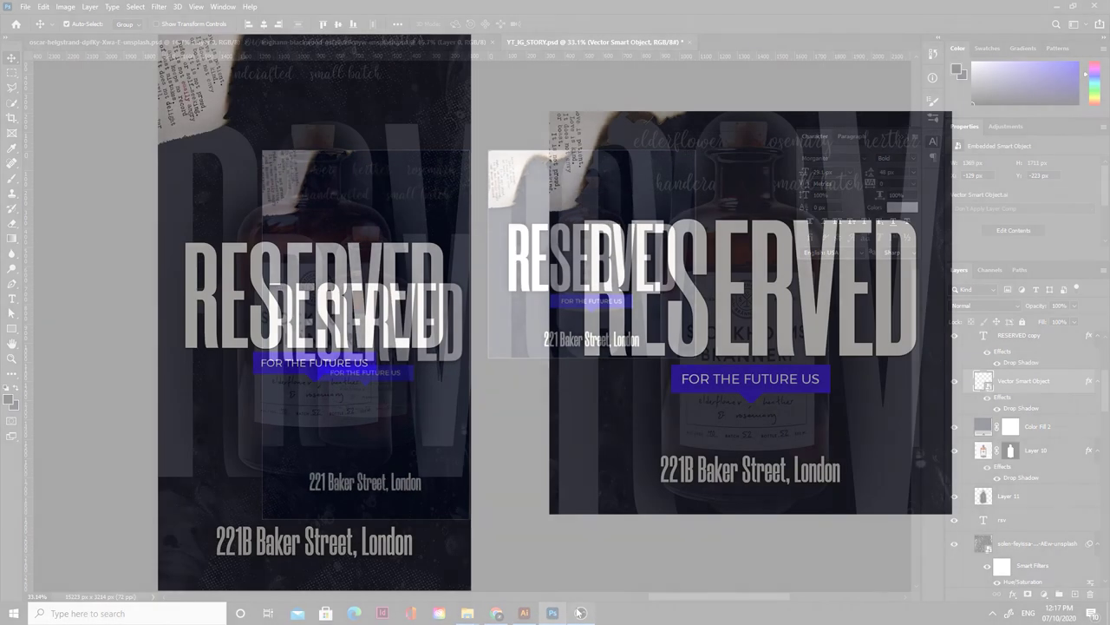